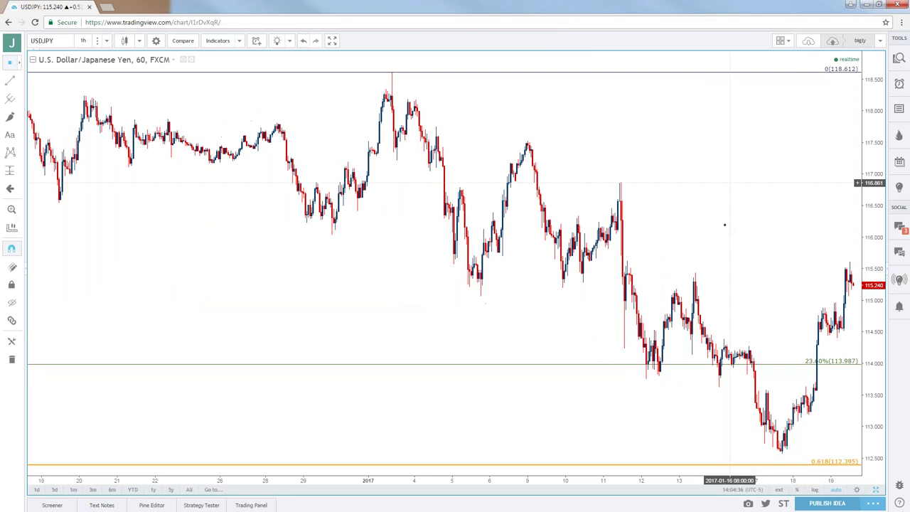
- Move the USDJPY chart from hourly to daily candles, then settle on the 4-hour interval
{"action": "left_click_drag", "start_coordinate": [725, 230], "coordinate": [681, 238]}
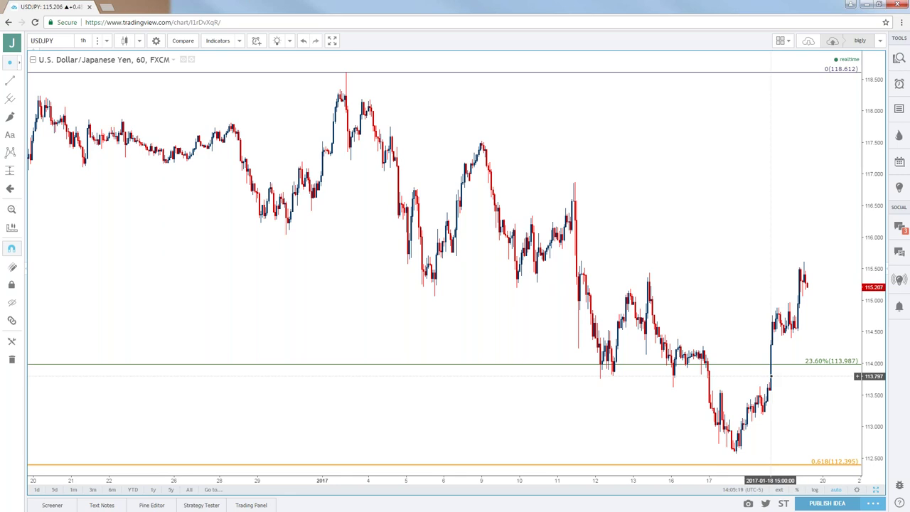
{"action": "scroll", "coordinate": [770, 376], "scroll_direction": "up", "scroll_amount": 1}
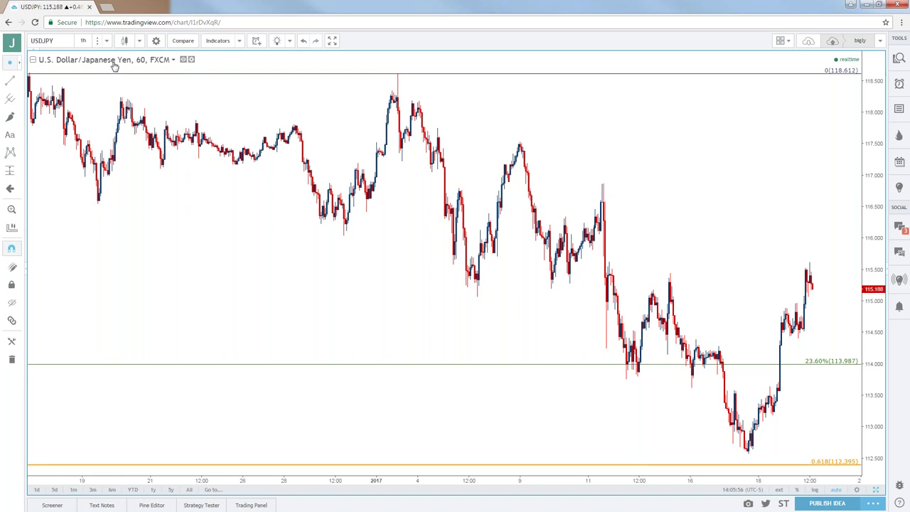
{"action": "left_click", "coordinate": [83, 40]}
{"action": "left_click", "coordinate": [88, 198]}
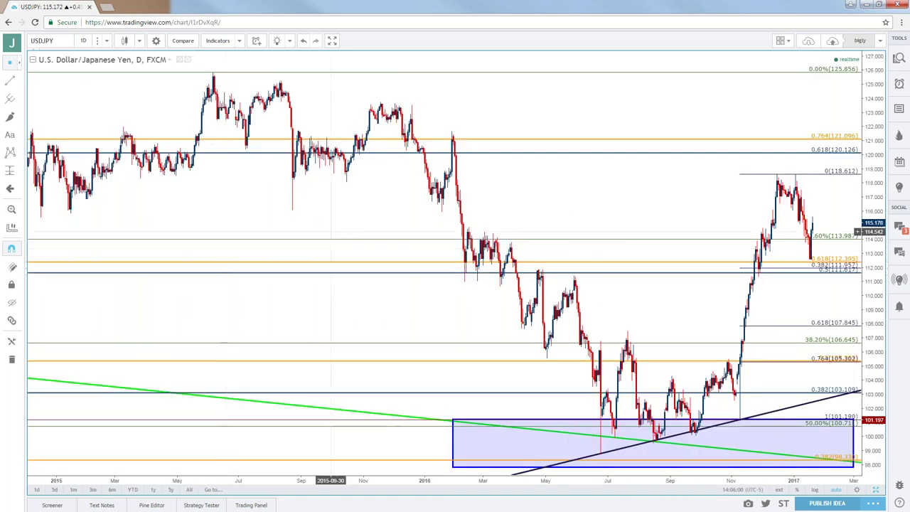
{"action": "scroll", "coordinate": [453, 232], "scroll_direction": "up", "scroll_amount": 5}
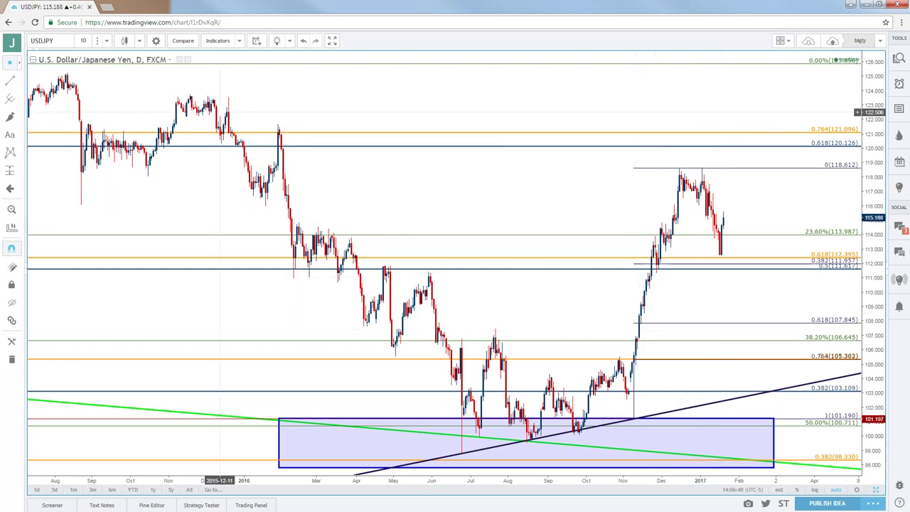
{"action": "left_click", "coordinate": [82, 40]}
{"action": "left_click", "coordinate": [100, 188]}
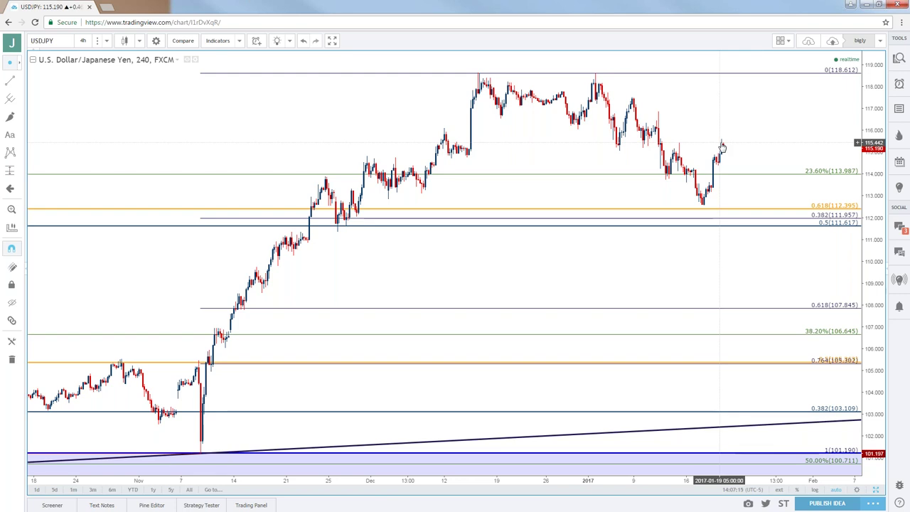
- Change the USDJPY interval from 4 hours to 1-hour candles
{"action": "left_click", "coordinate": [107, 40]}
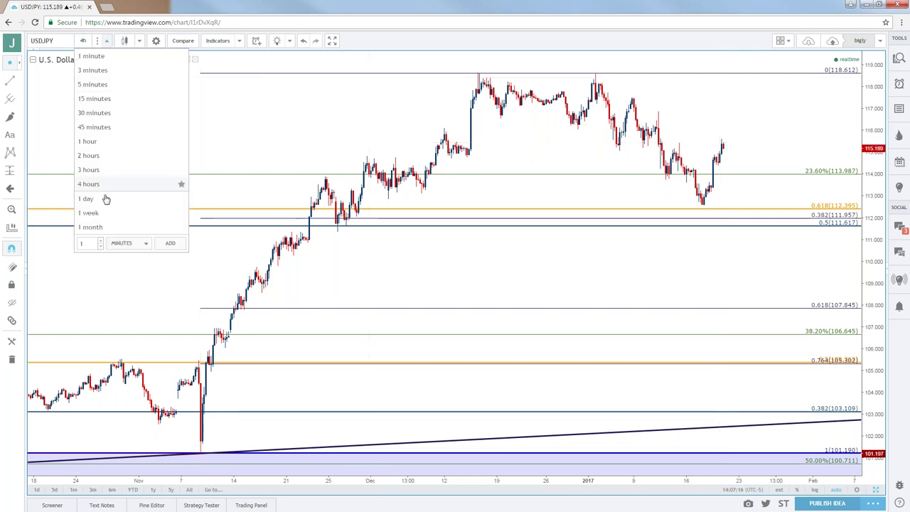
{"action": "left_click", "coordinate": [92, 142]}
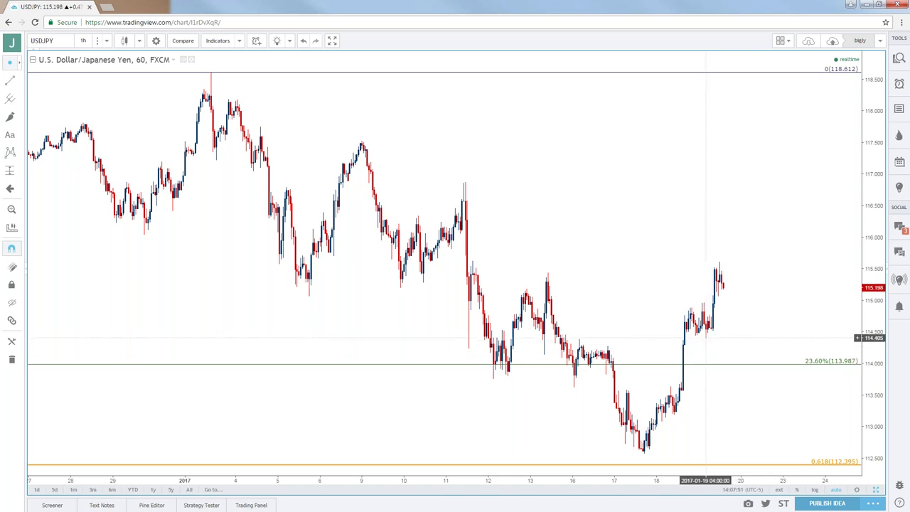
{"action": "scroll", "coordinate": [706, 338], "scroll_direction": "up", "scroll_amount": 4}
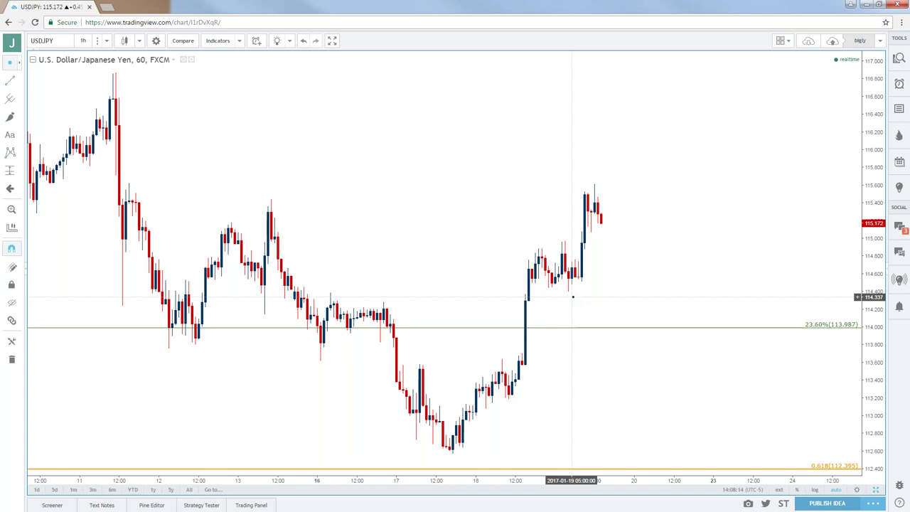
{"action": "scroll", "coordinate": [572, 297], "scroll_direction": "down", "scroll_amount": 1}
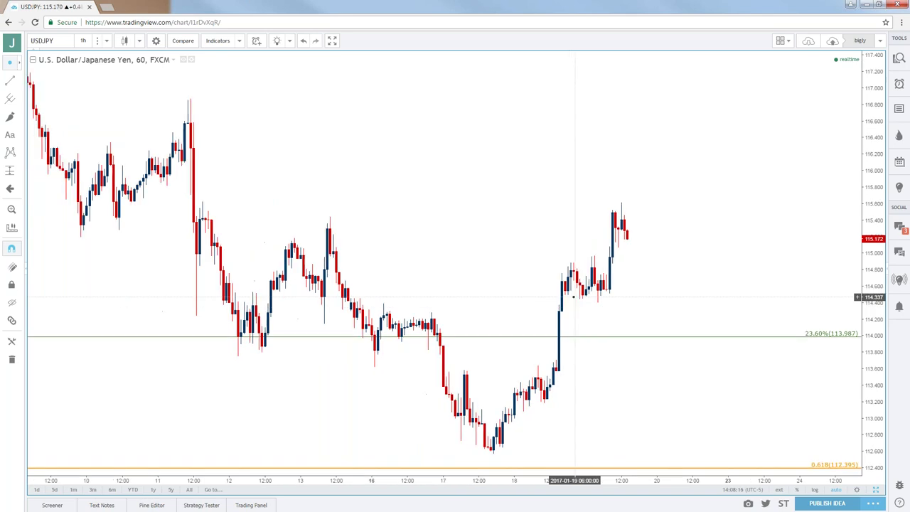
{"action": "scroll", "coordinate": [576, 297], "scroll_direction": "down", "scroll_amount": 1}
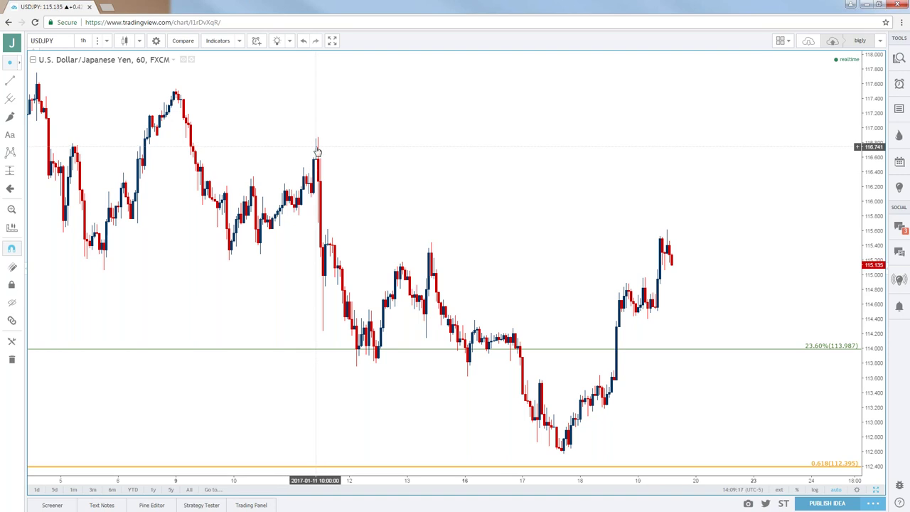
- Change the chart symbol to GBPJPY
{"action": "left_click", "coordinate": [62, 44]}
{"action": "type", "text": "GBPJPY"}
{"action": "key", "text": "Return"}
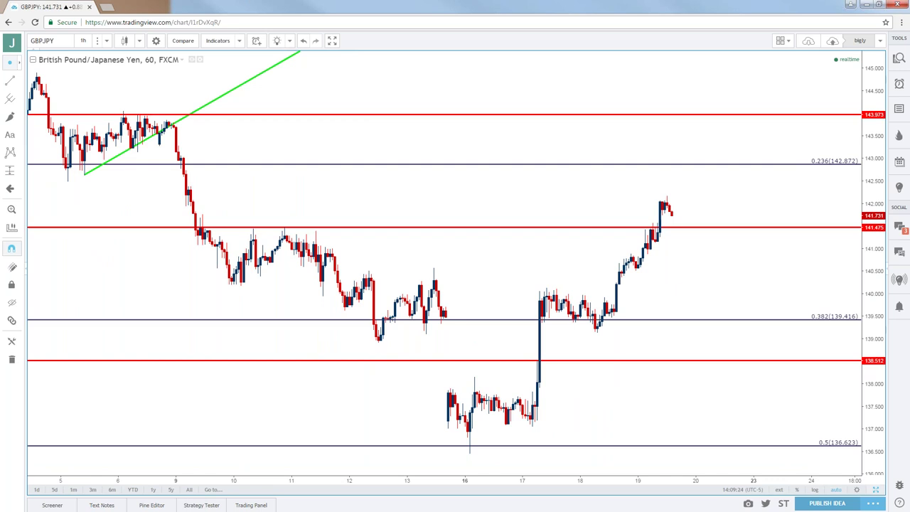
- Maximize one GBPJPY chart, set it to daily candles, and pan for room after the latest bars
{"action": "key", "text": "alt+Return"}
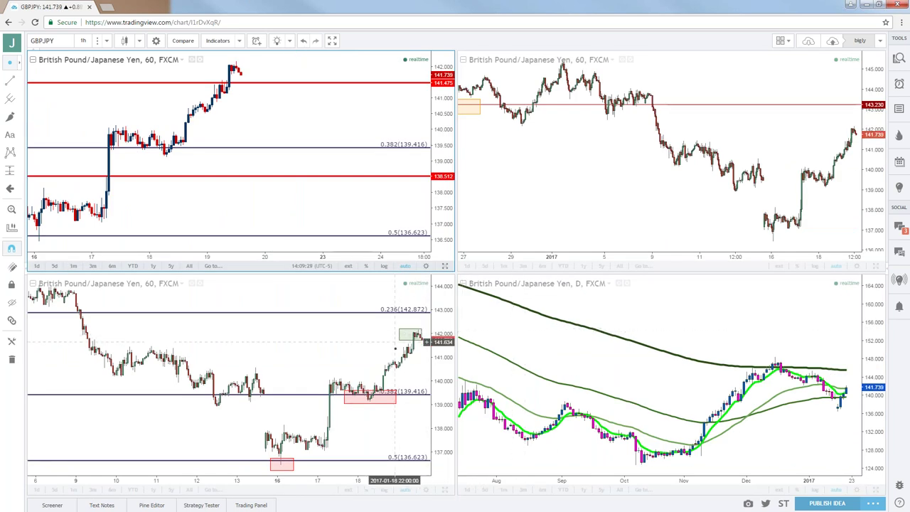
{"action": "key", "text": "alt+Return"}
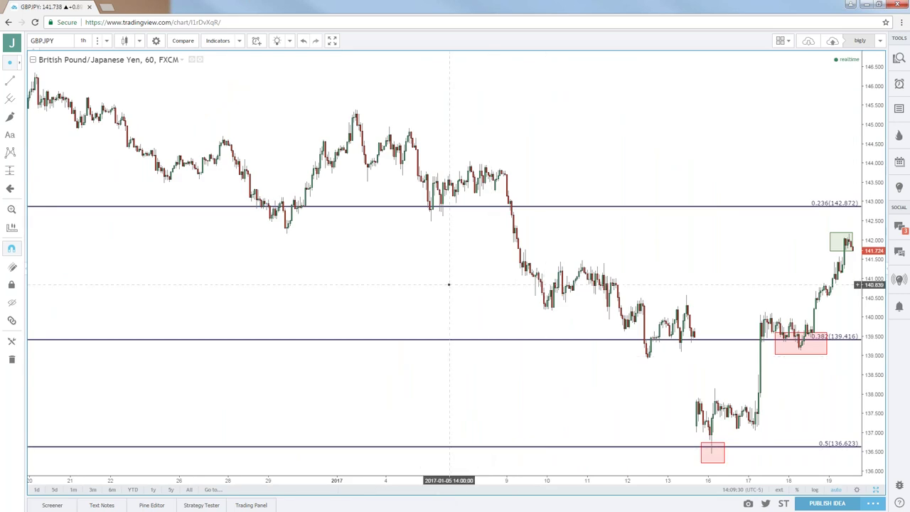
{"action": "scroll", "coordinate": [449, 285], "scroll_direction": "down", "scroll_amount": 2}
{"action": "left_click", "coordinate": [107, 41]}
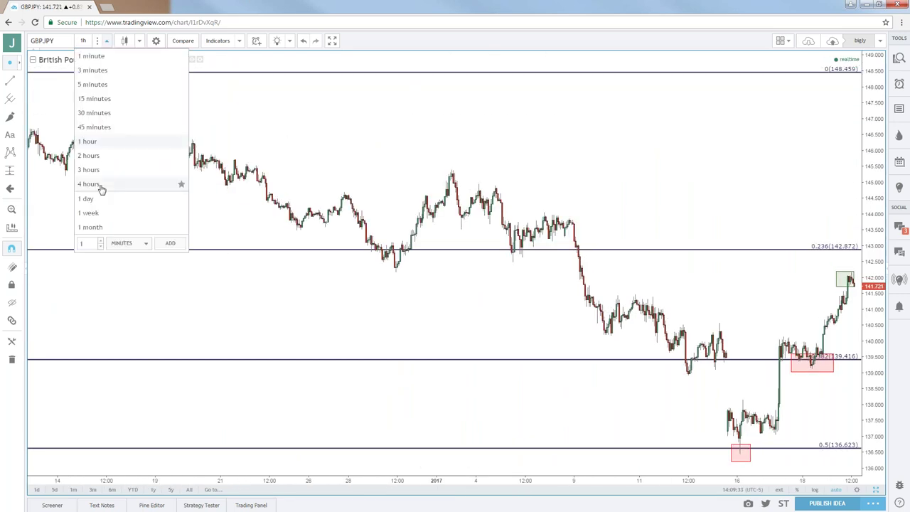
{"action": "left_click", "coordinate": [89, 198]}
{"action": "left_click_drag", "start_coordinate": [606, 232], "coordinate": [349, 243]}
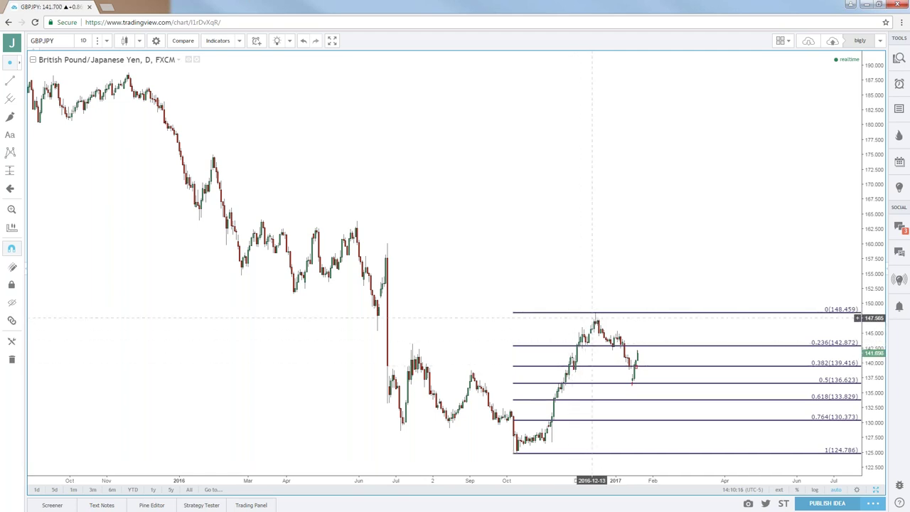
{"action": "right_click", "coordinate": [554, 261]}
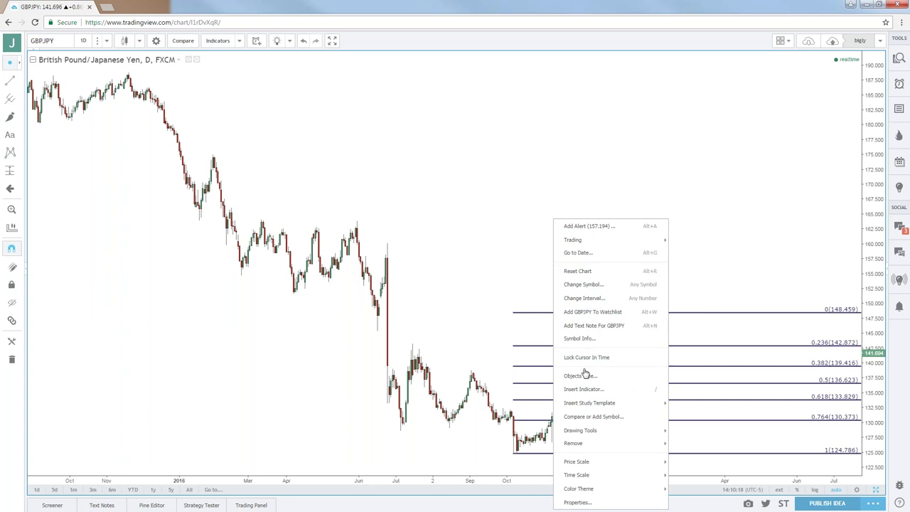
{"action": "left_click", "coordinate": [583, 389]}
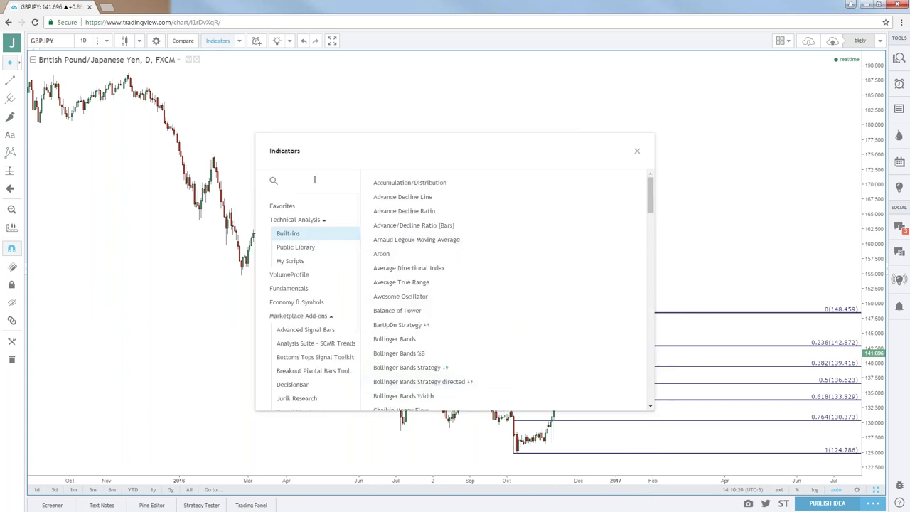
{"action": "type", "text": "rsi"}
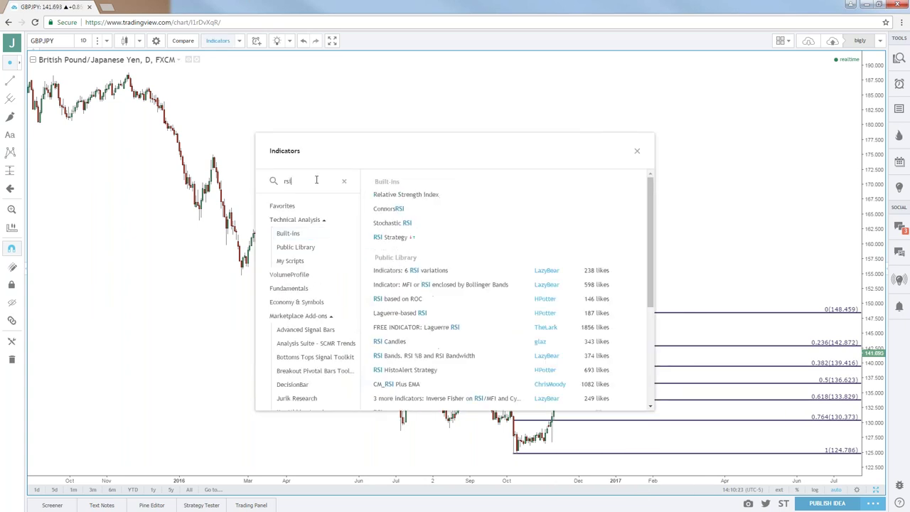
{"action": "left_click", "coordinate": [402, 194]}
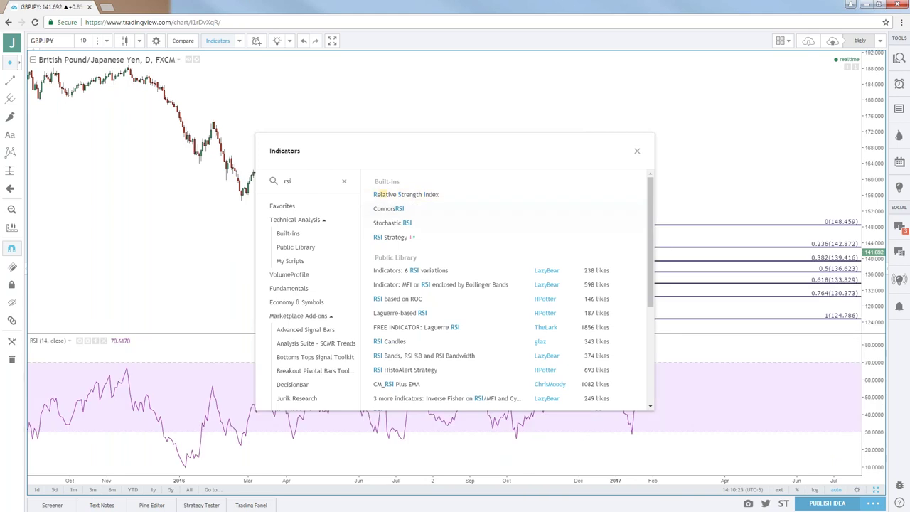
{"action": "left_click", "coordinate": [637, 150]}
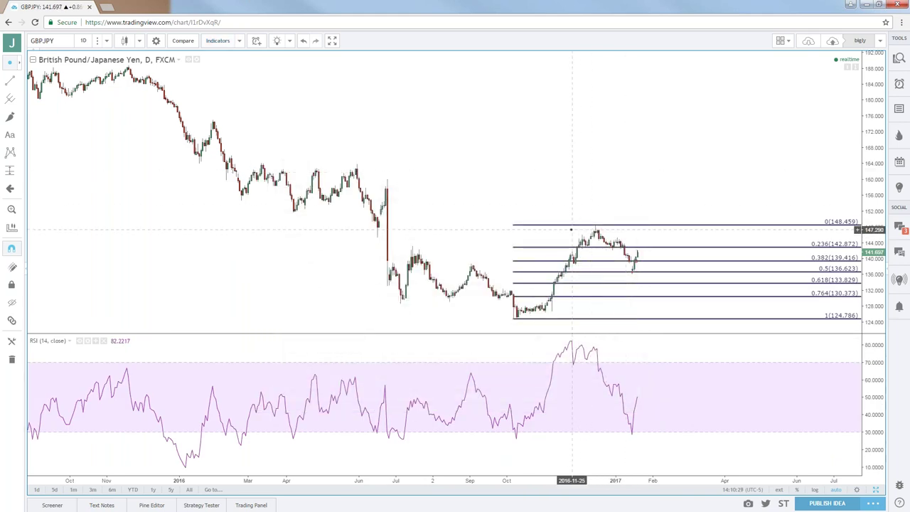
{"action": "scroll", "coordinate": [572, 229], "scroll_direction": "up", "scroll_amount": 4}
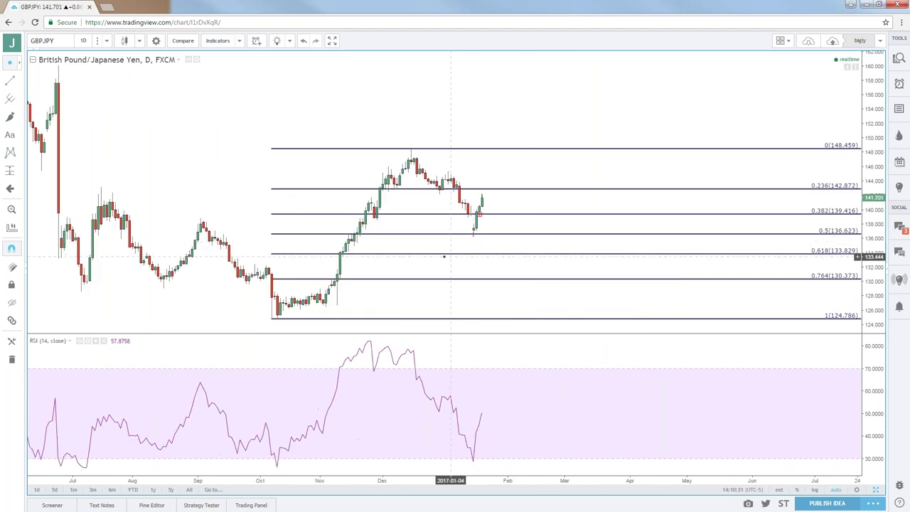
{"action": "left_click_drag", "start_coordinate": [429, 245], "coordinate": [530, 299]}
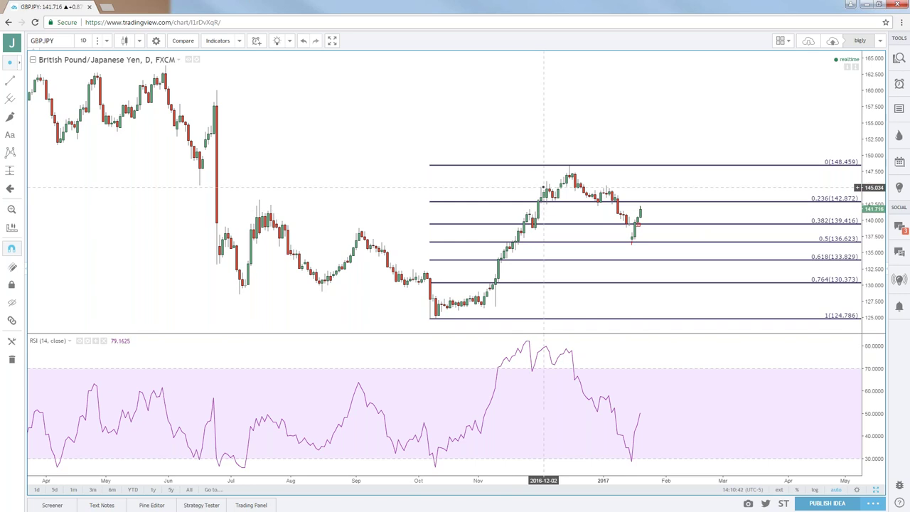
{"action": "left_click", "coordinate": [549, 318]}
{"action": "left_click", "coordinate": [546, 345]}
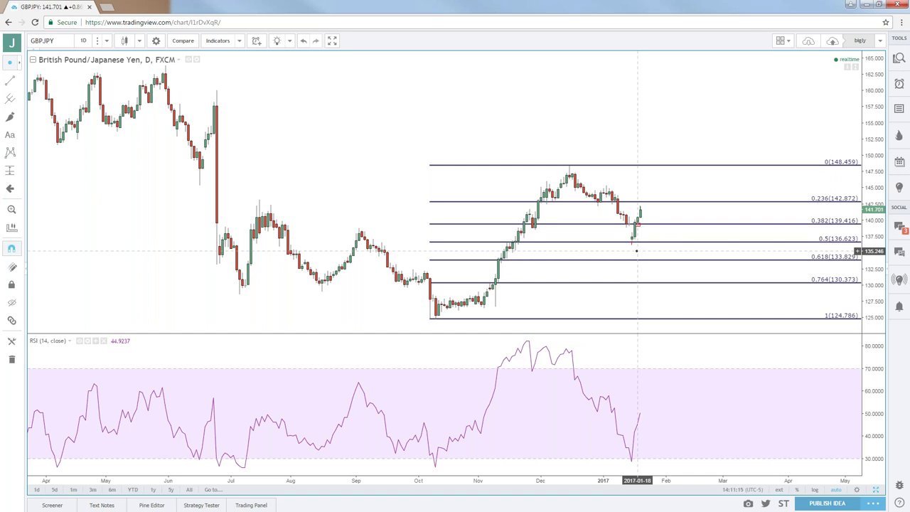
{"action": "scroll", "coordinate": [617, 229], "scroll_direction": "up", "scroll_amount": 3}
- Zoom in on recent GBPJPY price action around the 0.5 Fibonacci level
{"action": "left_click_drag", "start_coordinate": [505, 234], "coordinate": [688, 244]}
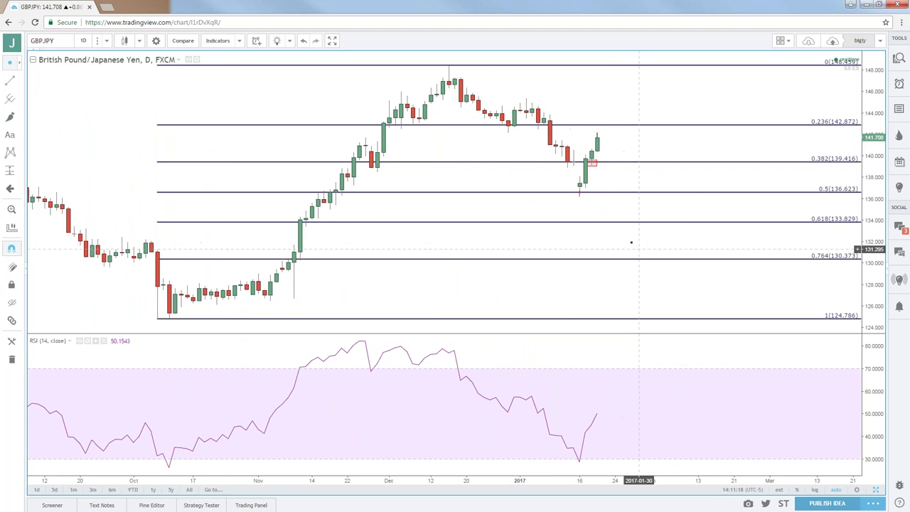
{"action": "left_click", "coordinate": [580, 192]}
{"action": "left_click", "coordinate": [581, 202]}
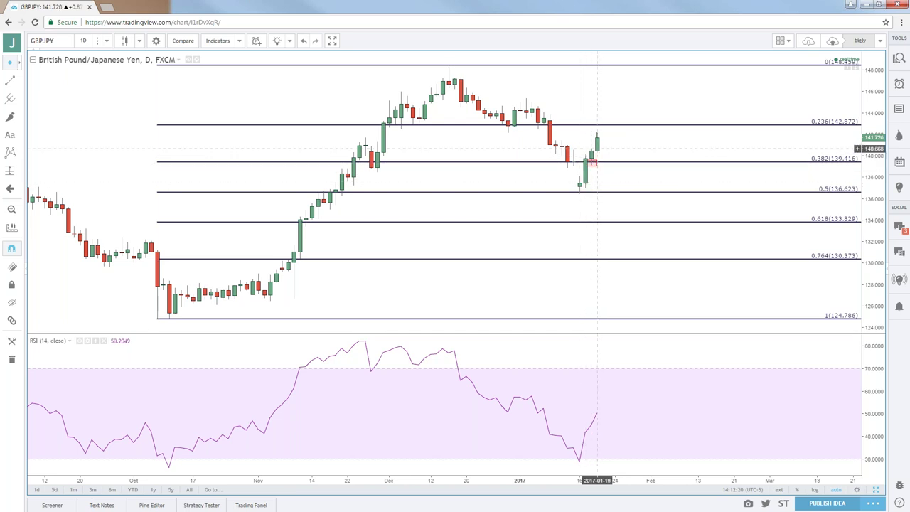
- Switch the chart symbol to GBPUSD
{"action": "left_click", "coordinate": [60, 43]}
{"action": "type", "text": "GBPUSD"}
{"action": "key", "text": "Return"}
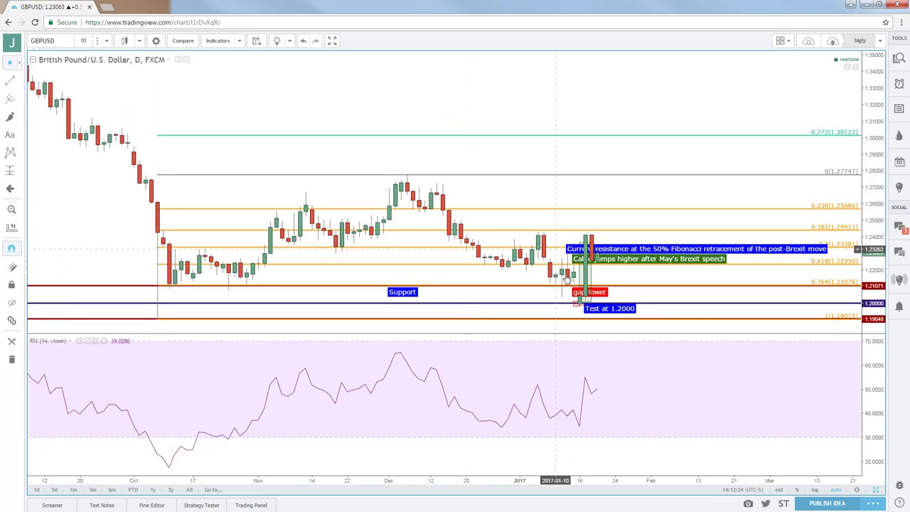
{"action": "scroll", "coordinate": [568, 274], "scroll_direction": "up", "scroll_amount": 3}
- Delete the 'Cable jumps higher', 50% Fibonacci resistance and 'Test at 1.2000' labels
{"action": "left_click", "coordinate": [427, 225]}
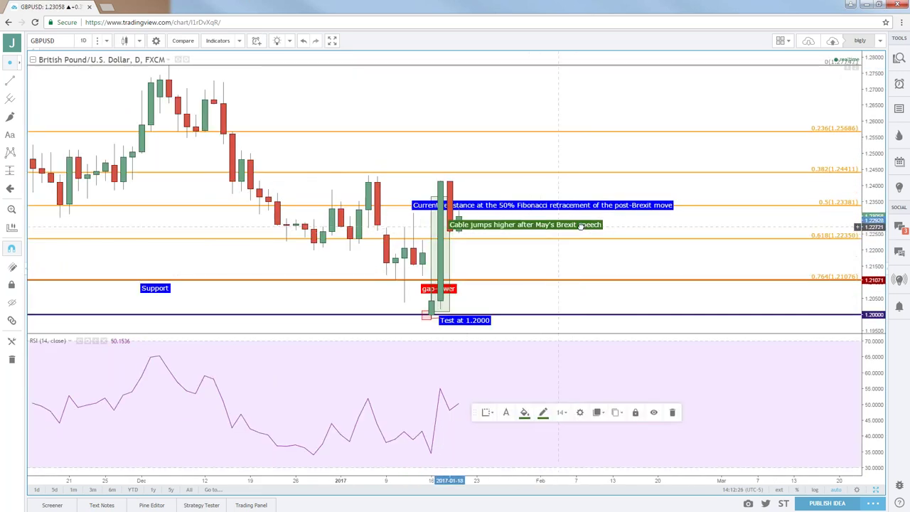
{"action": "key", "text": "Delete"}
{"action": "left_click", "coordinate": [444, 205]}
{"action": "key", "text": "Delete"}
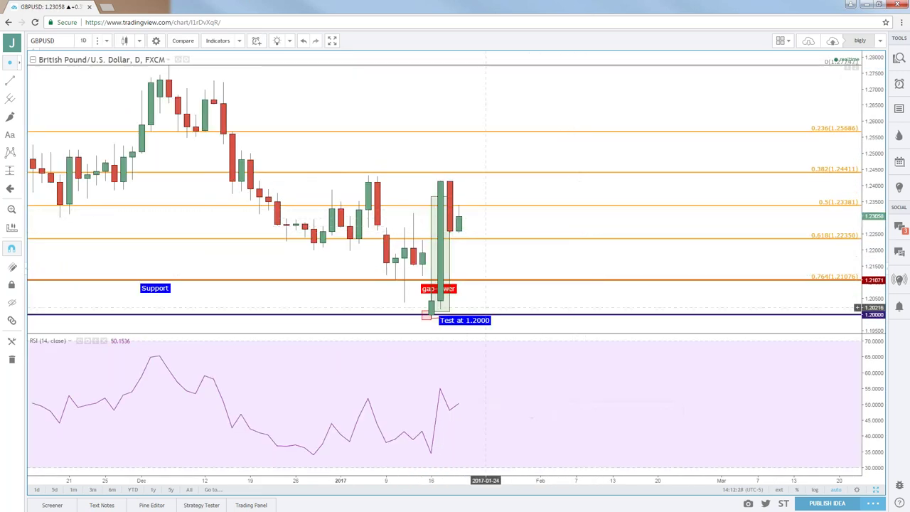
{"action": "left_click", "coordinate": [479, 321]}
{"action": "key", "text": "Delete"}
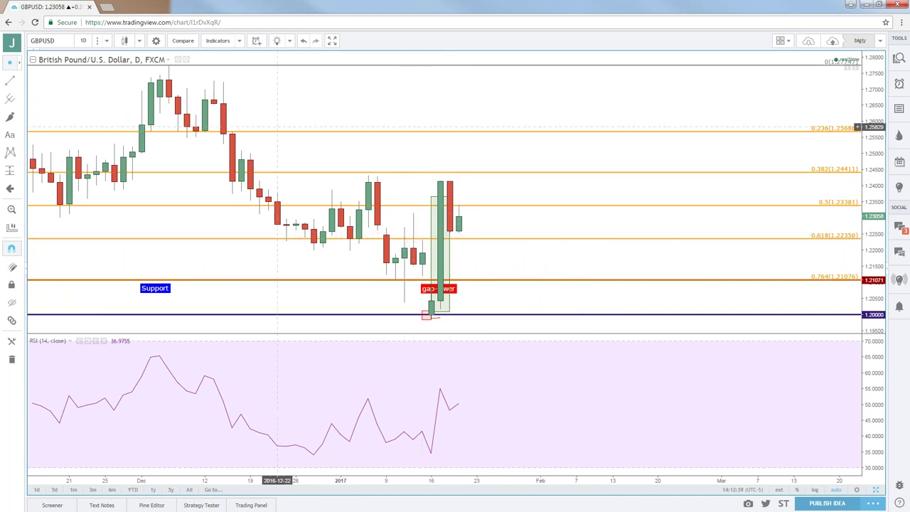
{"action": "left_click", "coordinate": [62, 43]}
- Load the GBPJPY daily chart and shift the candles to view its Fibonacci retracement
{"action": "type", "text": "J"}
{"action": "key", "text": "BackSpace"}
{"action": "key", "text": "BackSpace"}
{"action": "key", "text": "BackSpace"}
{"action": "key", "text": "BackSpace"}
{"action": "type", "text": "JPY"}
{"action": "key", "text": "Return"}
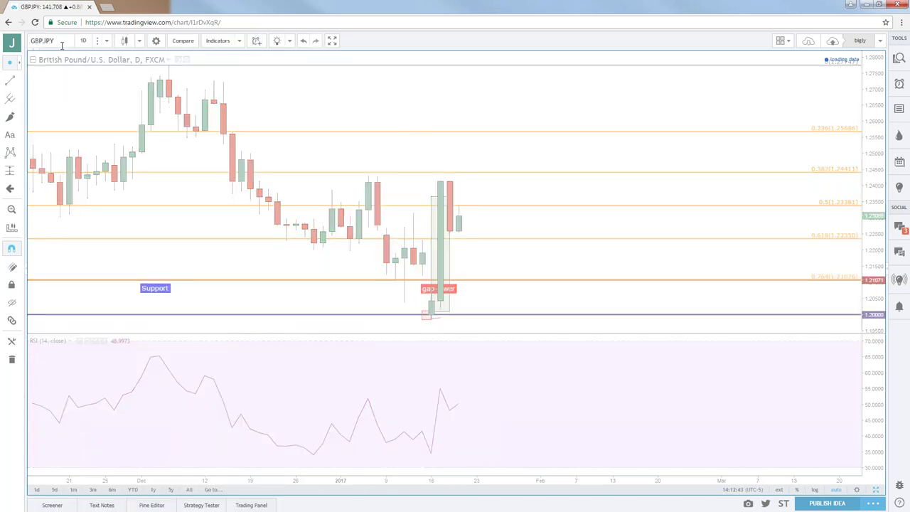
{"action": "scroll", "coordinate": [242, 125], "scroll_direction": "down", "scroll_amount": 3}
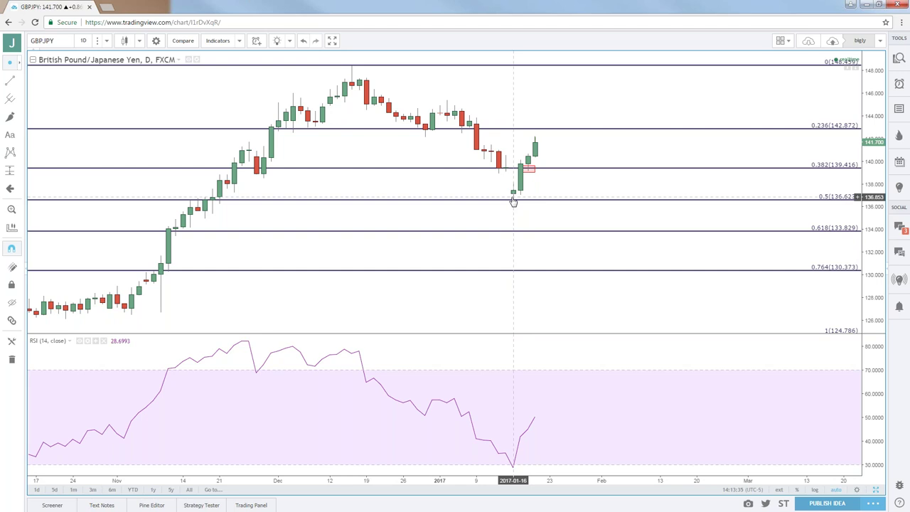
{"action": "left_click_drag", "start_coordinate": [442, 188], "coordinate": [473, 188]}
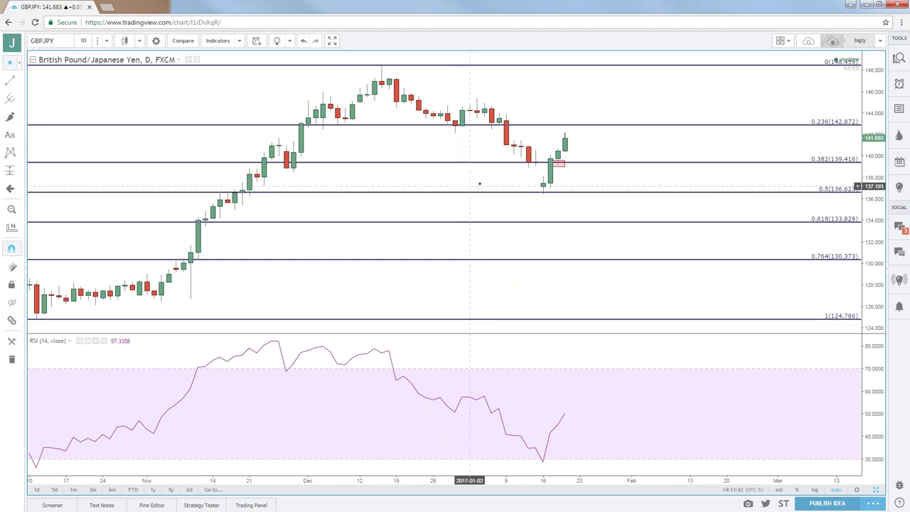
{"action": "left_click", "coordinate": [544, 197]}
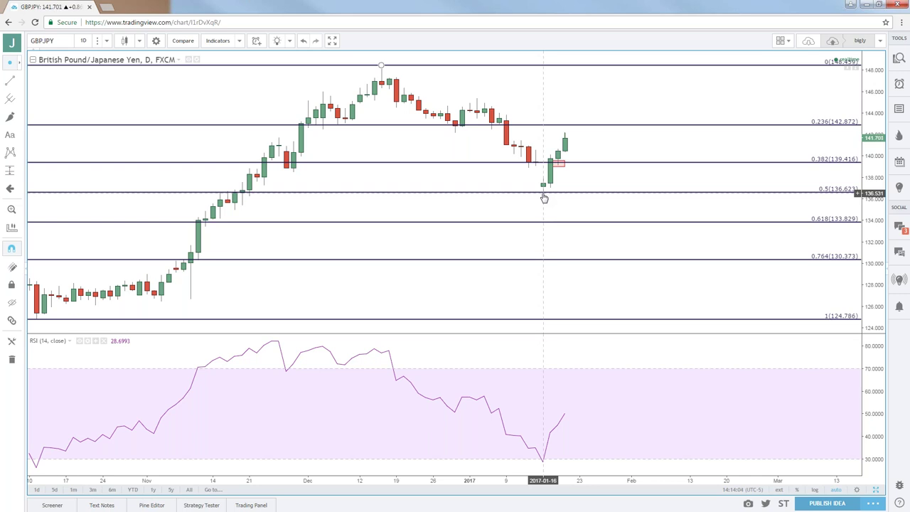
- Delete the RSI pane from the GBPJPY daily chart and rezoom the time axis
{"action": "scroll", "coordinate": [156, 312], "scroll_direction": "down", "scroll_amount": 3}
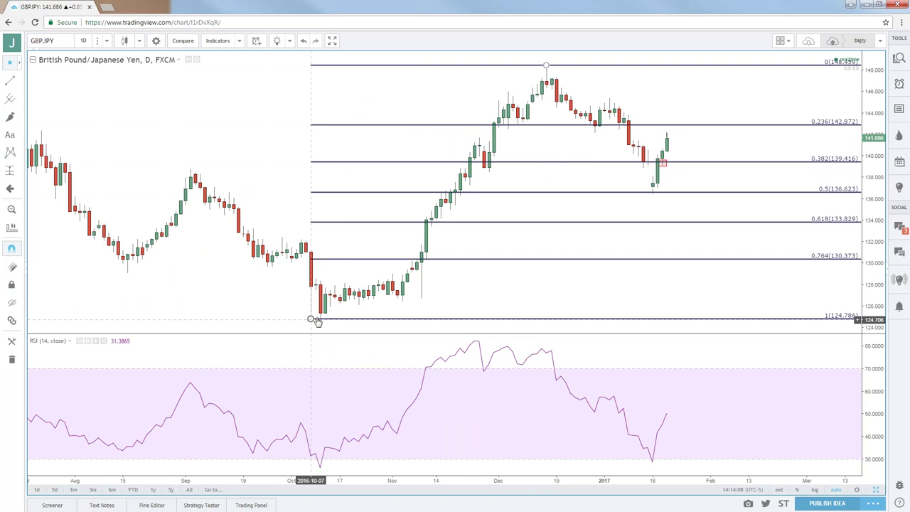
{"action": "right_click", "coordinate": [506, 145]}
{"action": "left_click", "coordinate": [379, 230]}
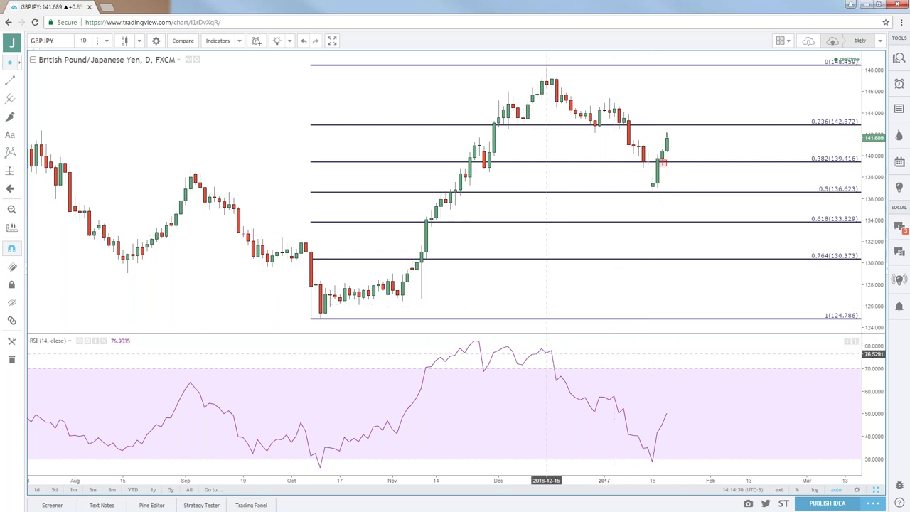
{"action": "left_click", "coordinate": [546, 351]}
{"action": "key", "text": "Delete"}
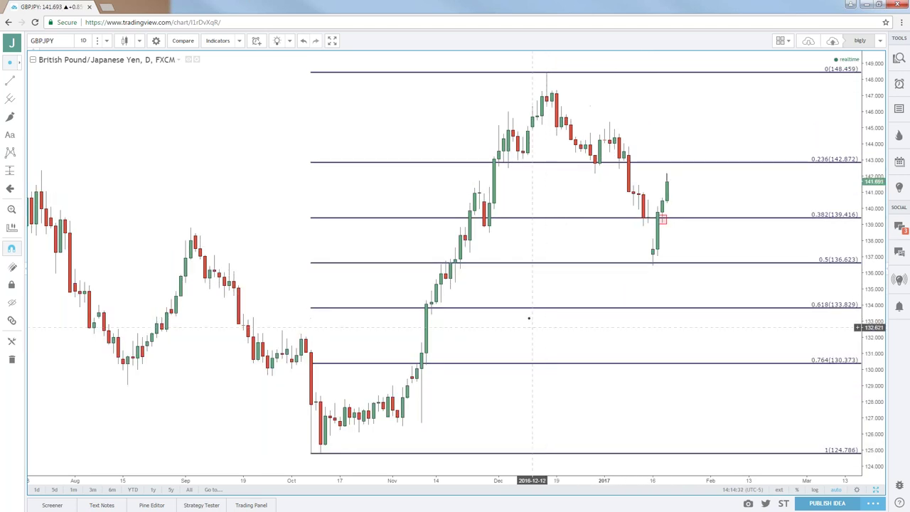
{"action": "scroll", "coordinate": [528, 318], "scroll_direction": "up", "scroll_amount": 3}
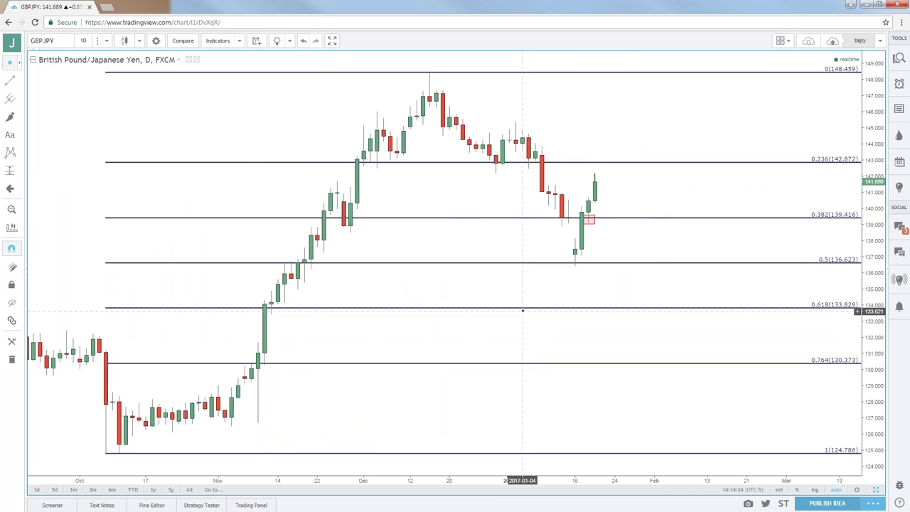
{"action": "left_click", "coordinate": [86, 41]}
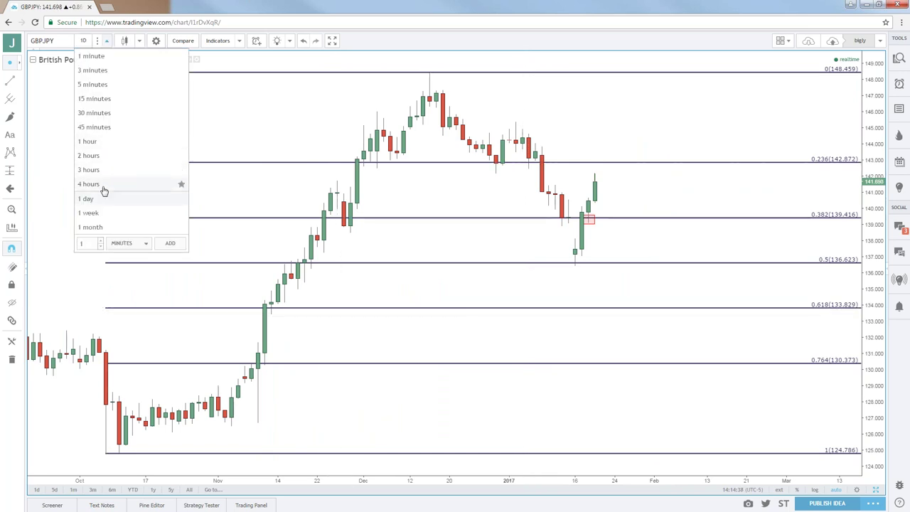
- Put GBPJPY on 4-hour candles, price 141.696 between the 0.382 and 0.236 levels
{"action": "left_click", "coordinate": [103, 189]}
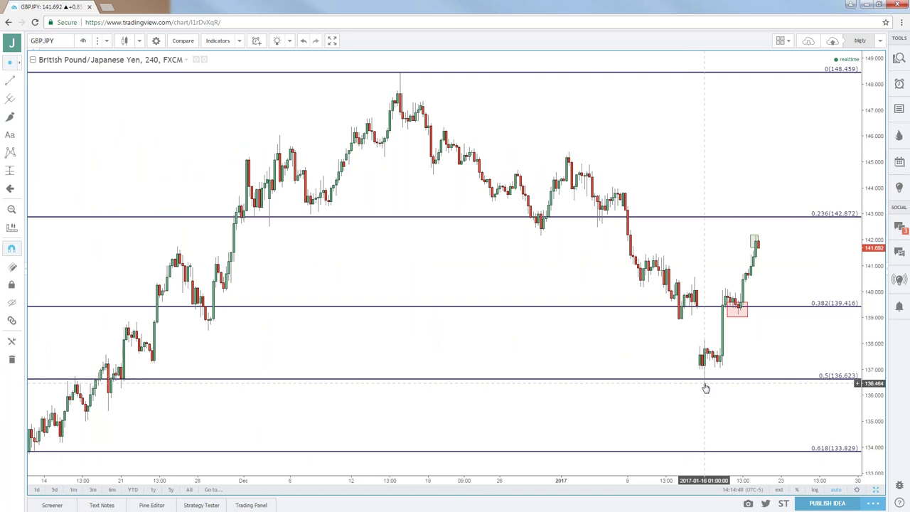
{"action": "left_click", "coordinate": [19, 100]}
- Draw a Fib retracement from the 148.459 December high to the mid-January low
{"action": "left_click", "coordinate": [68, 243]}
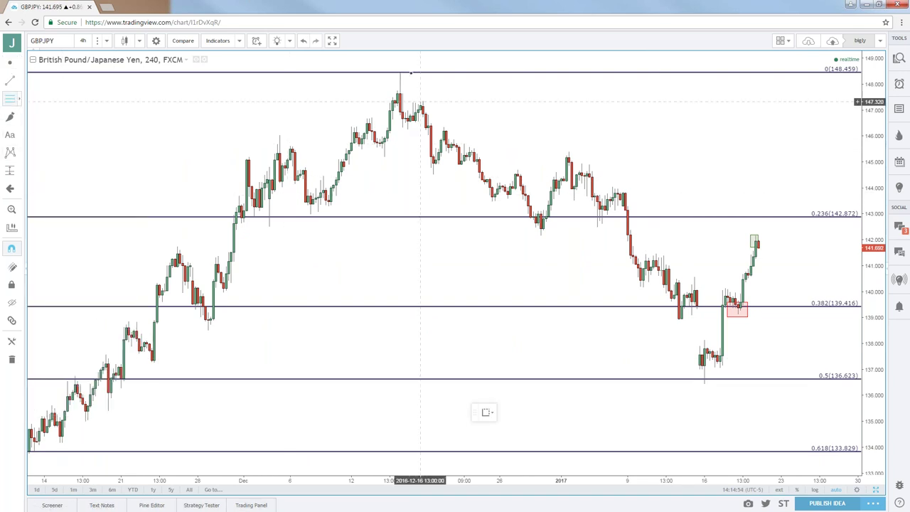
{"action": "left_click", "coordinate": [399, 72]}
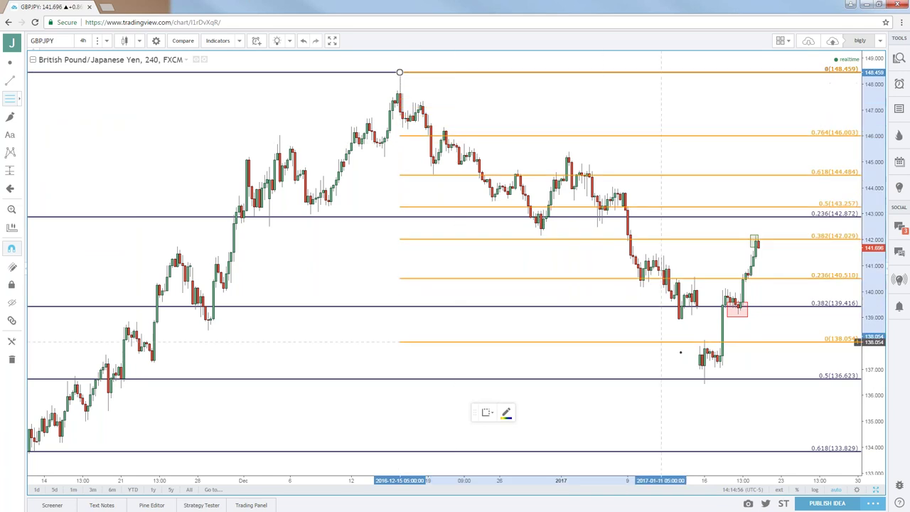
{"action": "left_click", "coordinate": [704, 384]}
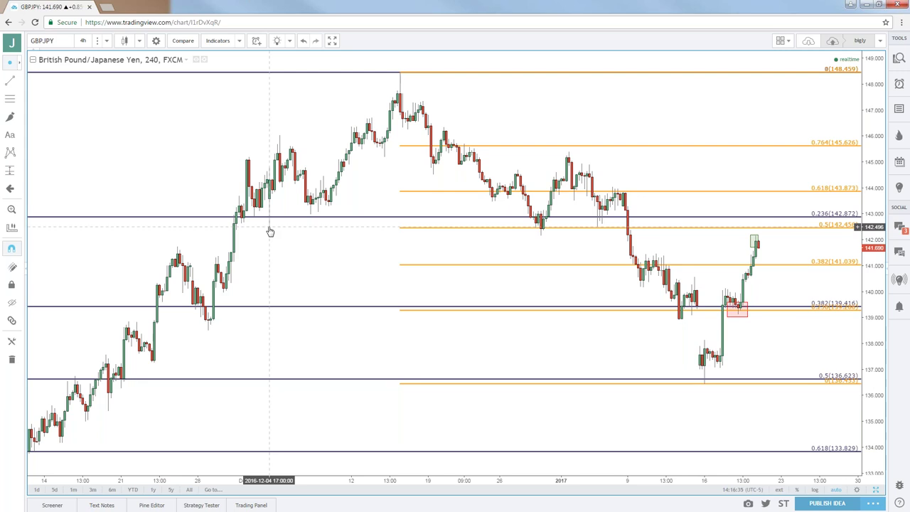
- Place a red horizontal line at about 142.5, just above the new retracement's 0.5 level
{"action": "left_click", "coordinate": [21, 84]}
{"action": "left_click", "coordinate": [45, 118]}
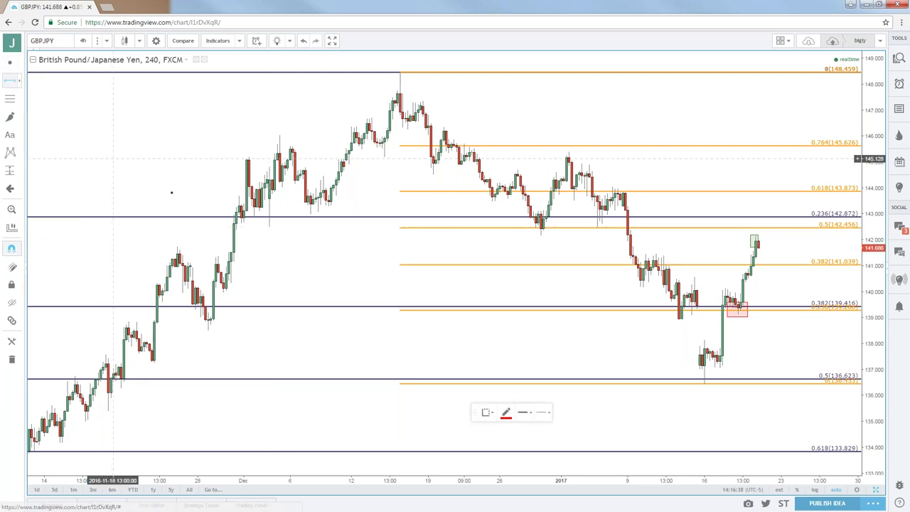
{"action": "left_click", "coordinate": [293, 229]}
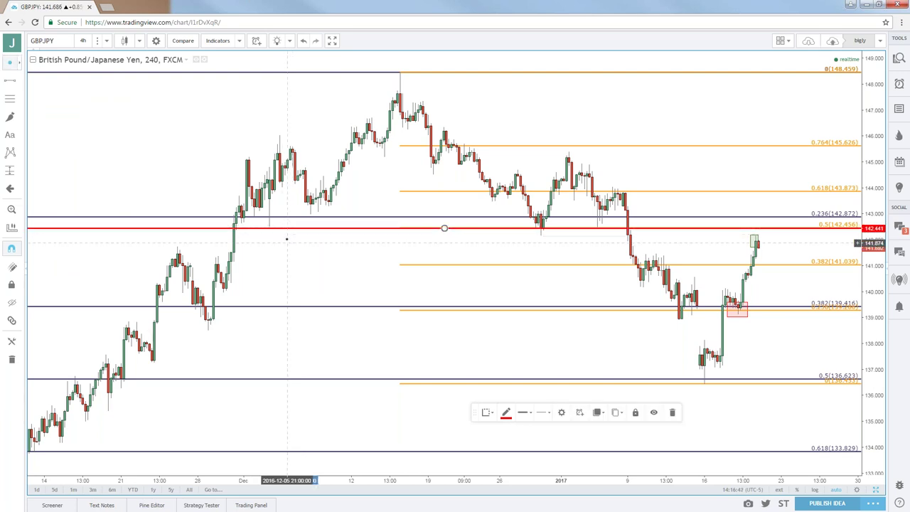
{"action": "left_click_drag", "start_coordinate": [288, 228], "coordinate": [289, 225]}
{"action": "left_click", "coordinate": [291, 237]}
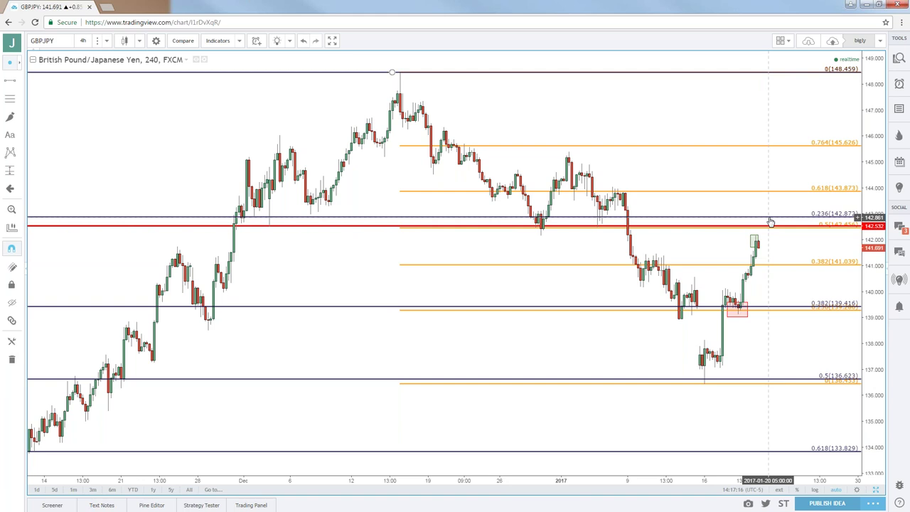
{"action": "left_click", "coordinate": [83, 41]}
- View GBPJPY on 1-hour candles, zoomed out to show price just under 142.532
{"action": "left_click", "coordinate": [94, 142]}
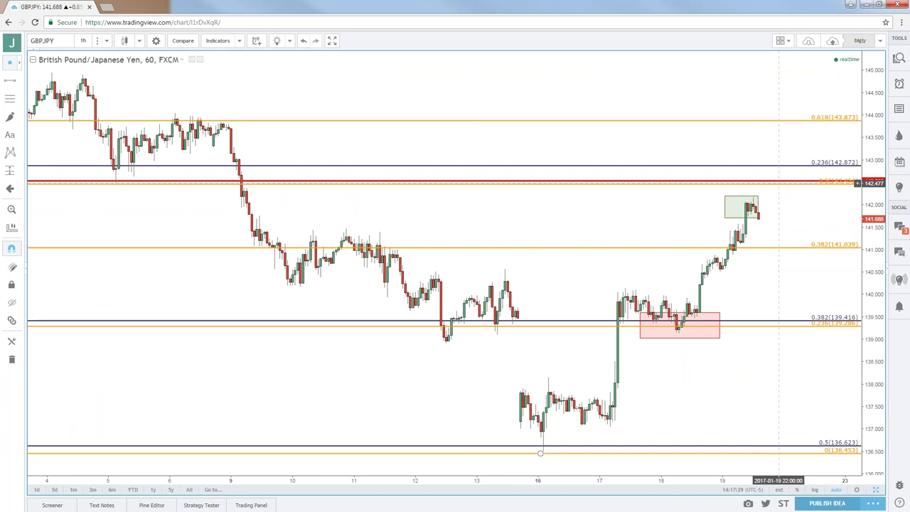
{"action": "scroll", "coordinate": [780, 188], "scroll_direction": "down", "scroll_amount": 2}
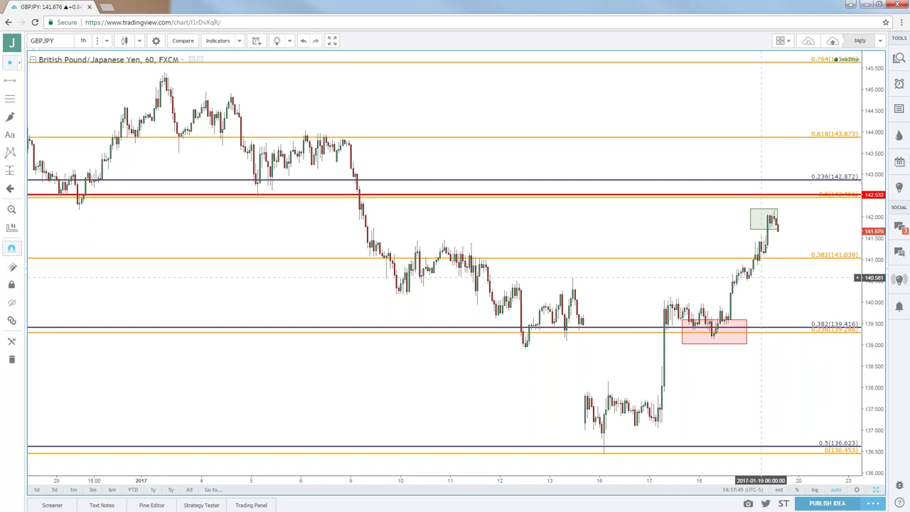
{"action": "left_click", "coordinate": [57, 43]}
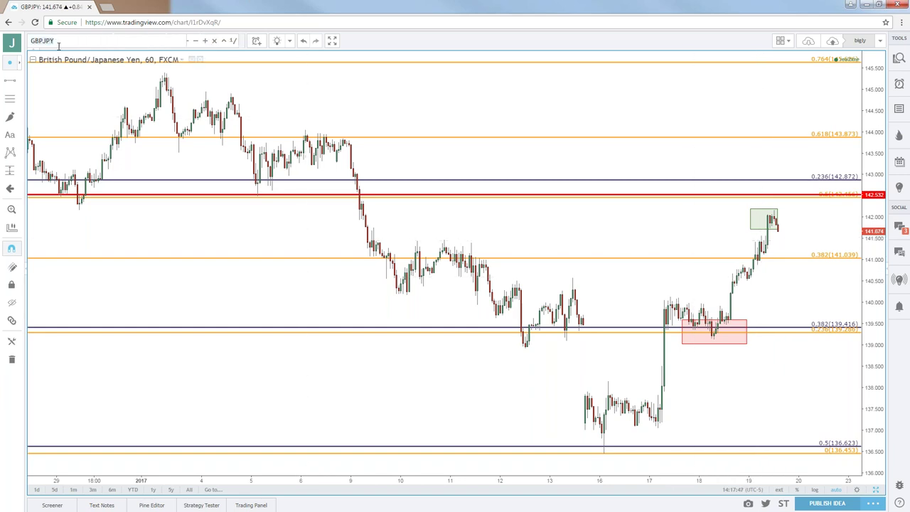
- Load the EURJPY chart, then change the chart symbol to EURUSD
{"action": "type", "text": "EURJPY"}
{"action": "key", "text": "Return"}
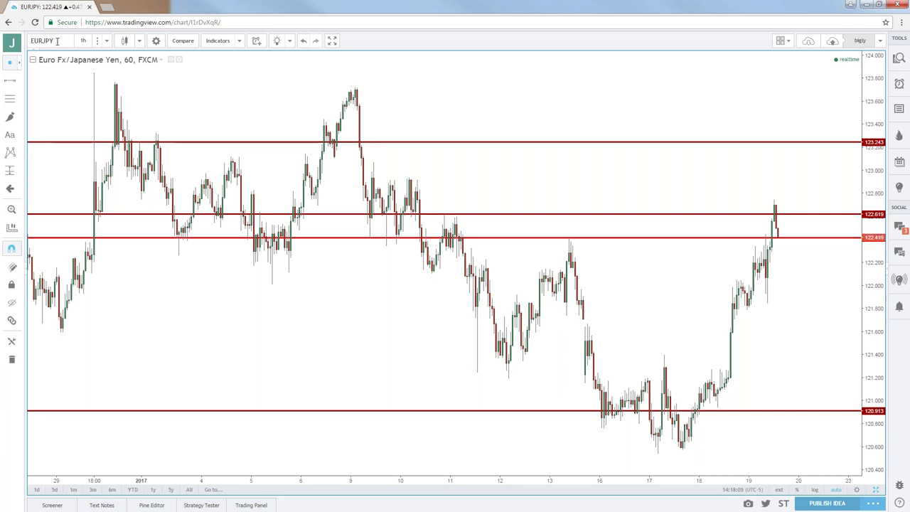
{"action": "left_click", "coordinate": [68, 40]}
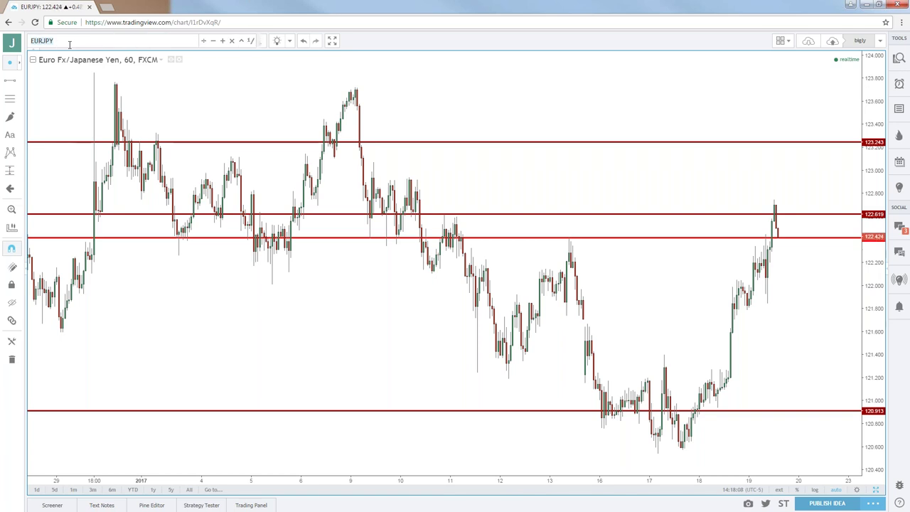
{"action": "type", "text": "EURUSD"}
{"action": "key", "text": "Return"}
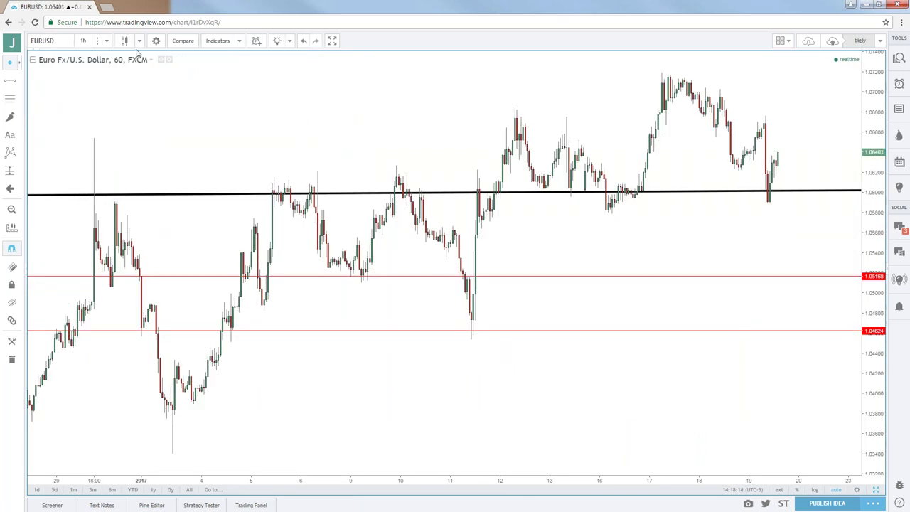
- Zoom out, set EURUSD to 1-day candles and pan back to show 2013 through 2017
{"action": "left_click", "coordinate": [87, 46]}
{"action": "left_click", "coordinate": [362, 112]}
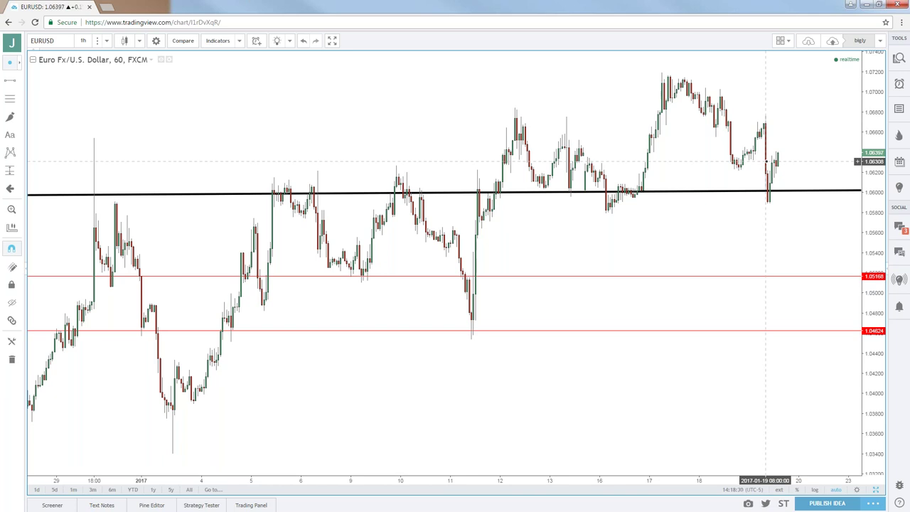
{"action": "scroll", "coordinate": [559, 169], "scroll_direction": "down", "scroll_amount": 3}
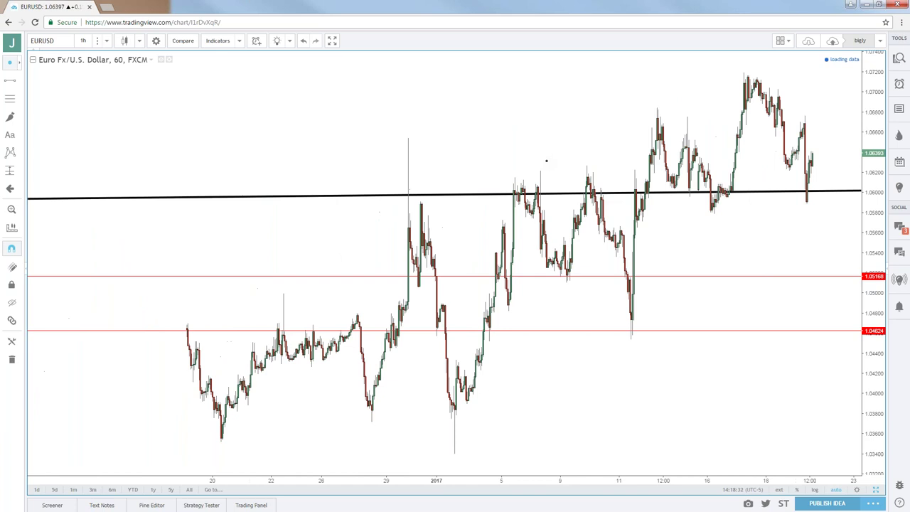
{"action": "scroll", "coordinate": [561, 174], "scroll_direction": "down", "scroll_amount": 3}
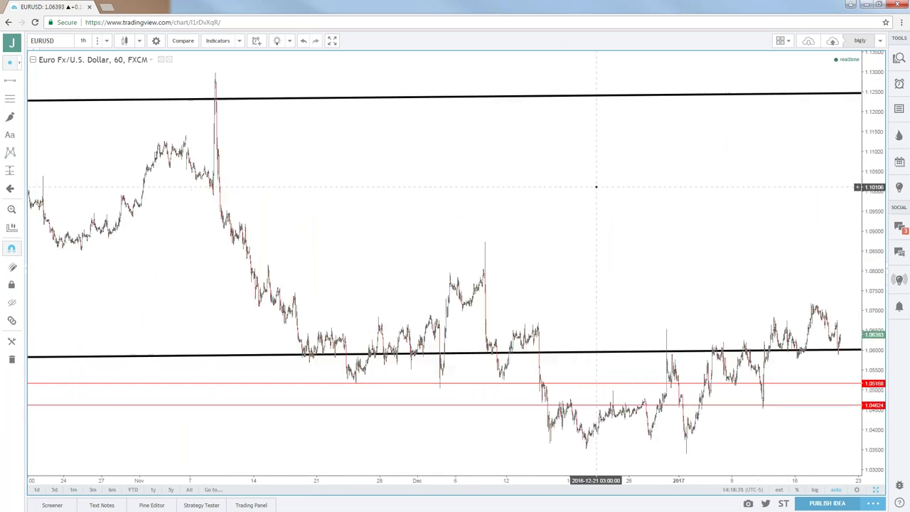
{"action": "left_click", "coordinate": [84, 42]}
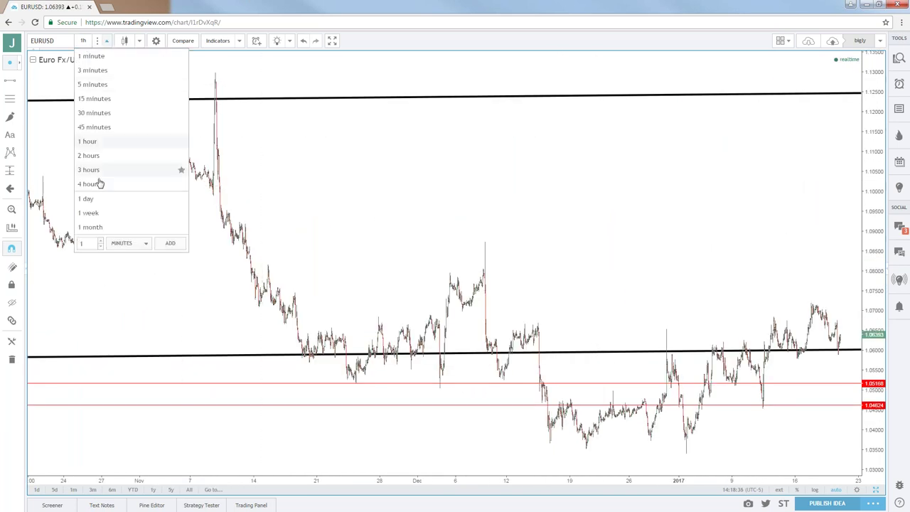
{"action": "left_click", "coordinate": [85, 199]}
{"action": "left_click_drag", "start_coordinate": [619, 219], "coordinate": [359, 191]}
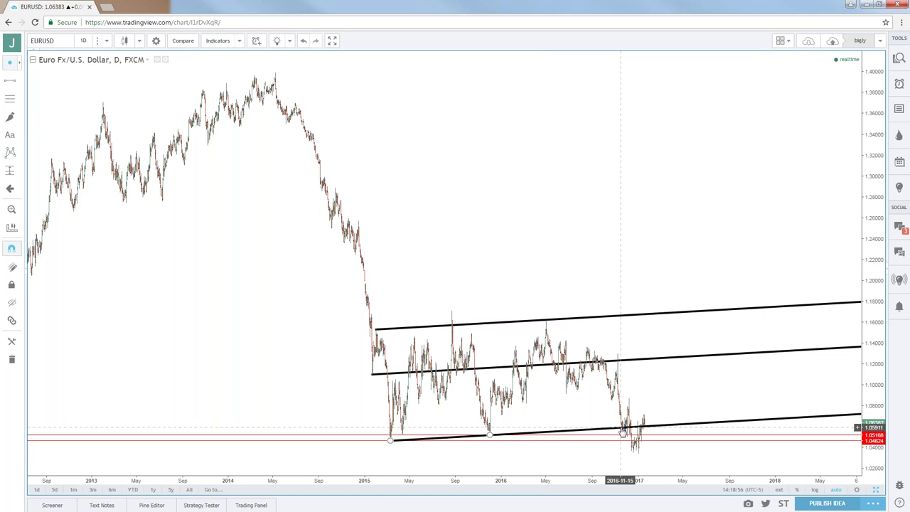
{"action": "left_click", "coordinate": [107, 41]}
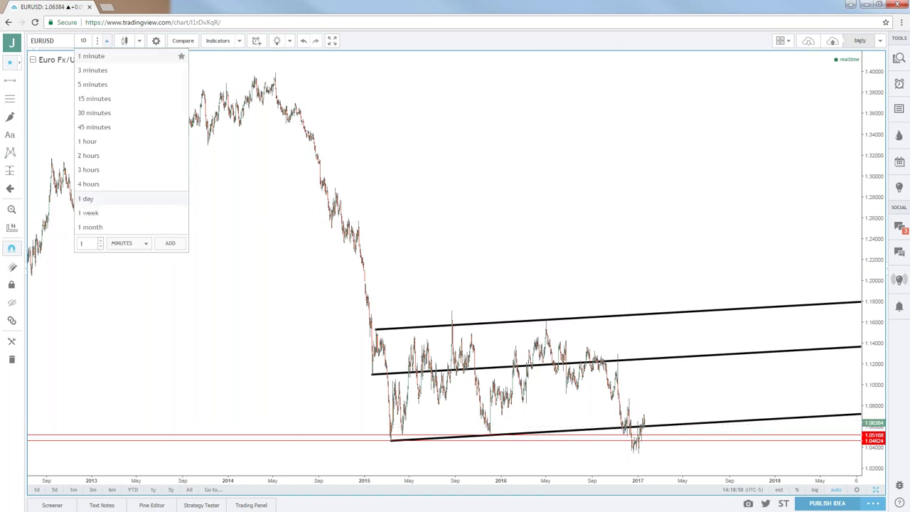
{"action": "left_click", "coordinate": [100, 140]}
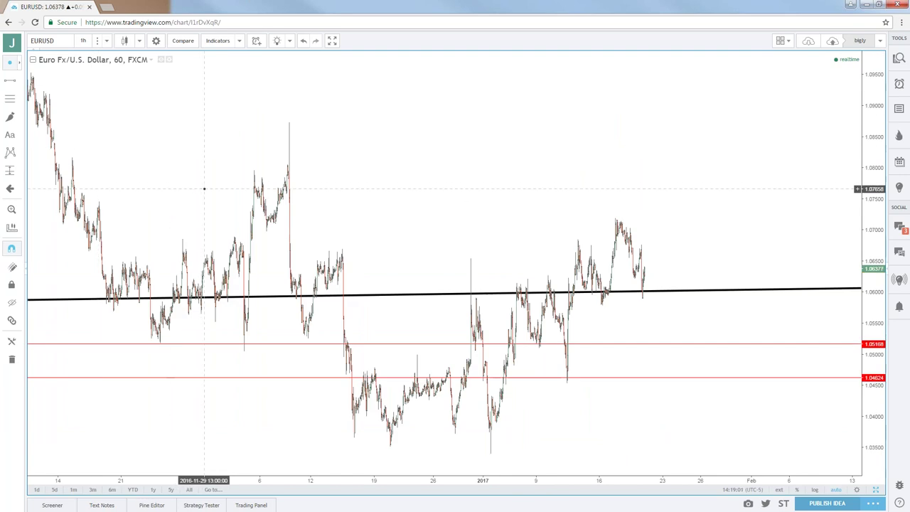
{"action": "scroll", "coordinate": [204, 189], "scroll_direction": "down", "scroll_amount": 3}
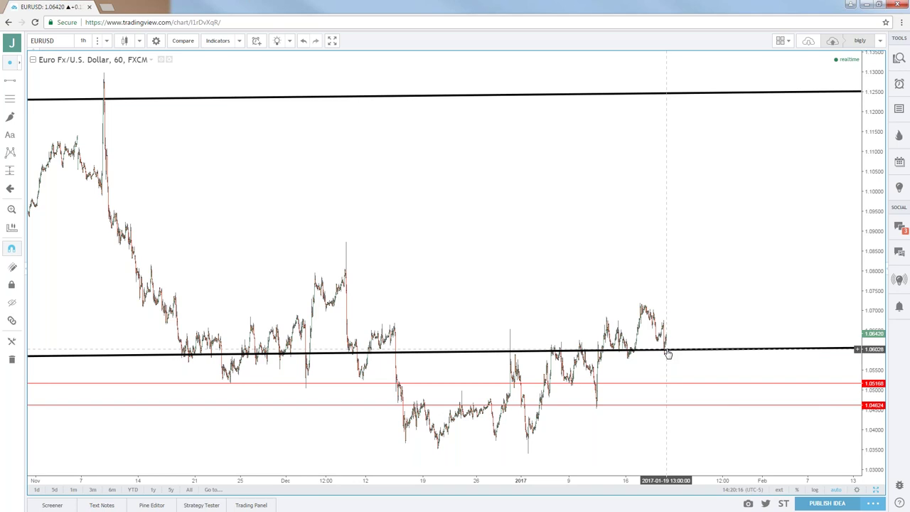
{"action": "left_click", "coordinate": [83, 40]}
{"action": "left_click", "coordinate": [88, 200]}
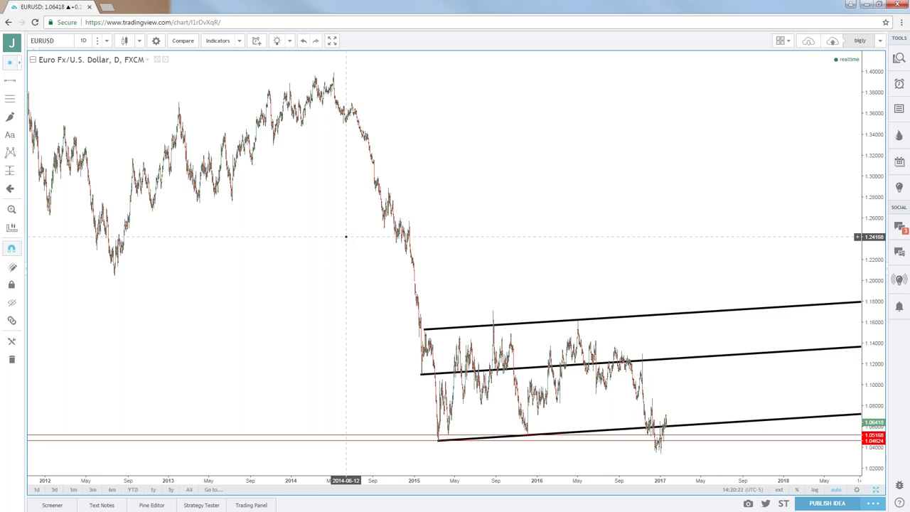
{"action": "scroll", "coordinate": [347, 237], "scroll_direction": "up", "scroll_amount": 2}
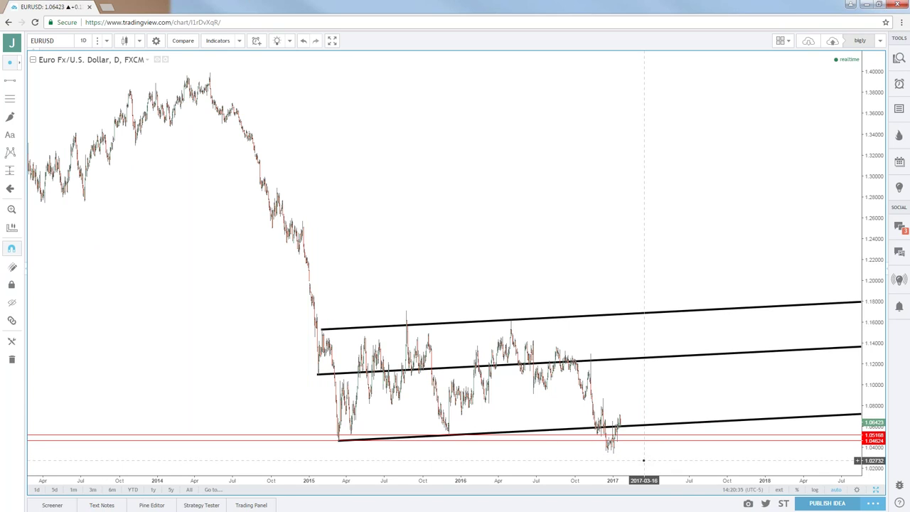
{"action": "left_click", "coordinate": [43, 41]}
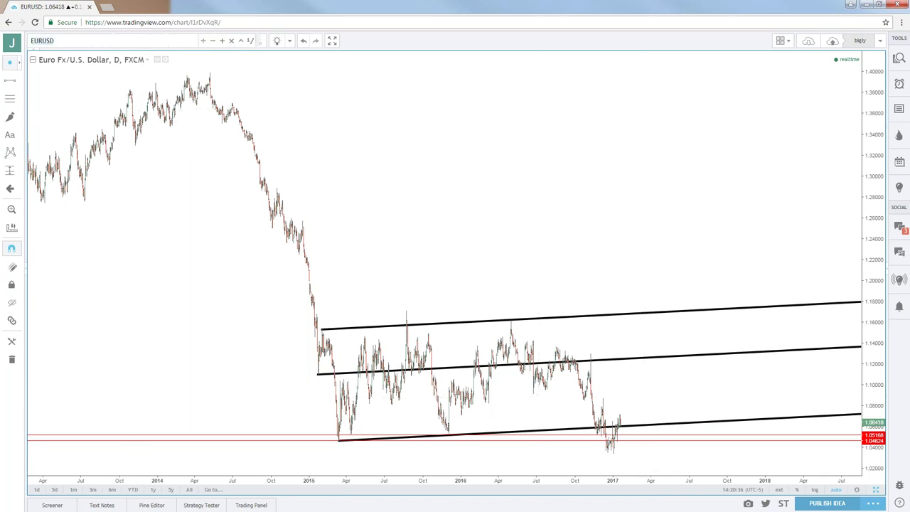
- Load EURJPY's four-chart layout, maximise the hourly chart and switch it to daily candles
{"action": "type", "text": "EURJPY"}
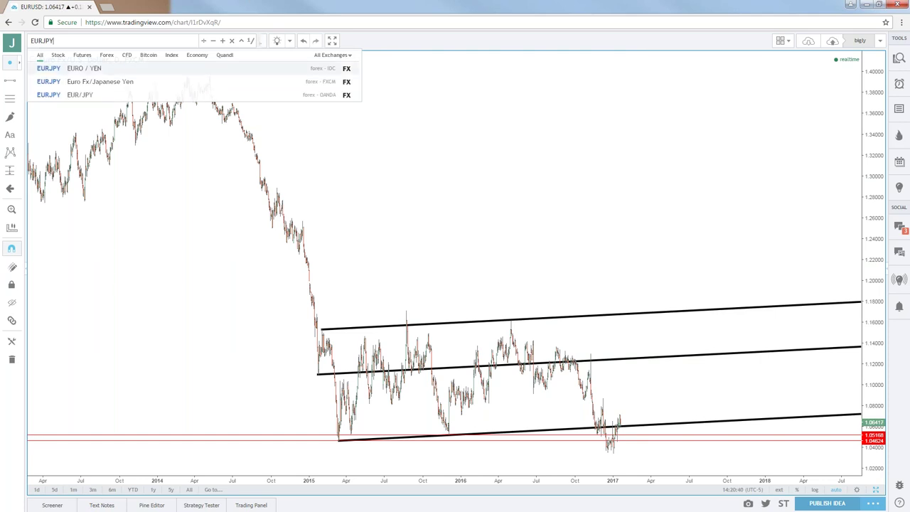
{"action": "key", "text": "Return"}
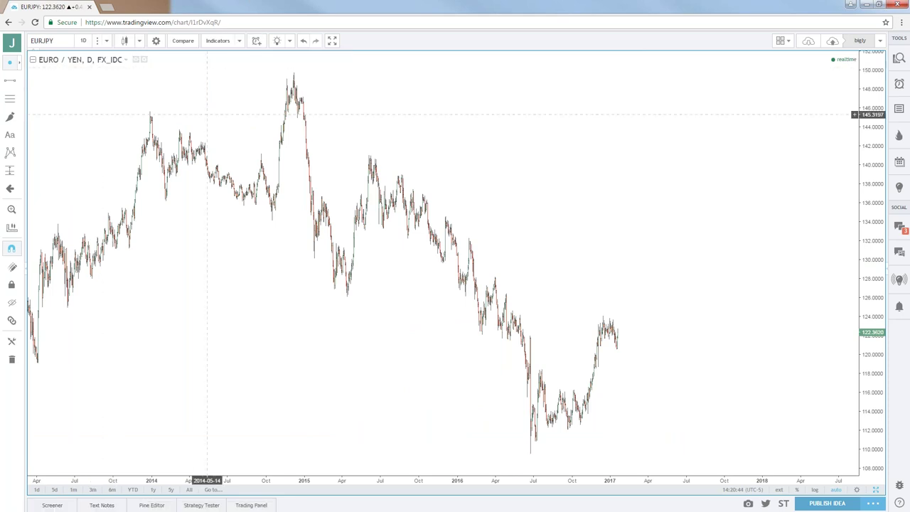
{"action": "left_click", "coordinate": [876, 490]}
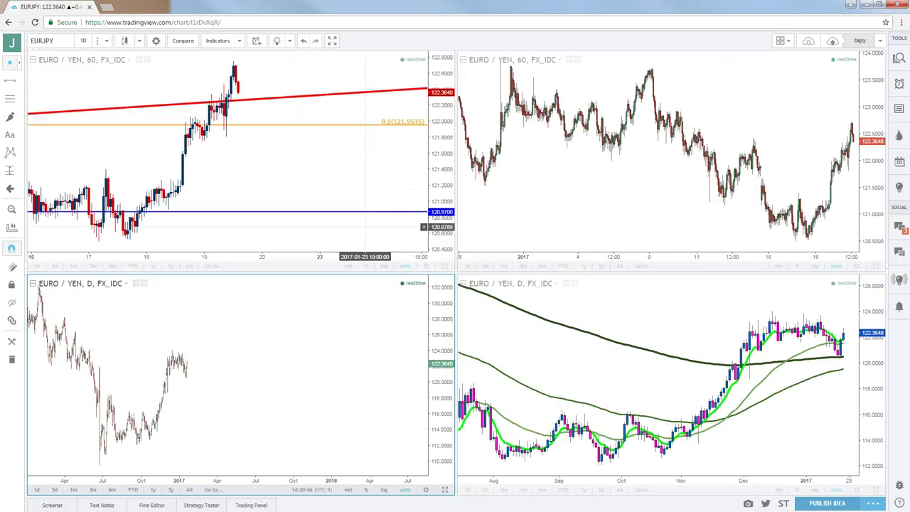
{"action": "double_click", "coordinate": [213, 178]}
{"action": "left_click", "coordinate": [83, 40]}
{"action": "left_click", "coordinate": [95, 198]}
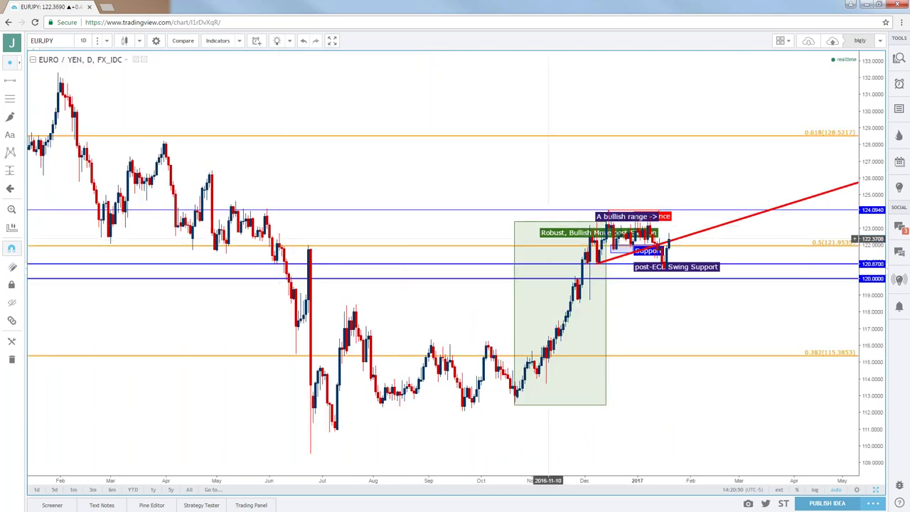
- Delete the 'A bullish range', 'Robust, Bullish Move' and Support labels and the red resistance box
{"action": "left_click", "coordinate": [625, 218]}
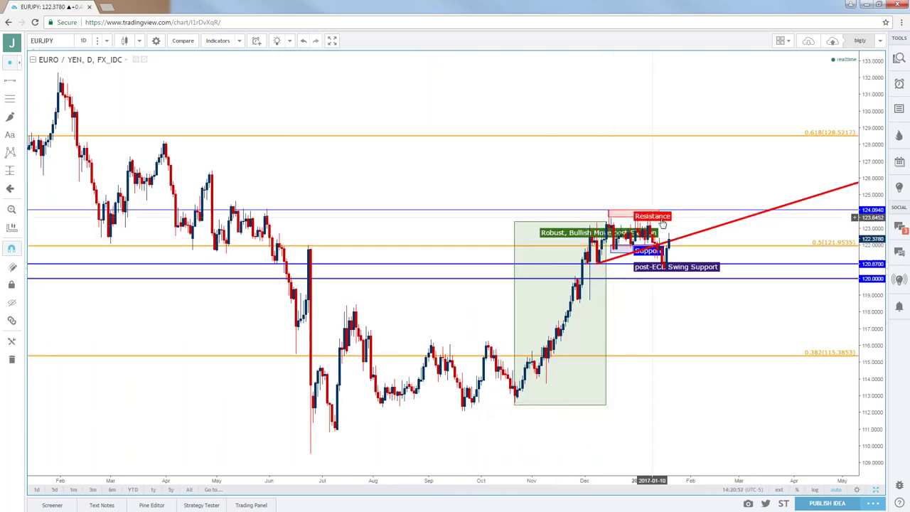
{"action": "key", "text": "Delete"}
{"action": "left_click", "coordinate": [580, 232]}
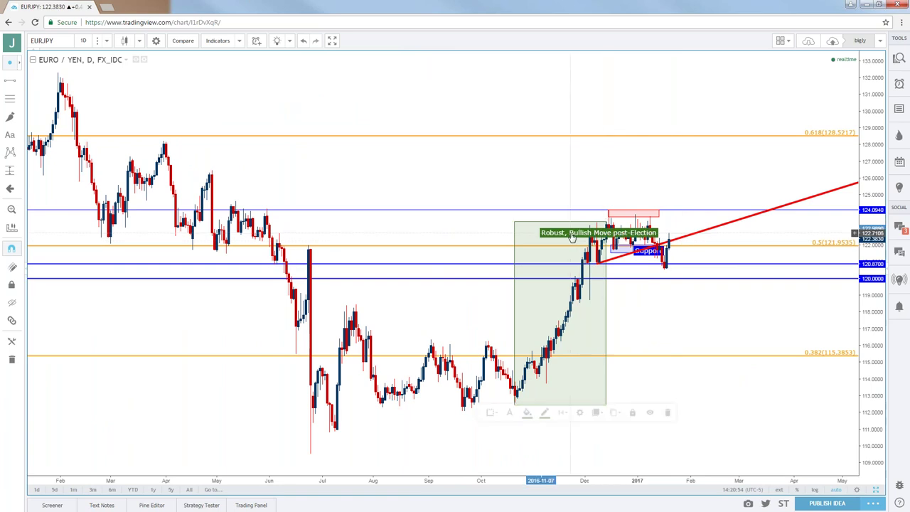
{"action": "key", "text": "Delete"}
{"action": "left_click", "coordinate": [640, 216]}
{"action": "key", "text": "Delete"}
{"action": "left_click", "coordinate": [647, 250]}
{"action": "key", "text": "Delete"}
{"action": "left_click", "coordinate": [680, 238]}
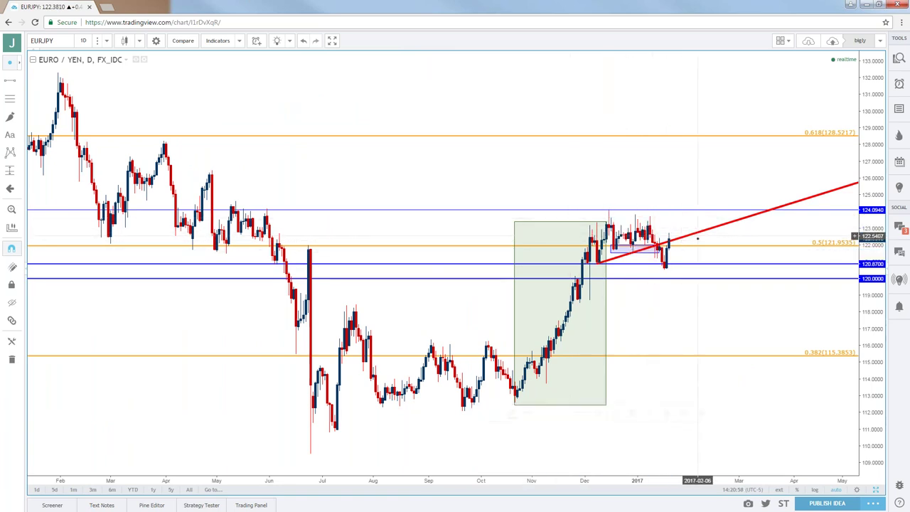
{"action": "scroll", "coordinate": [680, 240], "scroll_direction": "up", "scroll_amount": 5}
- Delete the red trend line from the EURJPY daily chart and shift the view along in time
{"action": "left_click_drag", "start_coordinate": [574, 121], "coordinate": [688, 125]}
{"action": "key", "text": "Delete"}
{"action": "left_click_drag", "start_coordinate": [649, 157], "coordinate": [708, 157]}
{"action": "scroll", "coordinate": [708, 157], "scroll_direction": "down", "scroll_amount": 3}
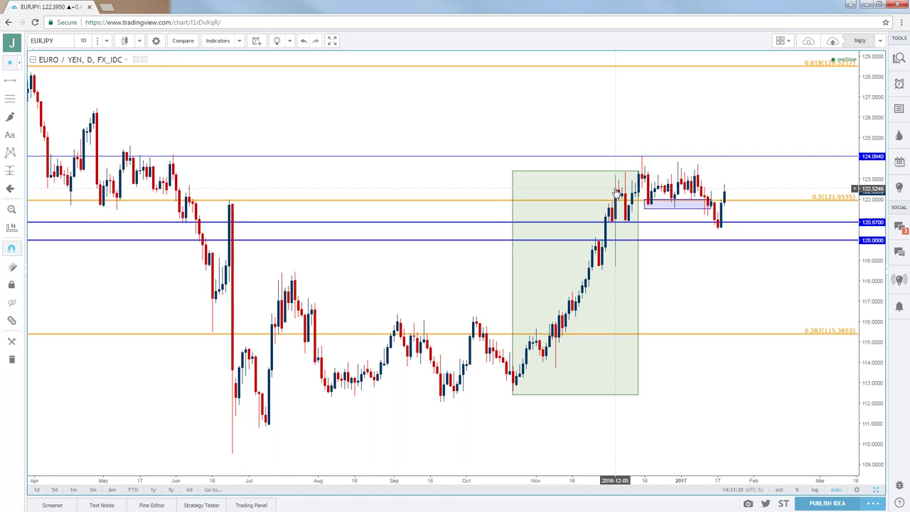
- Fine-tune the blue horizontal support line to sit at about 120.87
{"action": "left_click", "coordinate": [624, 221]}
{"action": "left_click_drag", "start_coordinate": [618, 226], "coordinate": [612, 227]}
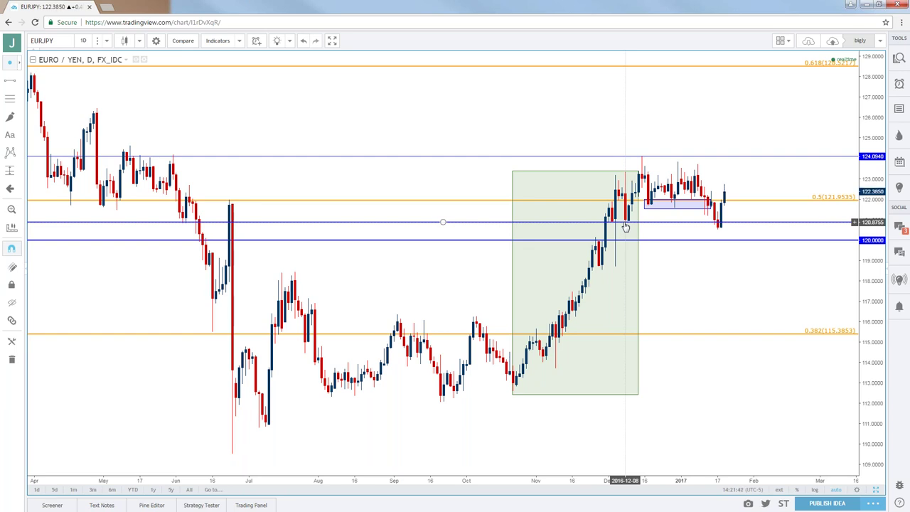
{"action": "left_click_drag", "start_coordinate": [625, 227], "coordinate": [626, 225]}
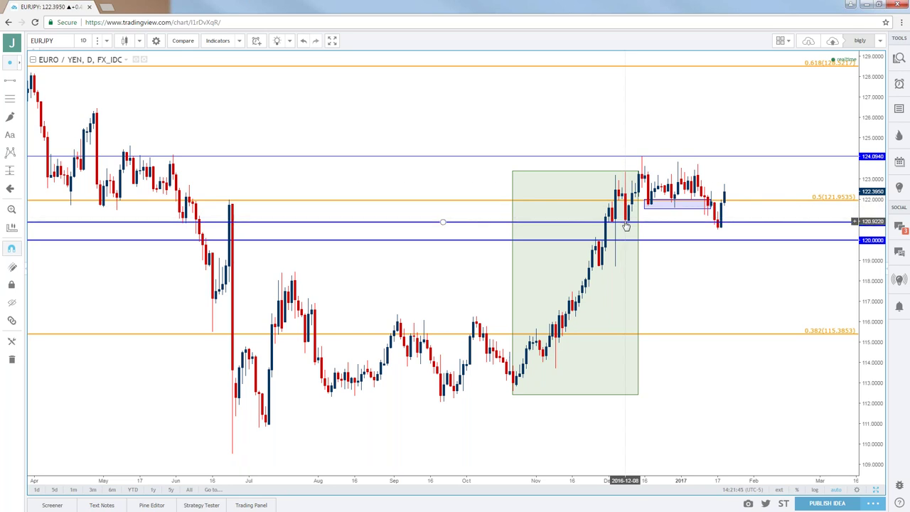
{"action": "left_click_drag", "start_coordinate": [627, 225], "coordinate": [624, 228]}
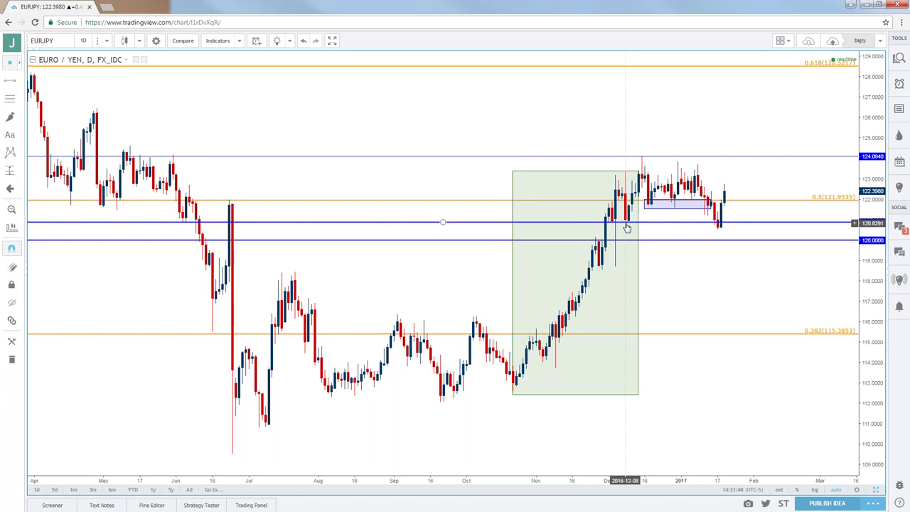
{"action": "left_click_drag", "start_coordinate": [627, 227], "coordinate": [628, 226]}
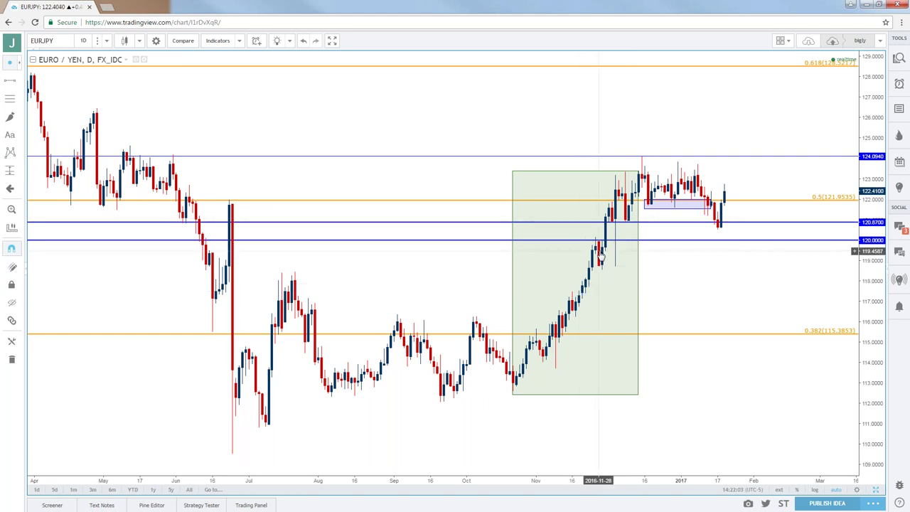
{"action": "left_click", "coordinate": [718, 223]}
{"action": "left_click_drag", "start_coordinate": [719, 226], "coordinate": [719, 225]}
- Put EURJPY on 3-hour candles and zoom out, then change to 1-hour candles
{"action": "left_click", "coordinate": [83, 40]}
{"action": "left_click", "coordinate": [94, 172]}
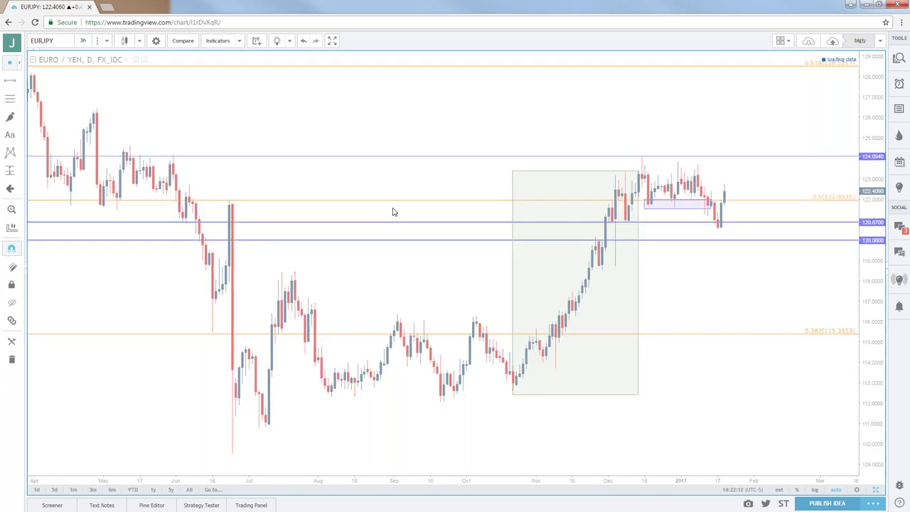
{"action": "scroll", "coordinate": [484, 204], "scroll_direction": "down", "scroll_amount": 2}
{"action": "scroll", "coordinate": [487, 204], "scroll_direction": "down", "scroll_amount": 2}
{"action": "scroll", "coordinate": [498, 209], "scroll_direction": "down", "scroll_amount": 1}
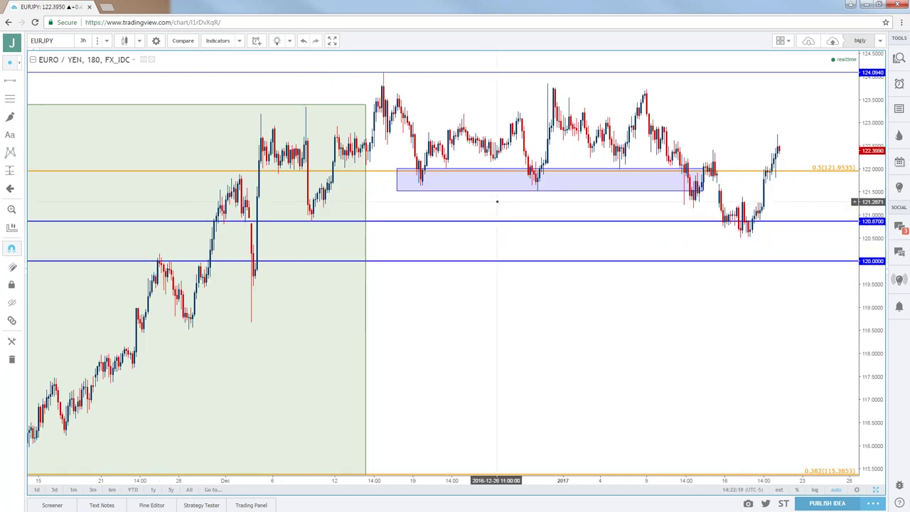
{"action": "left_click", "coordinate": [313, 222]}
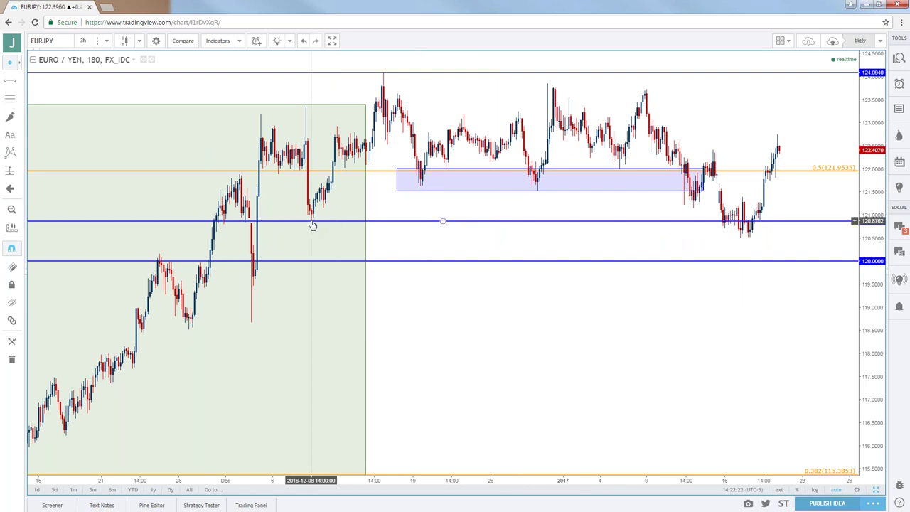
{"action": "left_click", "coordinate": [737, 229]}
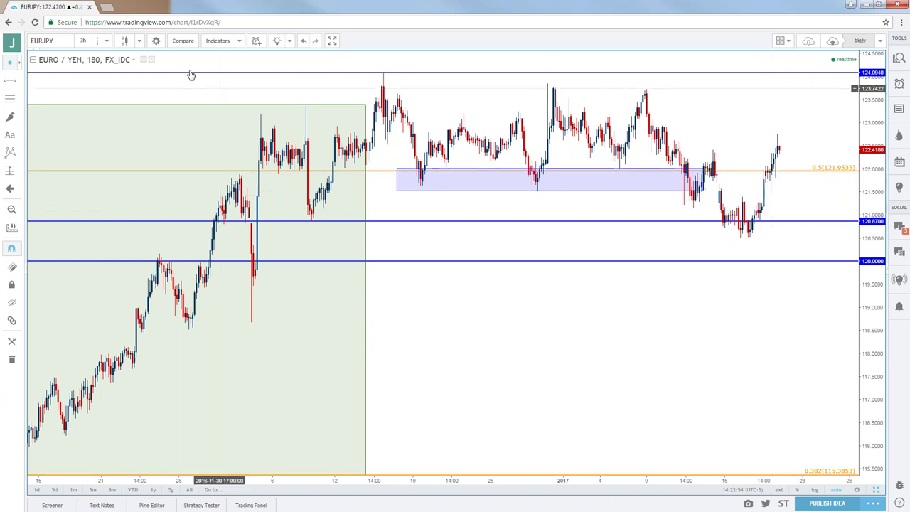
{"action": "left_click", "coordinate": [106, 40]}
{"action": "left_click", "coordinate": [107, 141]}
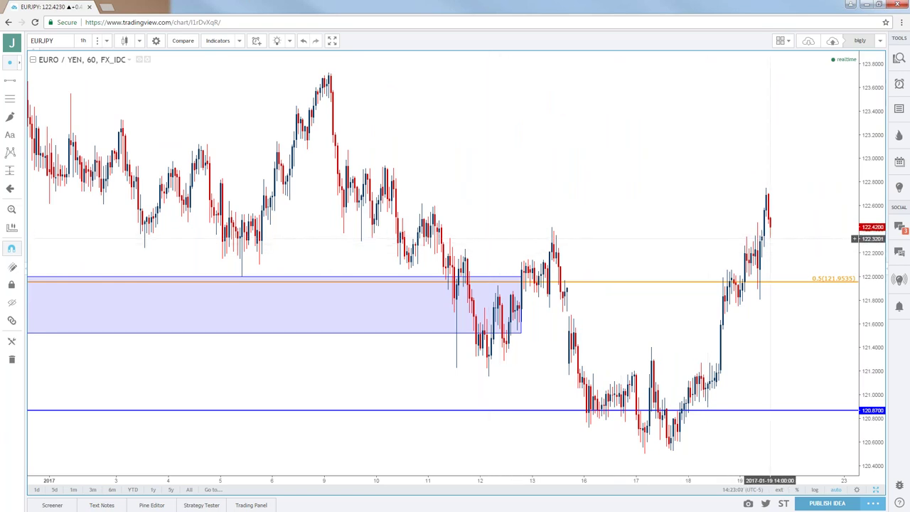
{"action": "scroll", "coordinate": [683, 206], "scroll_direction": "up", "scroll_amount": 3}
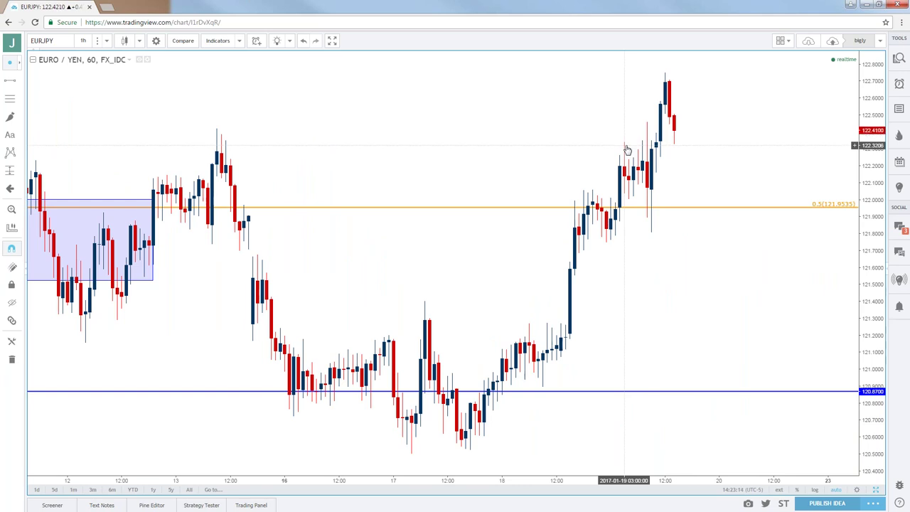
{"action": "scroll", "coordinate": [627, 150], "scroll_direction": "down", "scroll_amount": 3}
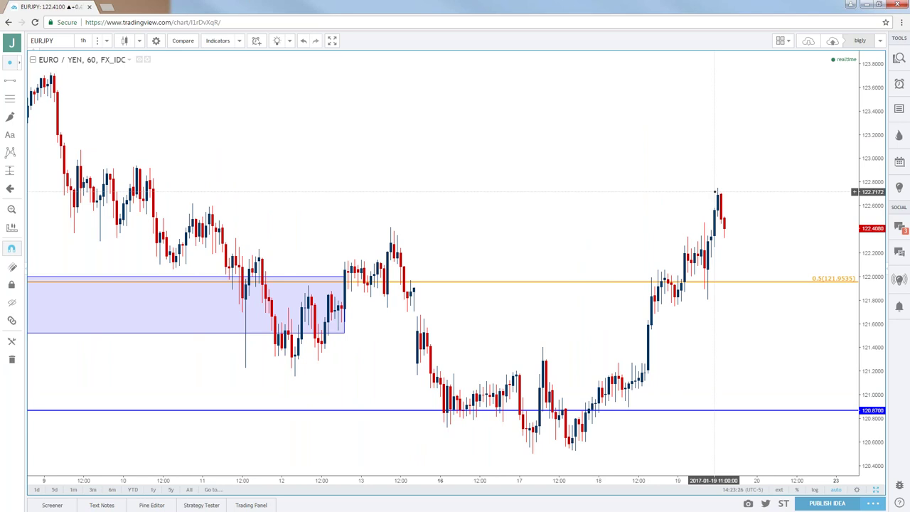
{"action": "scroll", "coordinate": [714, 190], "scroll_direction": "down", "scroll_amount": 5}
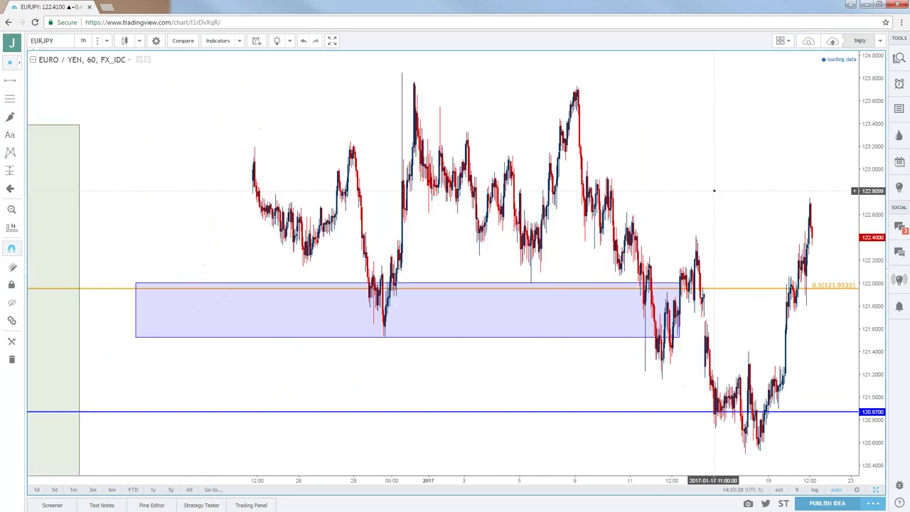
{"action": "scroll", "coordinate": [713, 190], "scroll_direction": "down", "scroll_amount": 2}
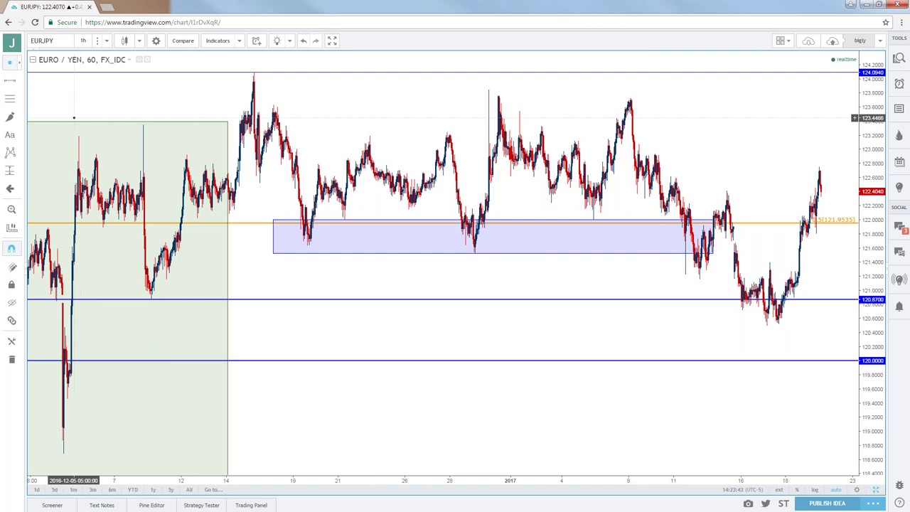
- Draw a rectangle spanning the EURJPY zone from about 123.1 up to the 124.09 line
{"action": "left_click", "coordinate": [20, 114]}
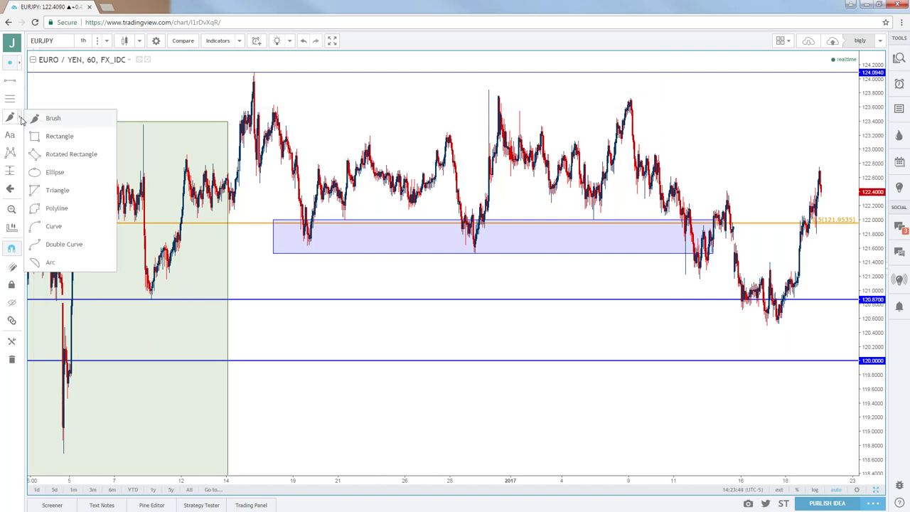
{"action": "left_click", "coordinate": [110, 136]}
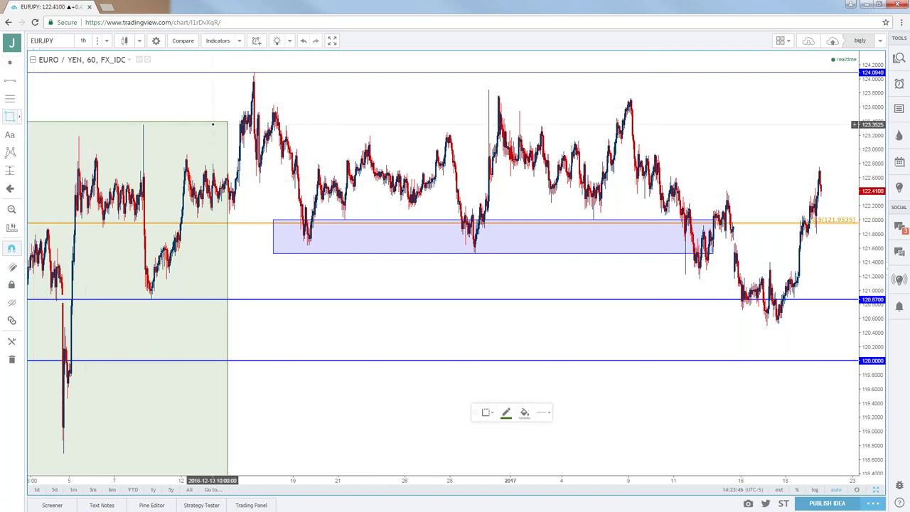
{"action": "left_click", "coordinate": [77, 137]}
{"action": "left_click", "coordinate": [618, 83]}
{"action": "left_click_drag", "start_coordinate": [618, 83], "coordinate": [846, 73]}
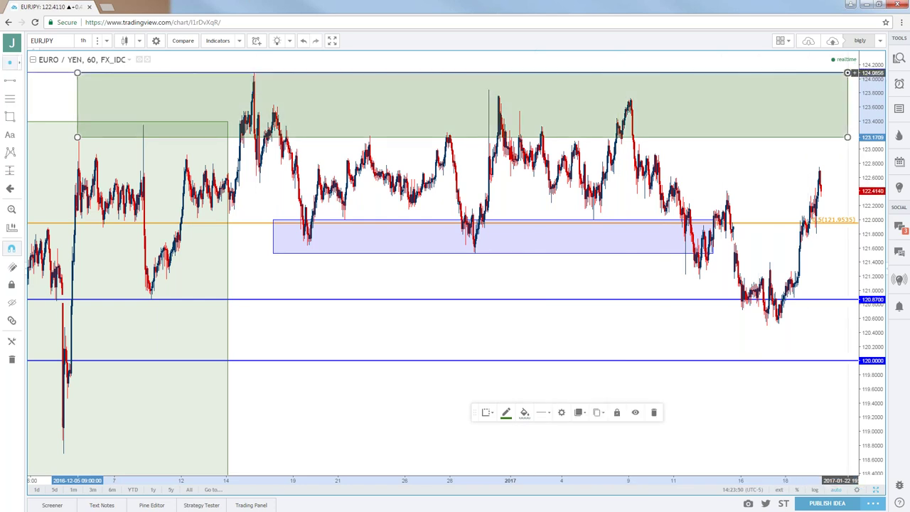
{"action": "left_click_drag", "start_coordinate": [845, 136], "coordinate": [847, 143]}
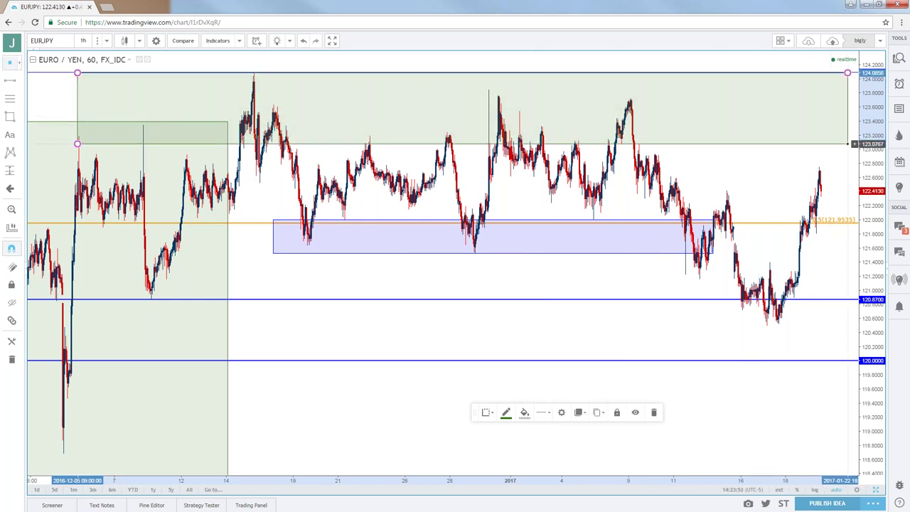
{"action": "left_click", "coordinate": [814, 162]}
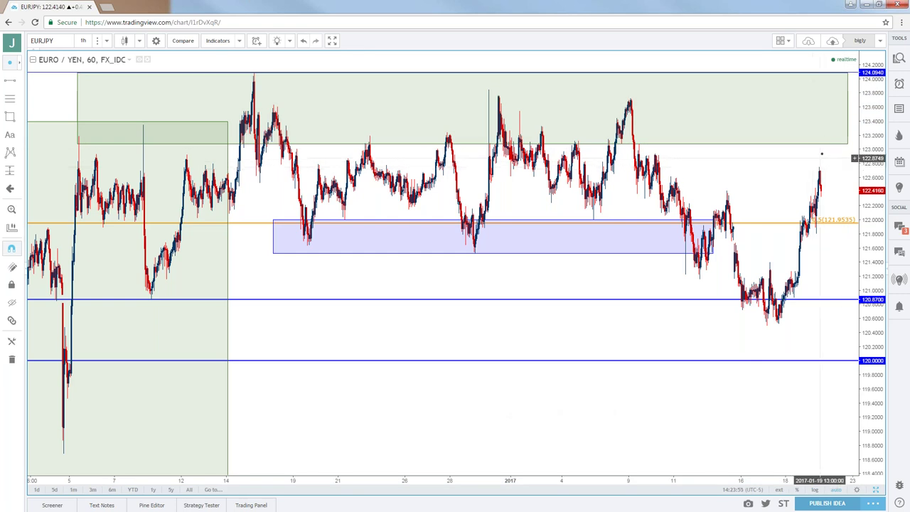
- Give the resistance rectangle a red background
{"action": "double_click", "coordinate": [829, 146]}
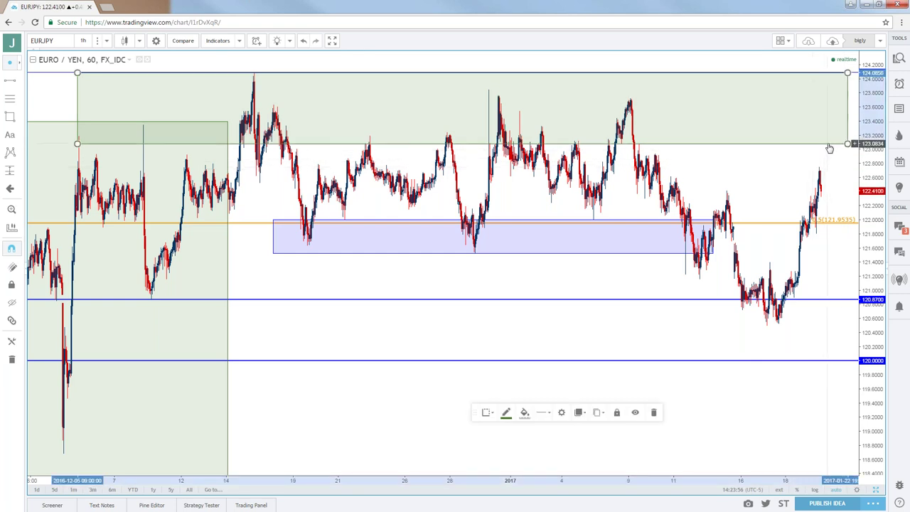
{"action": "left_click", "coordinate": [428, 276]}
{"action": "left_click", "coordinate": [437, 300]}
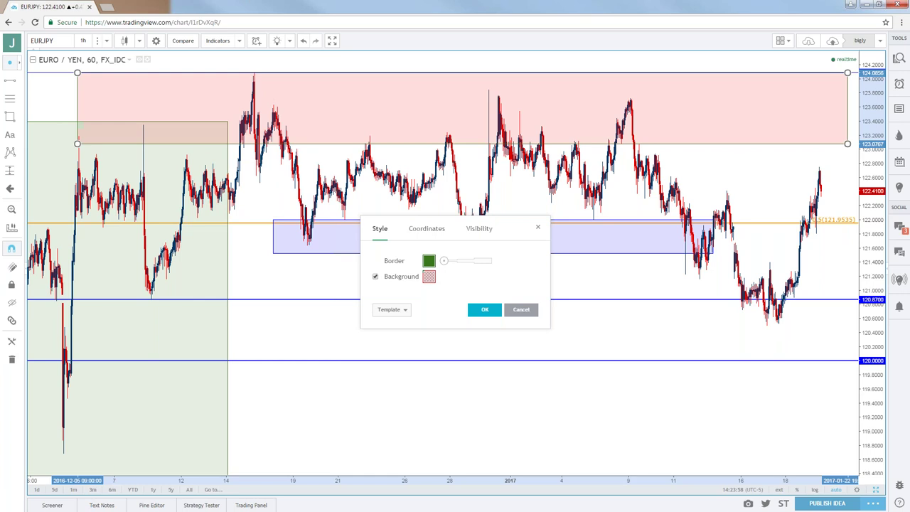
{"action": "left_click", "coordinate": [429, 276]}
{"action": "left_click", "coordinate": [487, 308]}
{"action": "scroll", "coordinate": [487, 303], "scroll_direction": "down", "scroll_amount": 3}
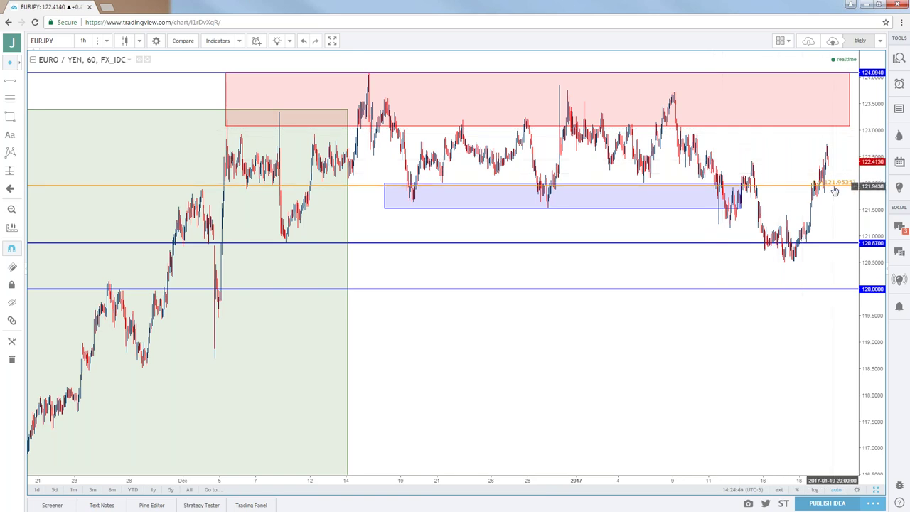
{"action": "left_click_drag", "start_coordinate": [835, 191], "coordinate": [794, 197]}
{"action": "scroll", "coordinate": [789, 197], "scroll_direction": "up", "scroll_amount": 3}
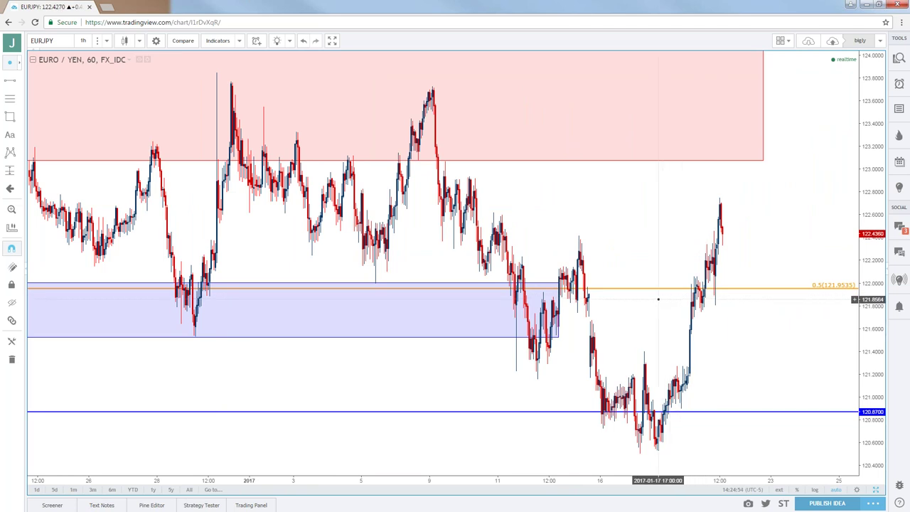
{"action": "scroll", "coordinate": [657, 299], "scroll_direction": "down", "scroll_amount": 2}
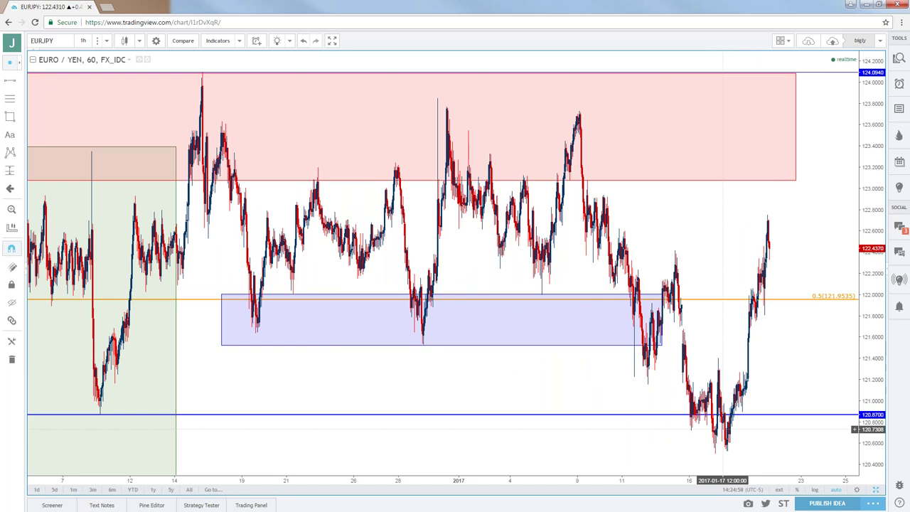
{"action": "scroll", "coordinate": [723, 429], "scroll_direction": "down", "scroll_amount": 3}
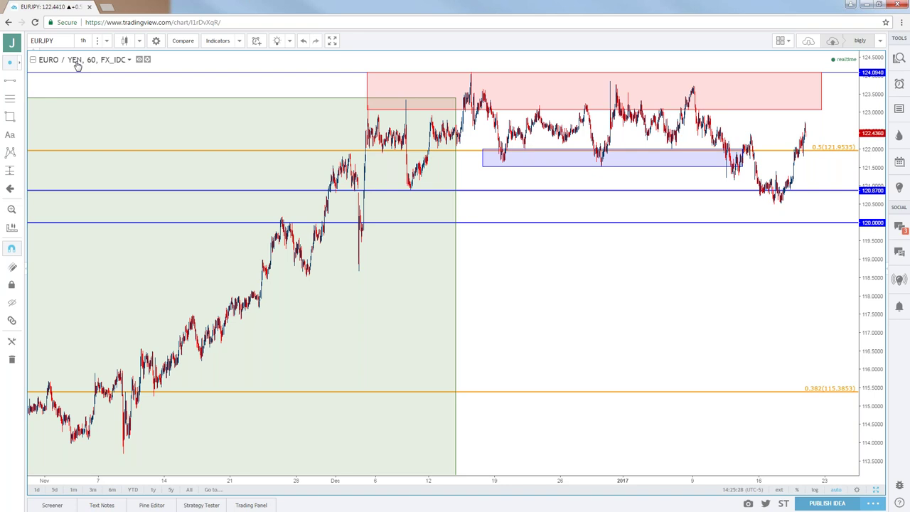
- Load AUDJPY on 1-month candles and select its Fibonacci retracement from 54.923 to 107.861
{"action": "left_click", "coordinate": [50, 40]}
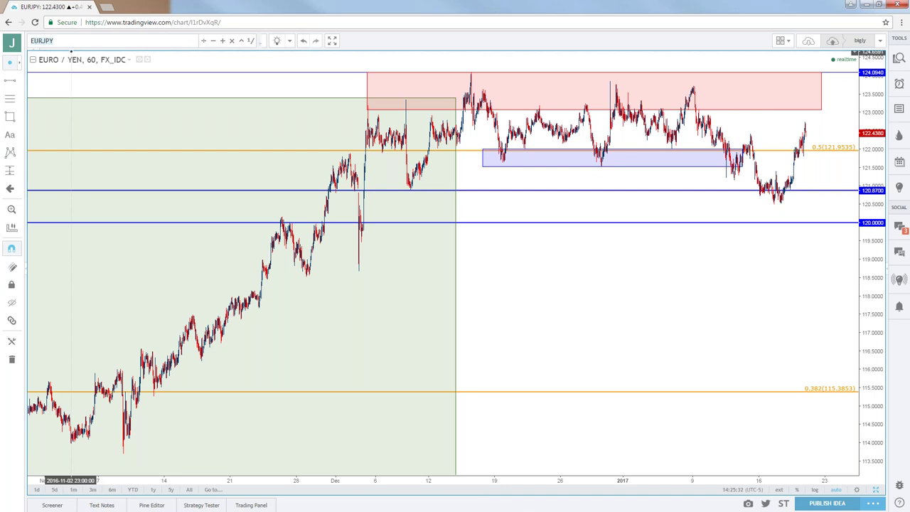
{"action": "type", "text": "AUDJPY"}
{"action": "key", "text": "Return"}
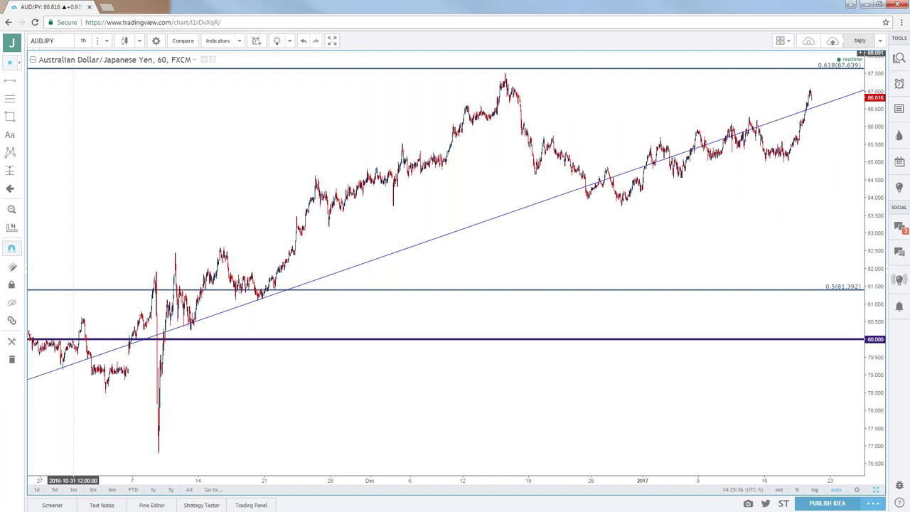
{"action": "left_click", "coordinate": [82, 41]}
{"action": "left_click", "coordinate": [91, 226]}
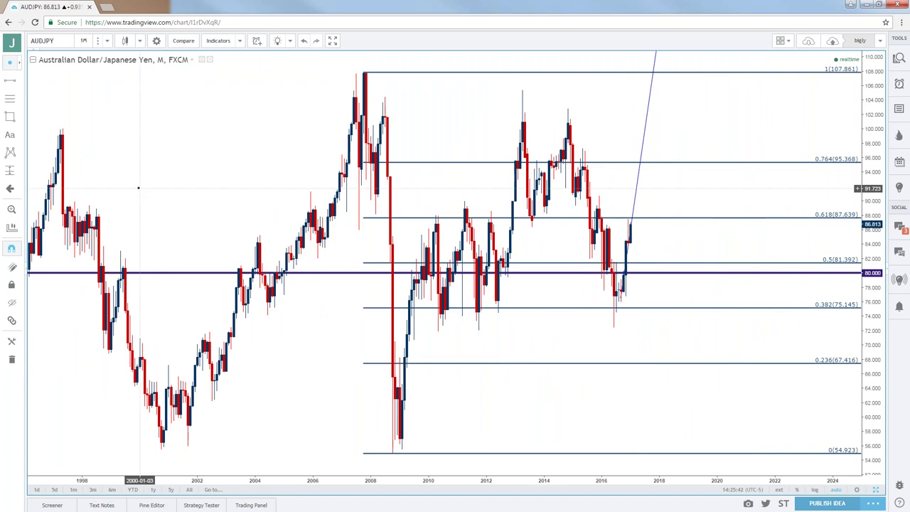
{"action": "left_click", "coordinate": [363, 74]}
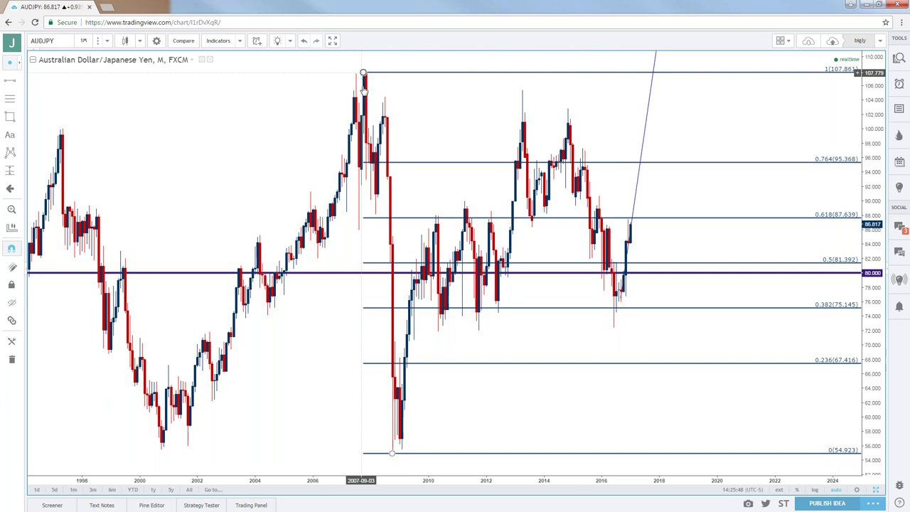
- Dismiss the chart's context menu and check the AUDJPY Fibonacci retracement drawing
{"action": "right_click", "coordinate": [393, 350]}
{"action": "left_click", "coordinate": [370, 339]}
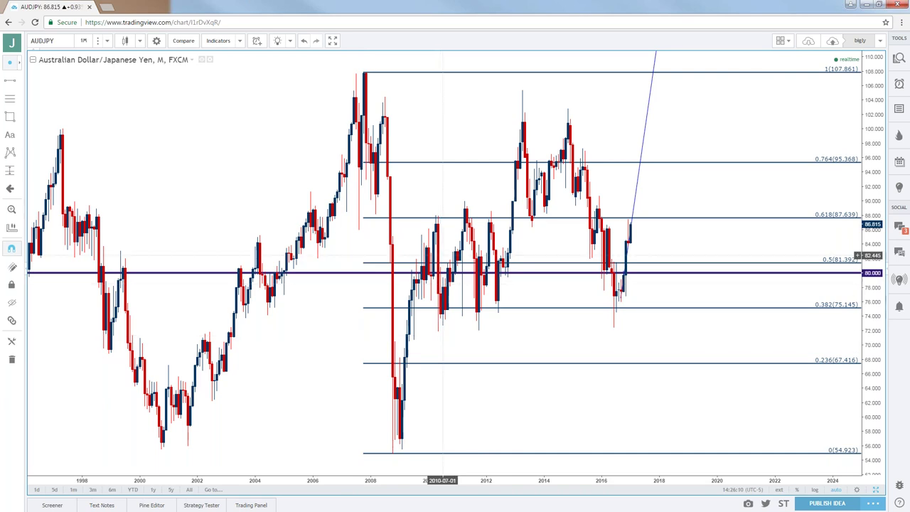
{"action": "left_click", "coordinate": [437, 222]}
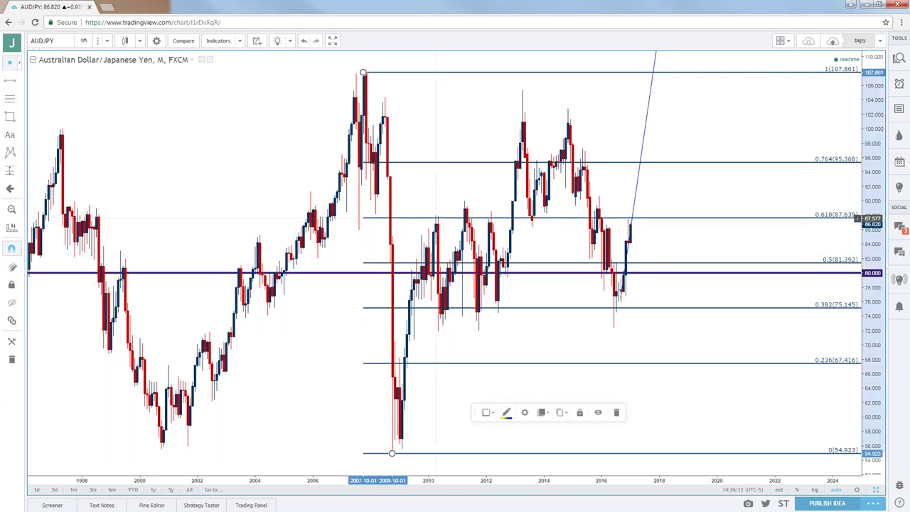
{"action": "left_click", "coordinate": [437, 220]}
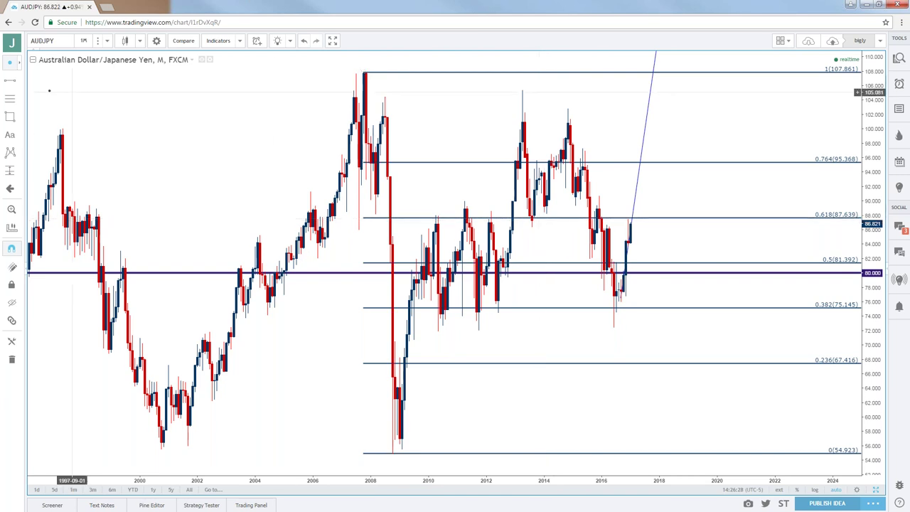
- Add a horizontal line at the recent monthly high, setting its price to 87.577 on the Coordinates tab
{"action": "left_click", "coordinate": [548, 273]}
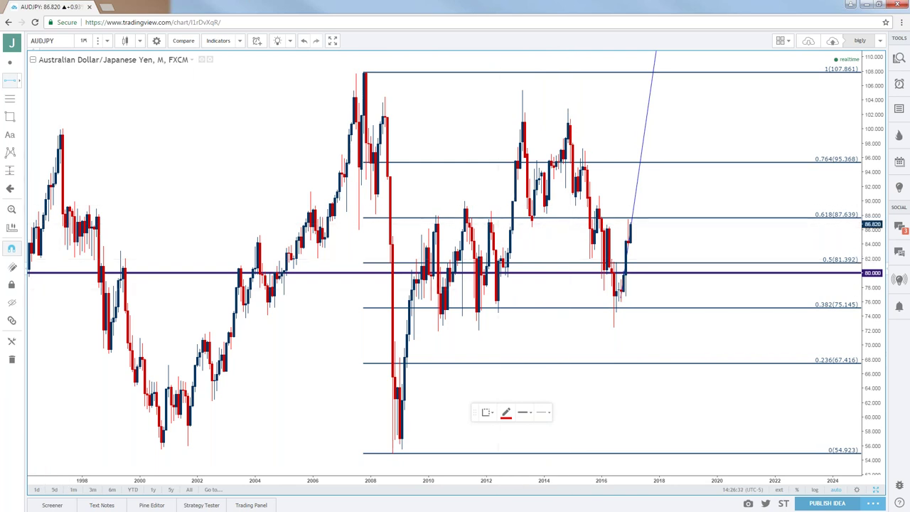
{"action": "left_click", "coordinate": [541, 225]}
{"action": "left_click_drag", "start_coordinate": [542, 227], "coordinate": [427, 225]}
{"action": "double_click", "coordinate": [444, 225]}
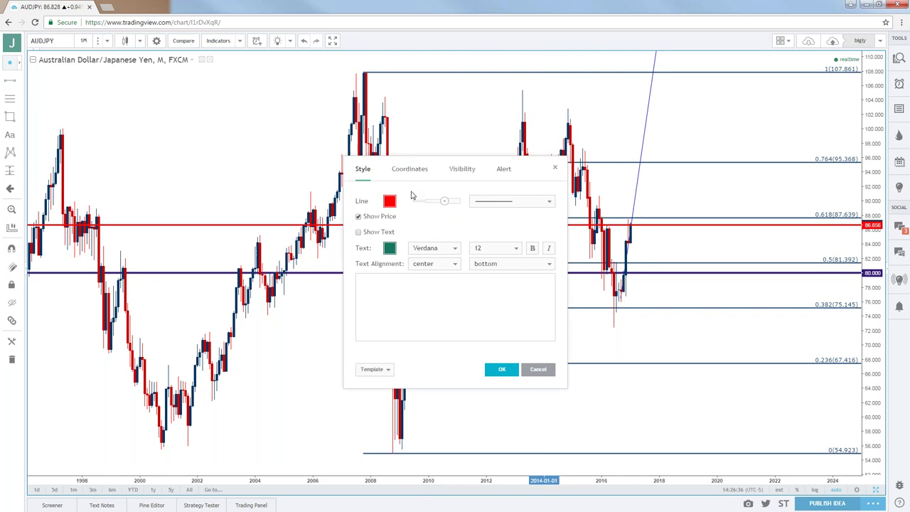
{"action": "left_click", "coordinate": [410, 168]}
{"action": "left_click", "coordinate": [396, 201]}
{"action": "type", "text": "86"}
{"action": "key", "text": "Return"}
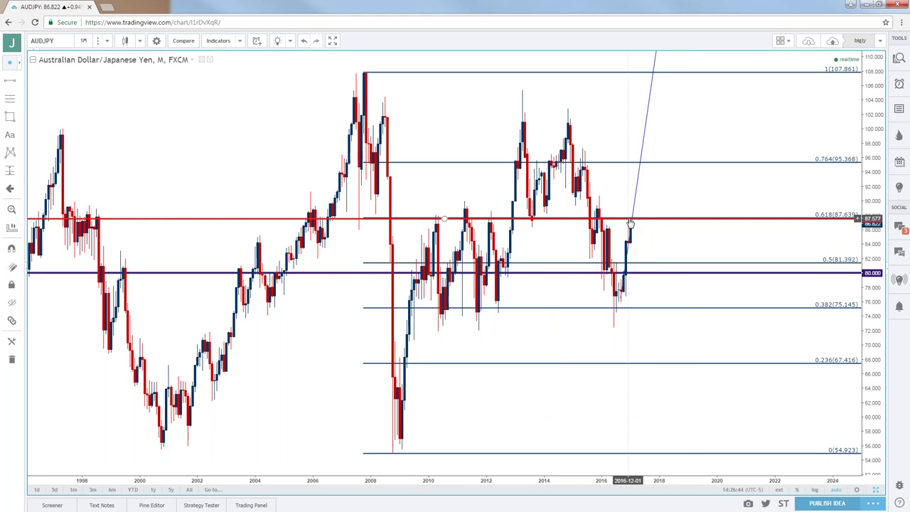
- Switch AUDJPY from monthly to weekly candles, then to 1-day candles
{"action": "left_click", "coordinate": [83, 40]}
{"action": "left_click", "coordinate": [90, 213]}
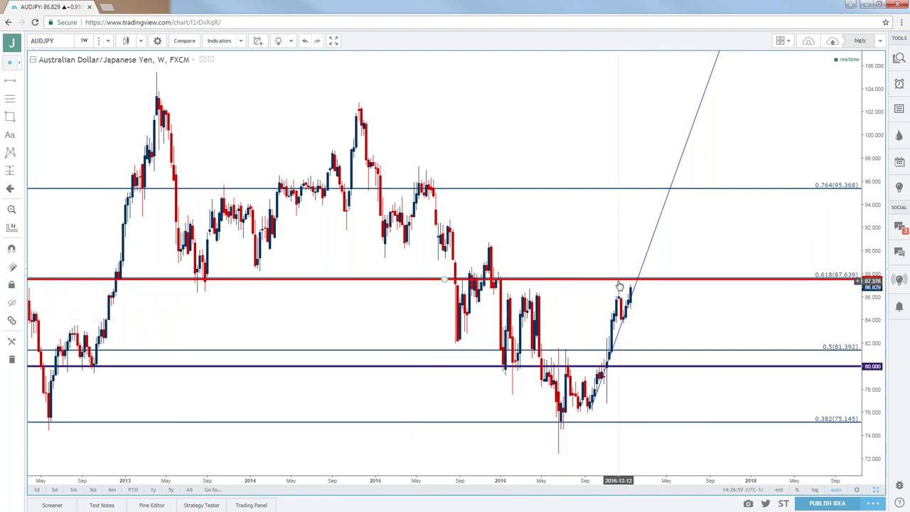
{"action": "left_click", "coordinate": [107, 40]}
{"action": "left_click", "coordinate": [87, 203]}
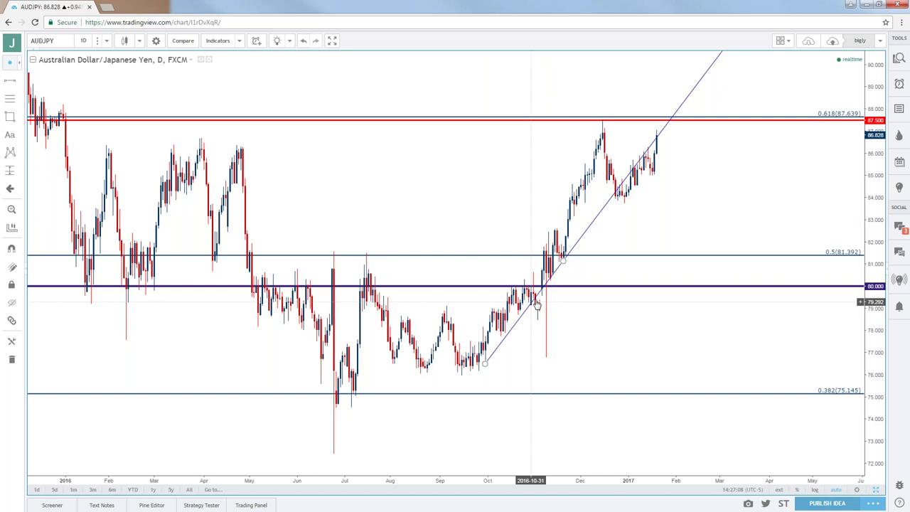
- Extend the rising trend line's upper end past the 87.500 line, then pan to earlier months and zoom out
{"action": "scroll", "coordinate": [547, 281], "scroll_direction": "up", "scroll_amount": 3}
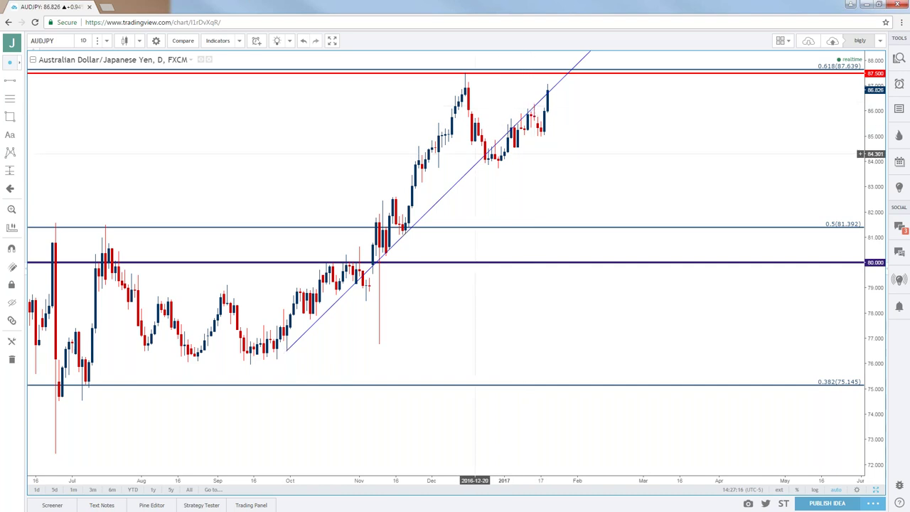
{"action": "left_click_drag", "start_coordinate": [407, 233], "coordinate": [534, 103]}
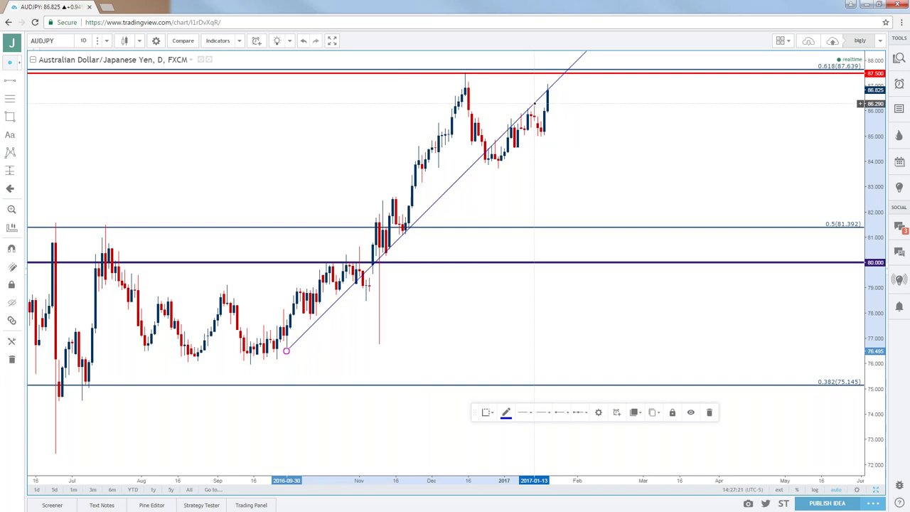
{"action": "left_click", "coordinate": [504, 122]}
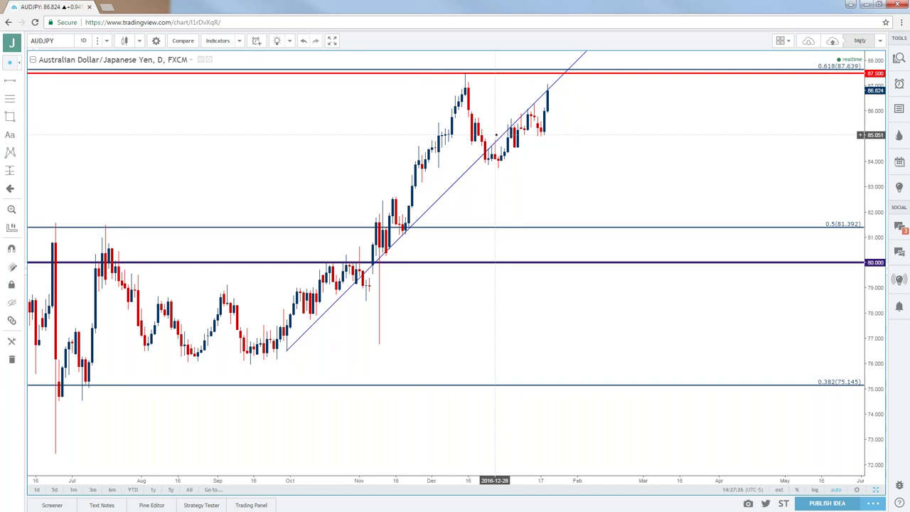
{"action": "left_click_drag", "start_coordinate": [552, 136], "coordinate": [759, 154]}
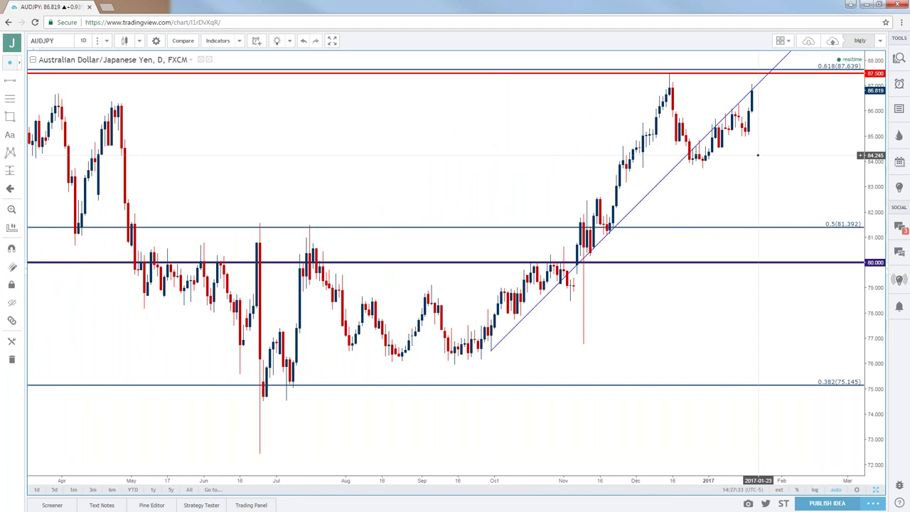
{"action": "scroll", "coordinate": [757, 154], "scroll_direction": "down", "scroll_amount": 2}
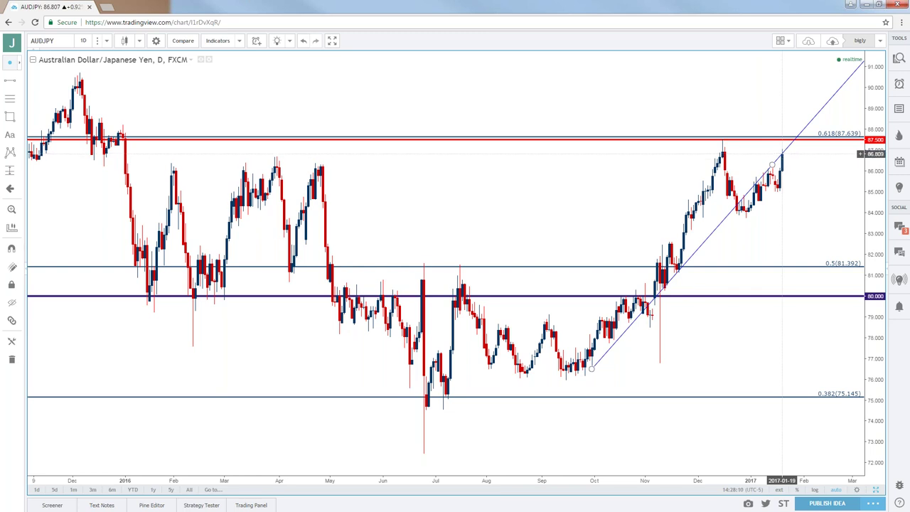
- Switch AUDJPY to 4-hour candles and zoom and pan to show history back to mid-2015
{"action": "left_click", "coordinate": [96, 40]}
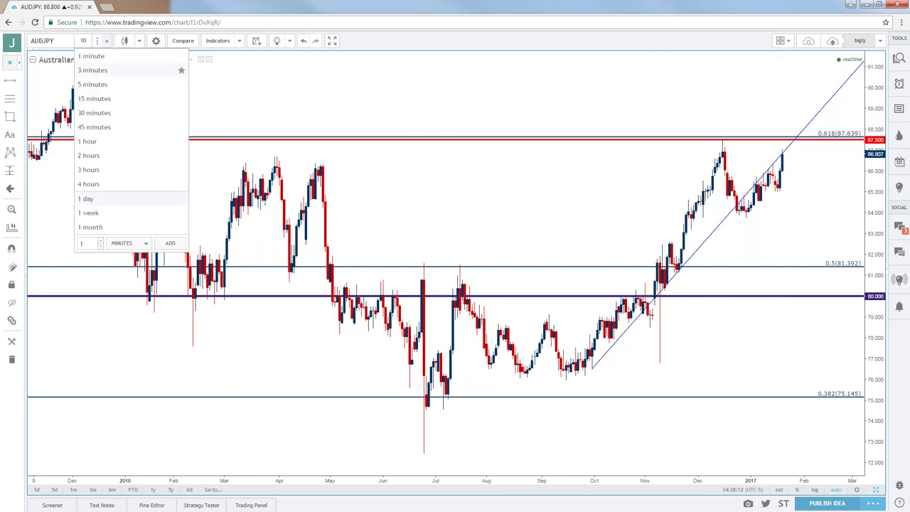
{"action": "left_click", "coordinate": [91, 184]}
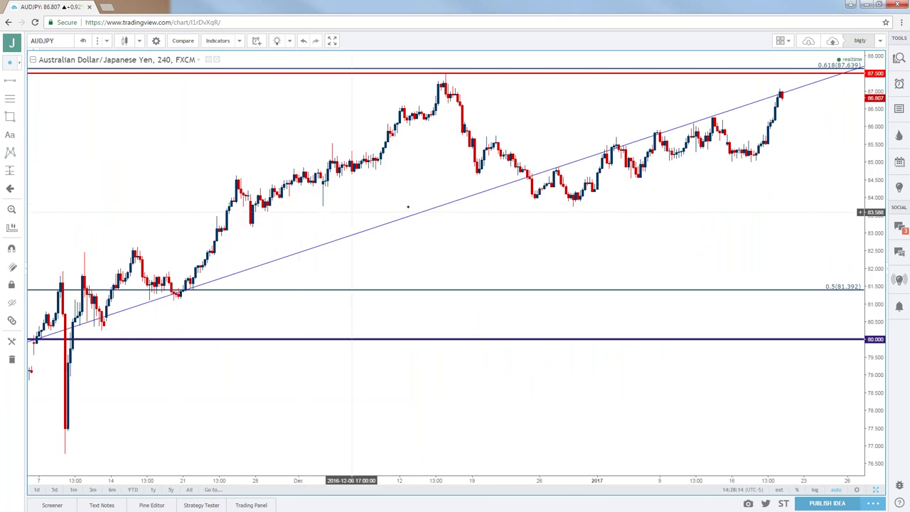
{"action": "scroll", "coordinate": [724, 178], "scroll_direction": "down", "scroll_amount": 2}
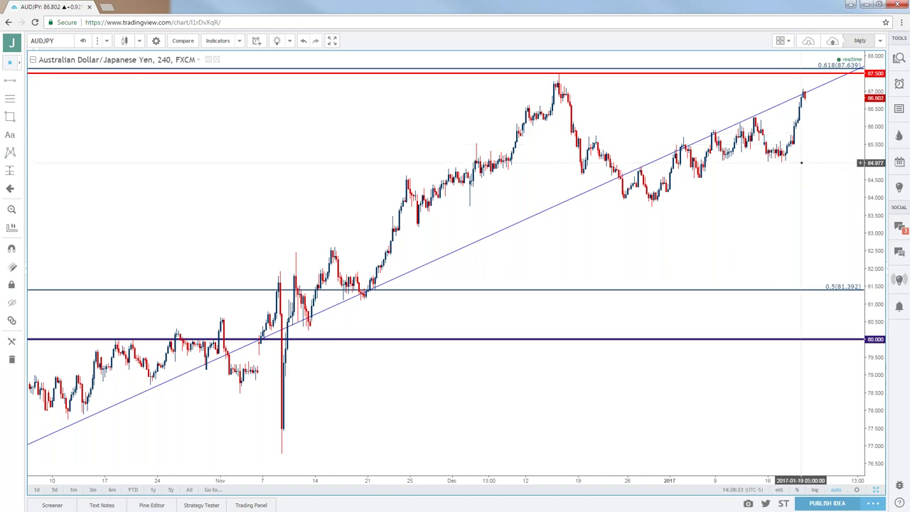
{"action": "scroll", "coordinate": [801, 163], "scroll_direction": "down", "scroll_amount": 2}
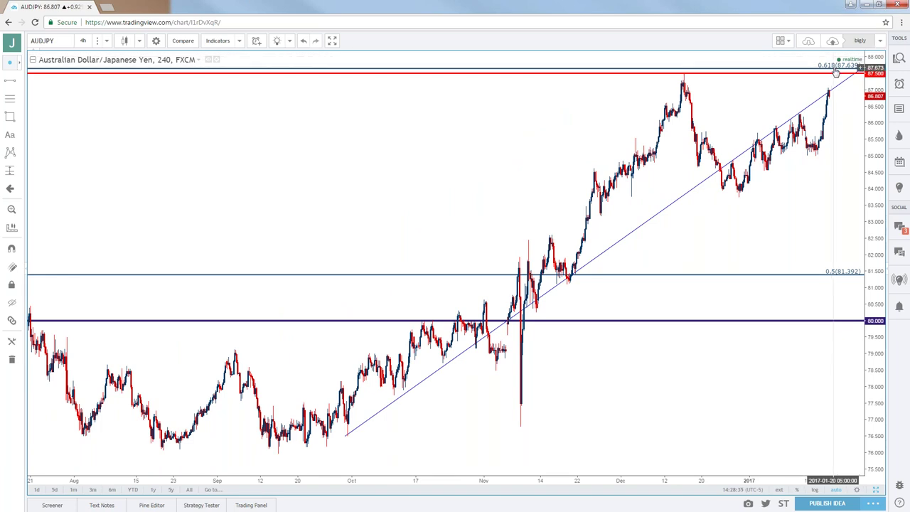
{"action": "scroll", "coordinate": [835, 71], "scroll_direction": "down", "scroll_amount": 6}
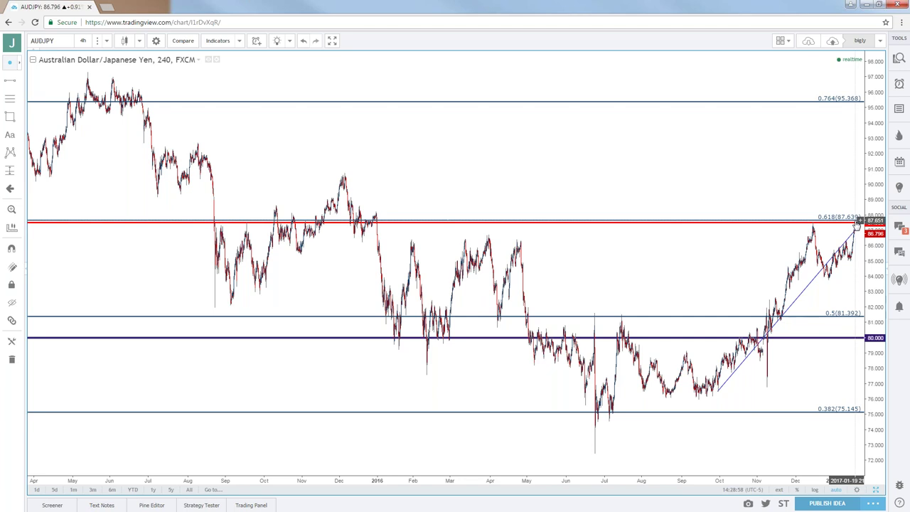
{"action": "scroll", "coordinate": [746, 199], "scroll_direction": "up", "scroll_amount": 1}
{"action": "left_click_drag", "start_coordinate": [694, 200], "coordinate": [619, 189]}
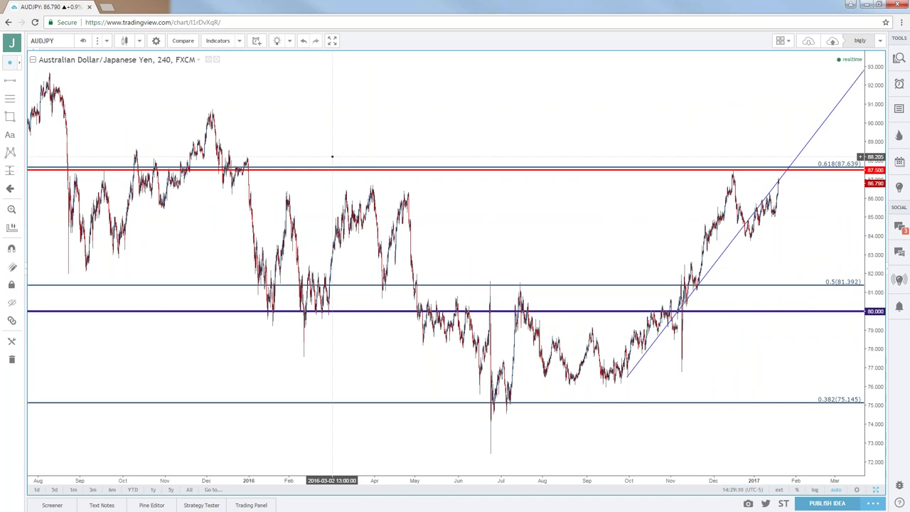
- Load the CADJPY chart from the symbol box
{"action": "left_click", "coordinate": [43, 41]}
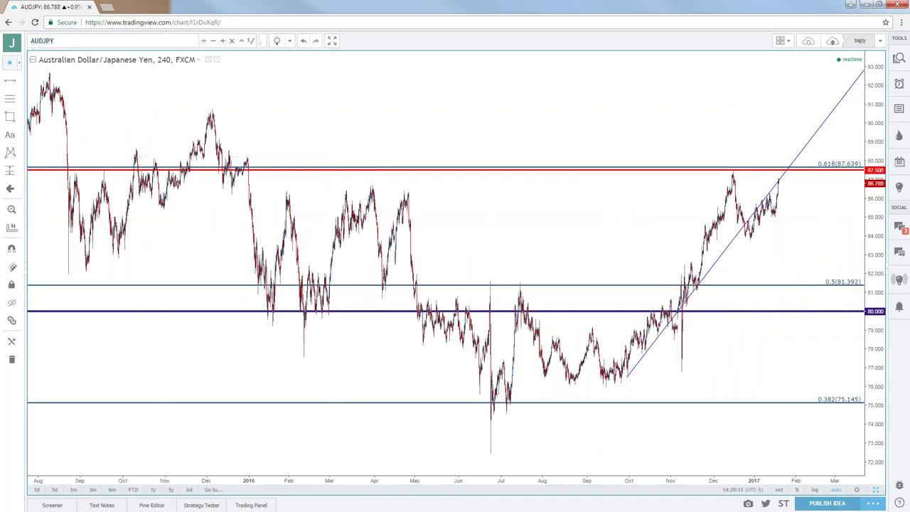
{"action": "type", "text": "CADJPY"}
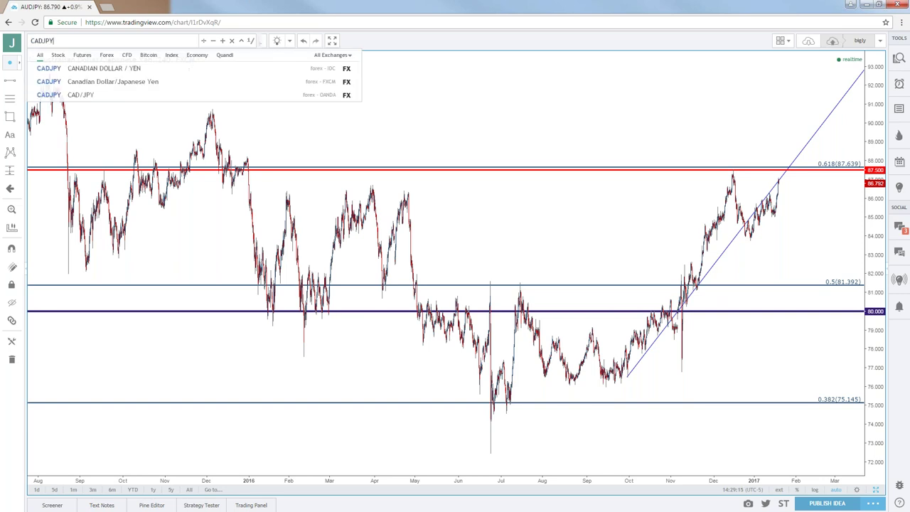
{"action": "key", "text": "Return"}
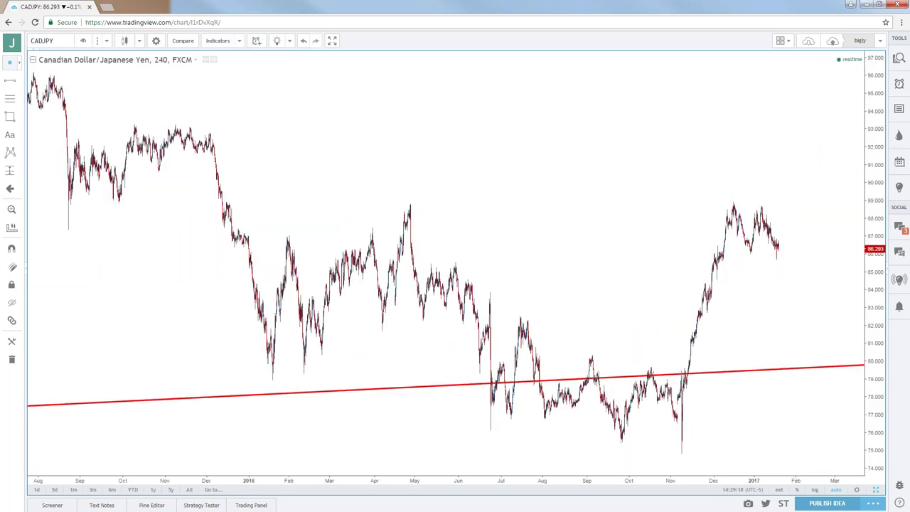
- Switch CADJPY to 1-day candles and zoom in on the rising red support line
{"action": "left_click", "coordinate": [83, 40]}
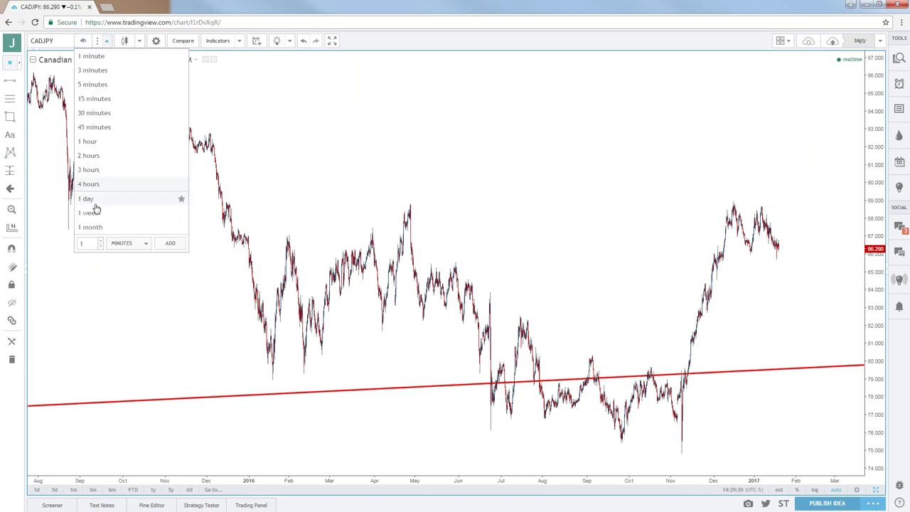
{"action": "left_click", "coordinate": [95, 202]}
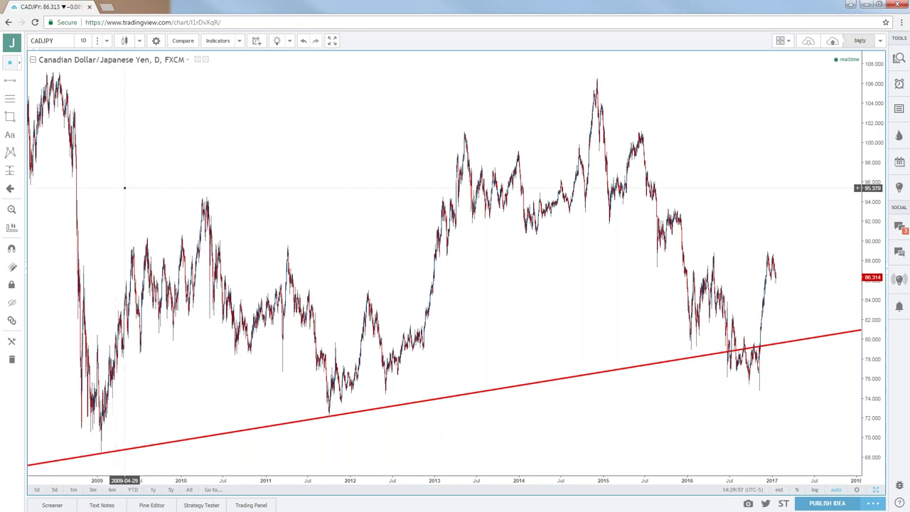
{"action": "scroll", "coordinate": [125, 188], "scroll_direction": "up", "scroll_amount": 10}
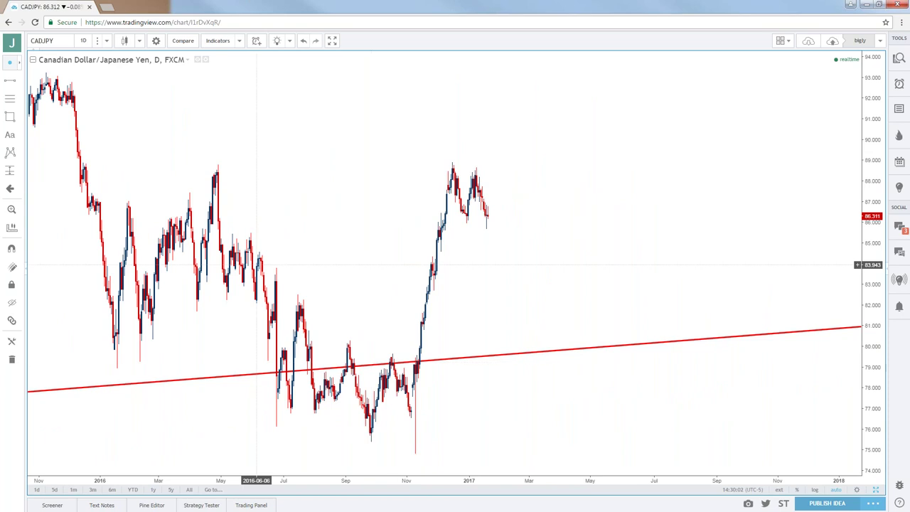
{"action": "left_click", "coordinate": [42, 41]}
- Load USDCAD and zoom in and out to inspect its rising channels and 38.20% Fibonacci level
{"action": "type", "text": "USDCAD"}
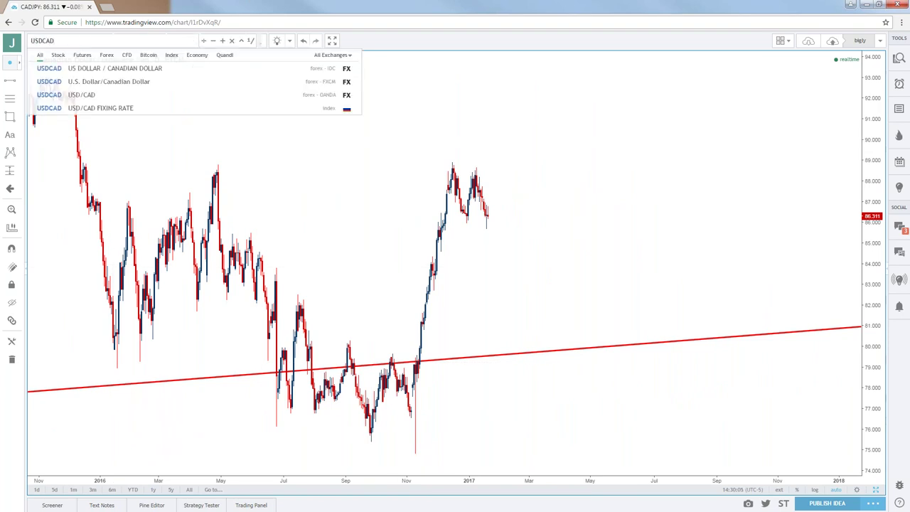
{"action": "key", "text": "Return"}
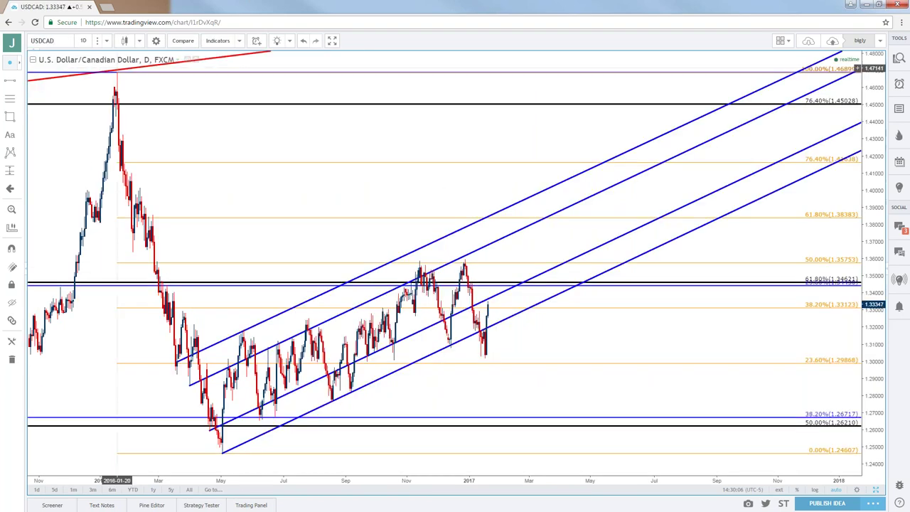
{"action": "scroll", "coordinate": [720, 368], "scroll_direction": "up", "scroll_amount": 3}
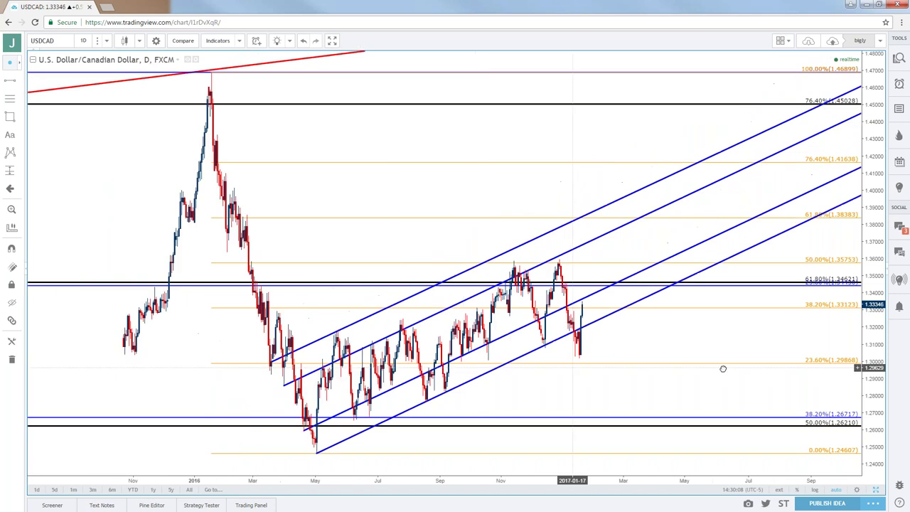
{"action": "scroll", "coordinate": [589, 375], "scroll_direction": "up", "scroll_amount": 2}
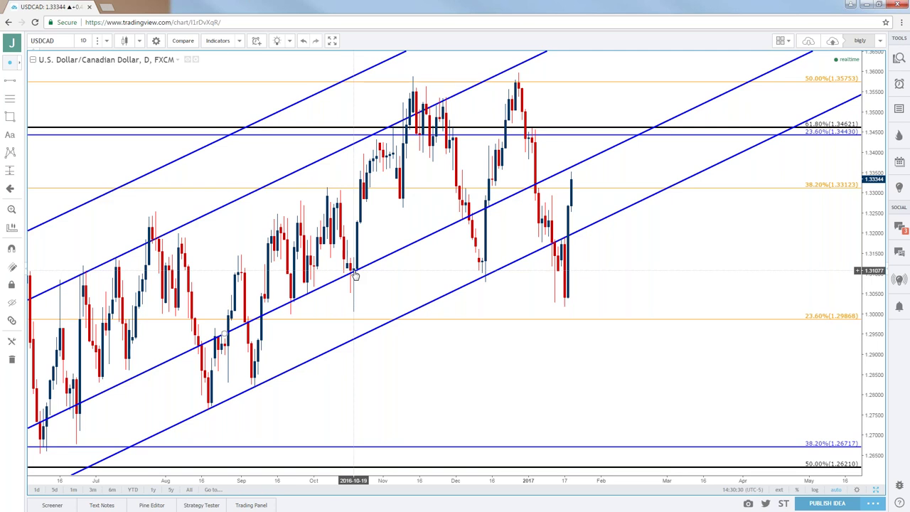
{"action": "scroll", "coordinate": [355, 275], "scroll_direction": "down", "scroll_amount": 5}
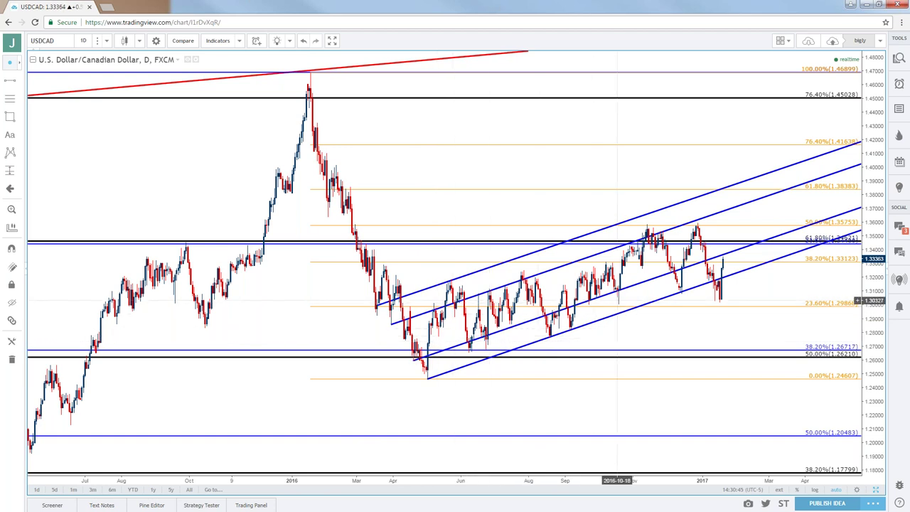
{"action": "scroll", "coordinate": [594, 296], "scroll_direction": "up", "scroll_amount": 3}
{"action": "scroll", "coordinate": [594, 296], "scroll_direction": "up", "scroll_amount": 1}
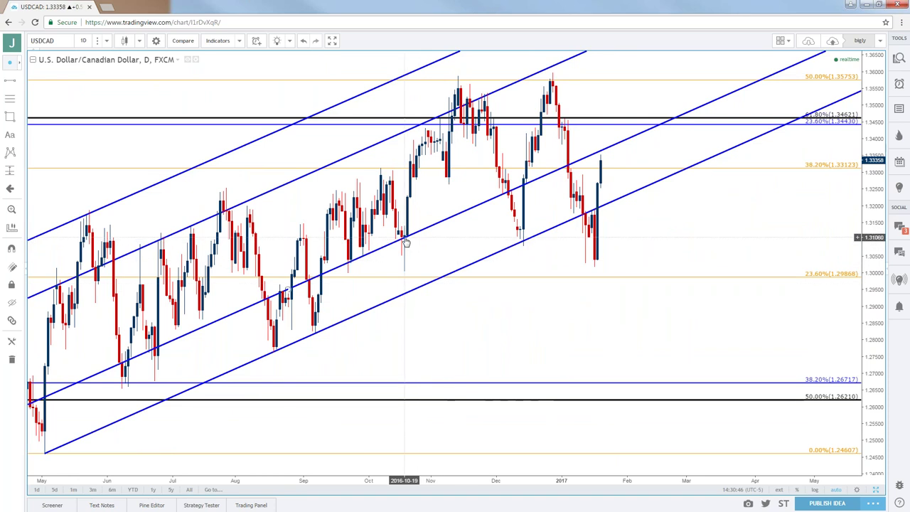
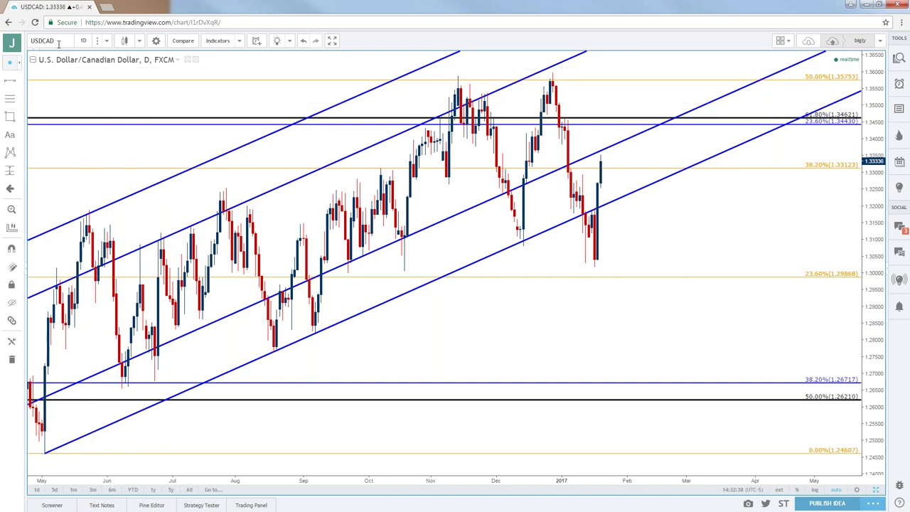
- Zoom the USDCAD daily chart out to show its history back to early 2015
{"action": "left_click", "coordinate": [58, 43]}
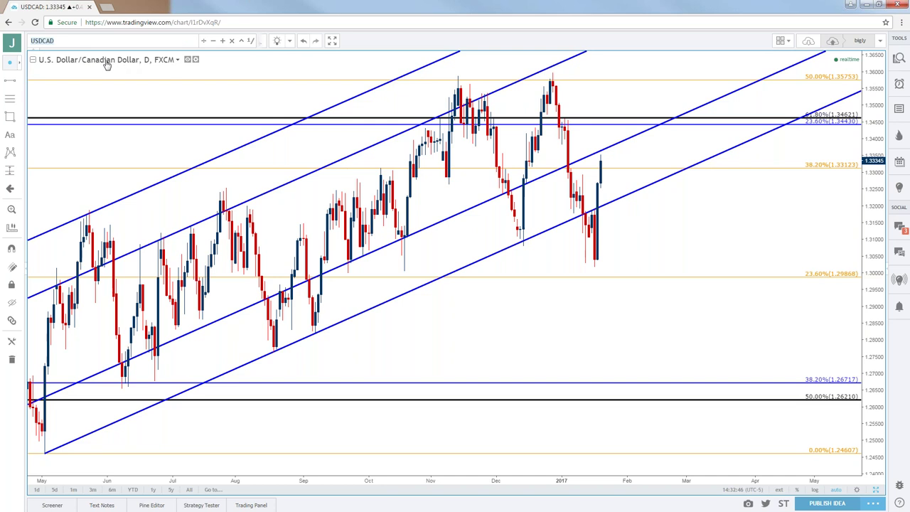
{"action": "left_click_drag", "start_coordinate": [117, 480], "coordinate": [363, 480]}
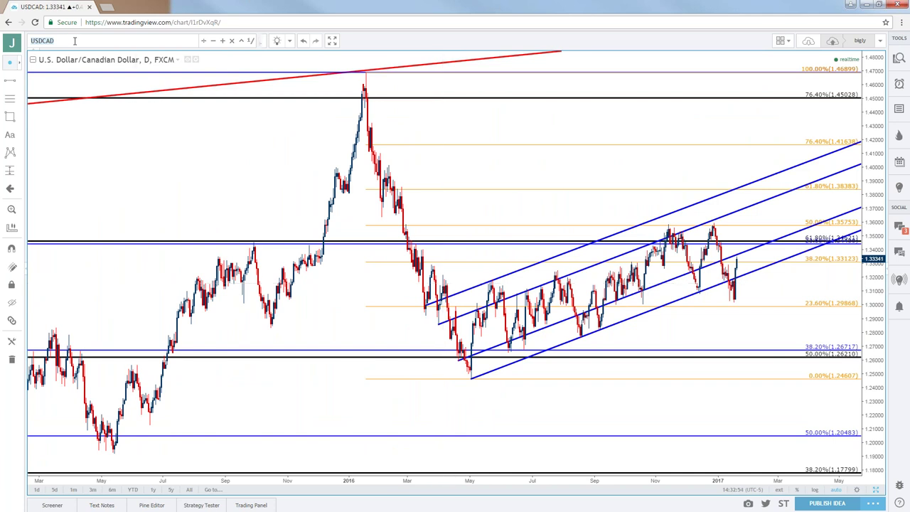
- Load the CADJPY daily chart and zoom in on its recent candles
{"action": "type", "text": "CADJPY"}
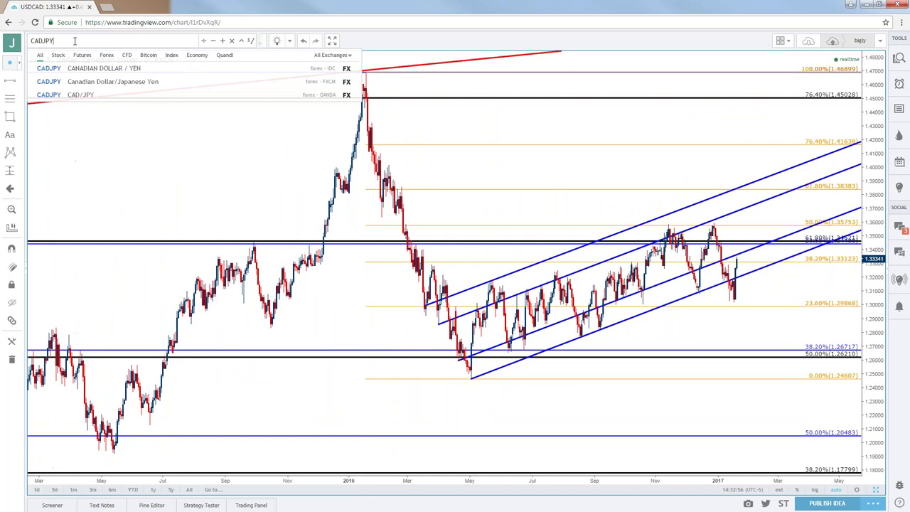
{"action": "key", "text": "Return"}
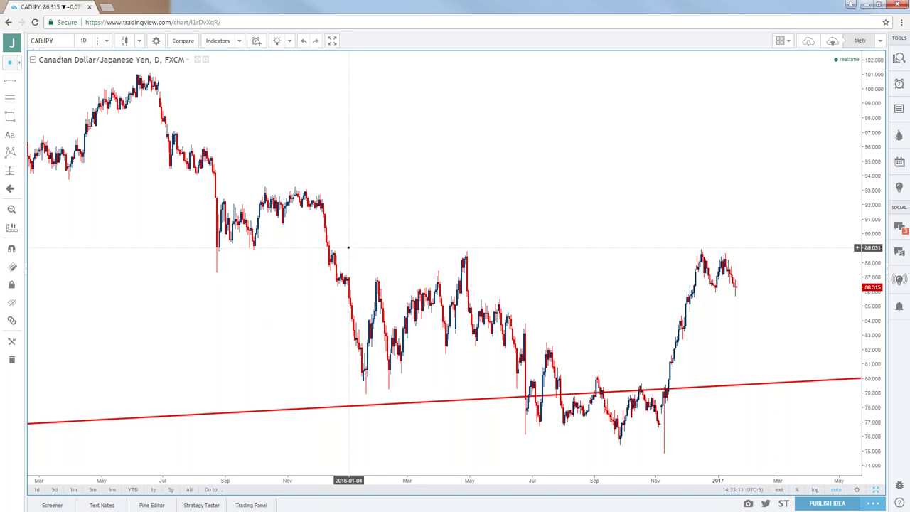
{"action": "scroll", "coordinate": [348, 248], "scroll_direction": "up", "scroll_amount": 4}
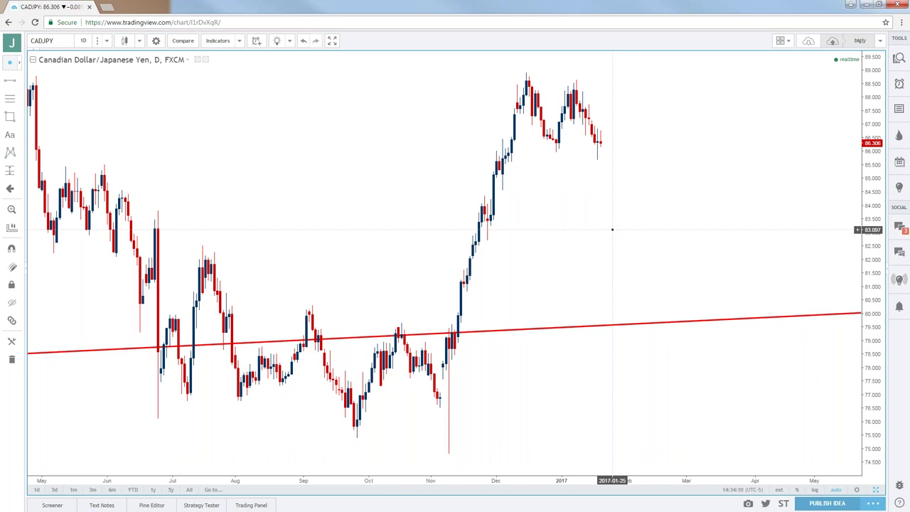
- Switch CADJPY to 4-hour candles and mark a horizontal level at 85.937
{"action": "left_click", "coordinate": [83, 40]}
{"action": "left_click", "coordinate": [100, 184]}
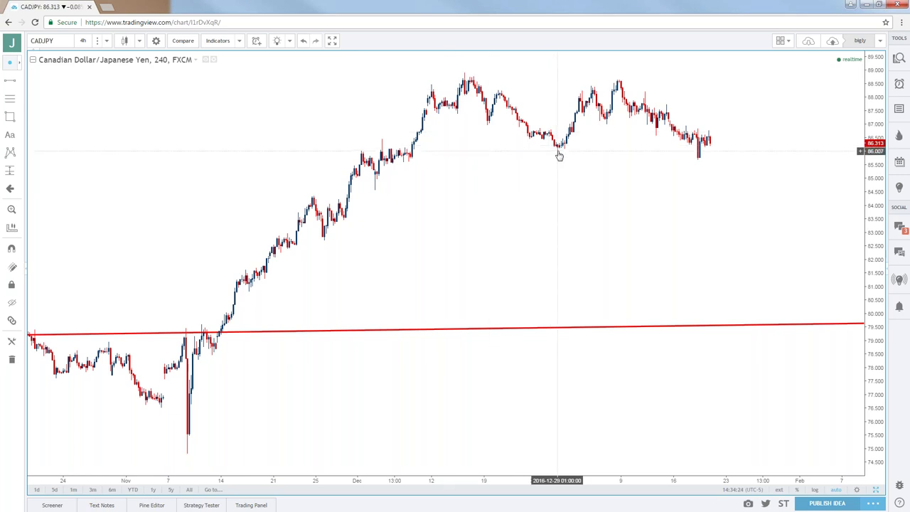
{"action": "left_click", "coordinate": [10, 79]}
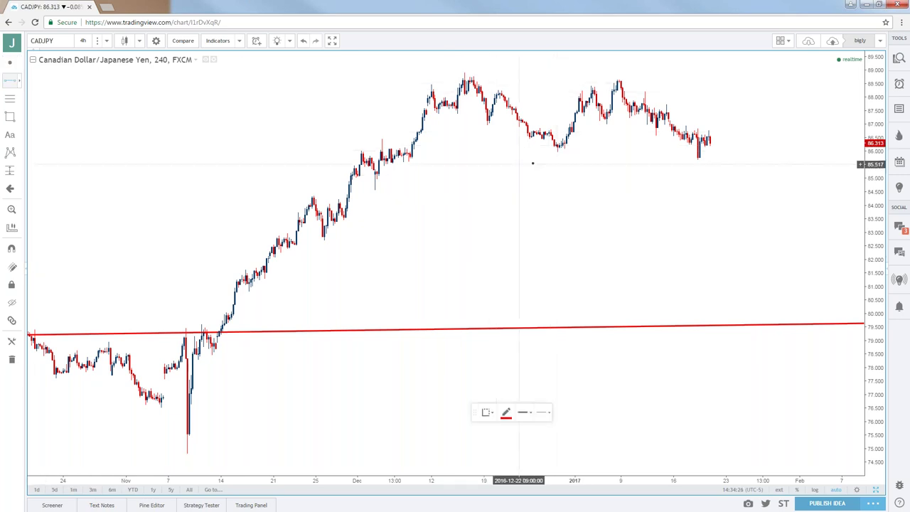
{"action": "left_click", "coordinate": [556, 152]}
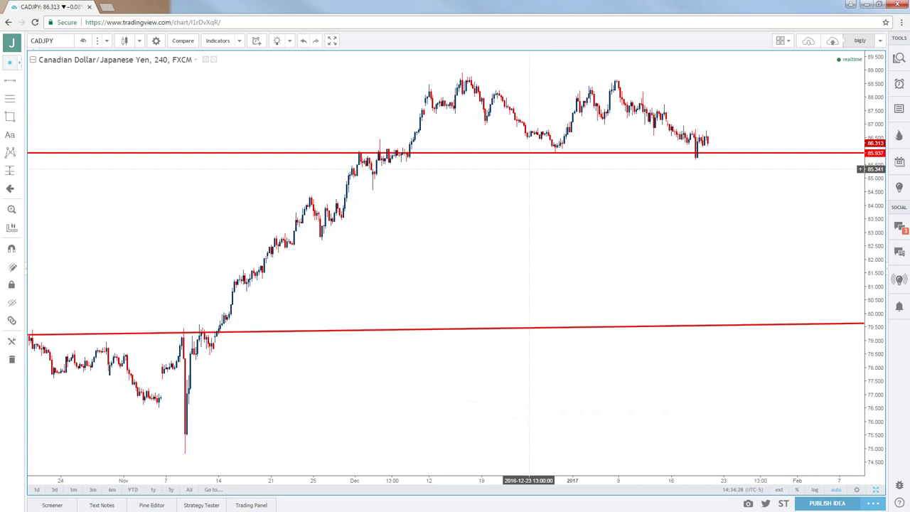
- Add a resistance line at 88.900 and box the January peak just below it
{"action": "left_click", "coordinate": [10, 80]}
{"action": "left_click", "coordinate": [460, 74]}
{"action": "left_click", "coordinate": [10, 117]}
{"action": "left_click_drag", "start_coordinate": [628, 75], "coordinate": [607, 85]}
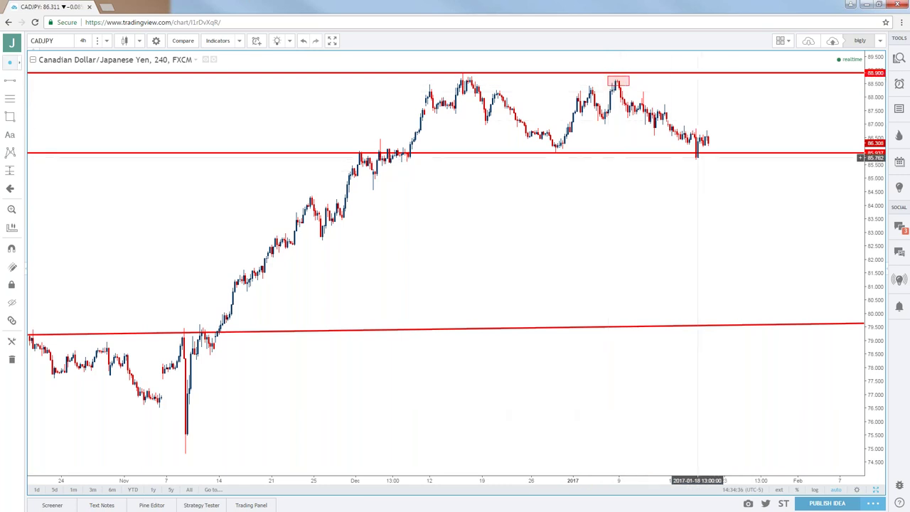
- Box the January 18–19 low wick at 85.937 and change the chart to 1-hour candles
{"action": "left_click", "coordinate": [10, 116]}
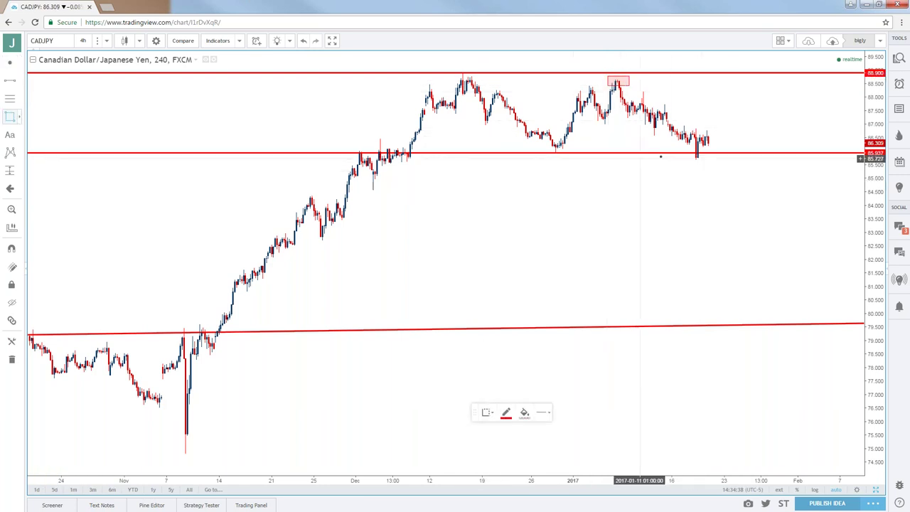
{"action": "left_click_drag", "start_coordinate": [706, 151], "coordinate": [688, 162]}
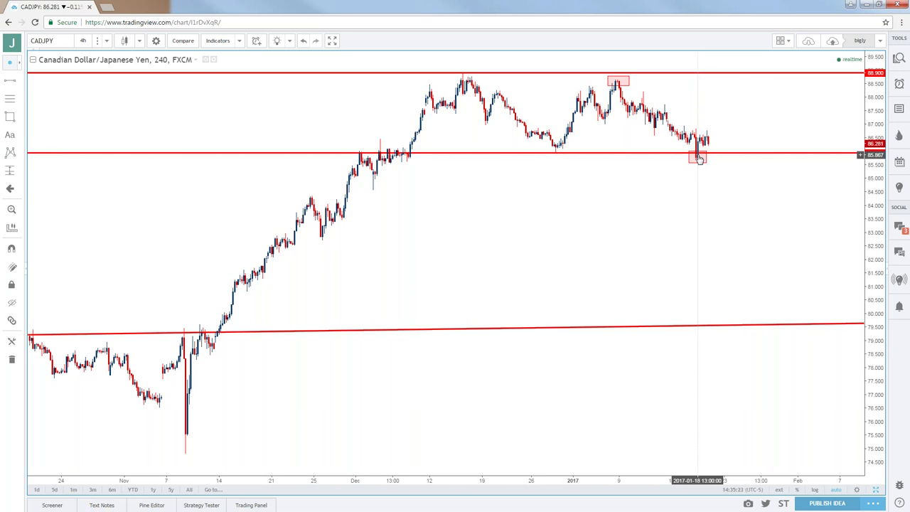
{"action": "left_click", "coordinate": [82, 40]}
{"action": "left_click", "coordinate": [121, 142]}
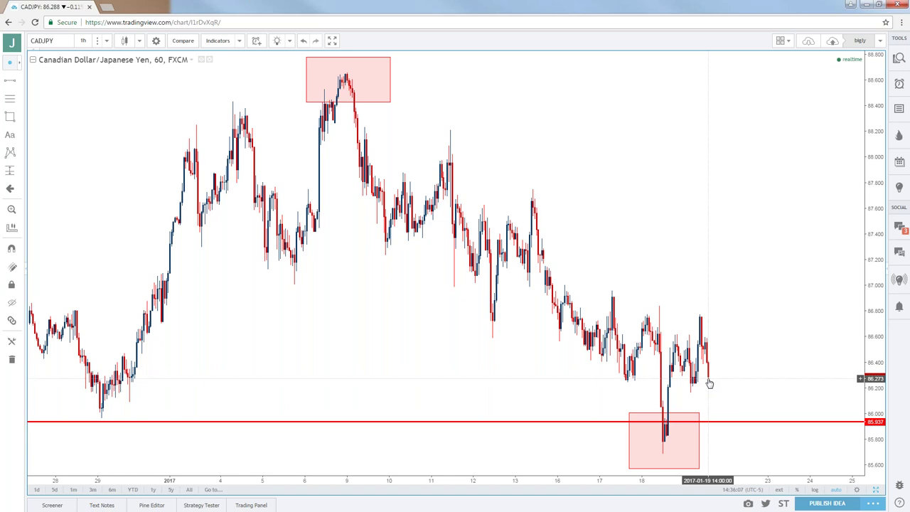
- Pan back to December price action and place a horizontal support line at 85.682
{"action": "scroll", "coordinate": [709, 384], "scroll_direction": "down", "scroll_amount": 5}
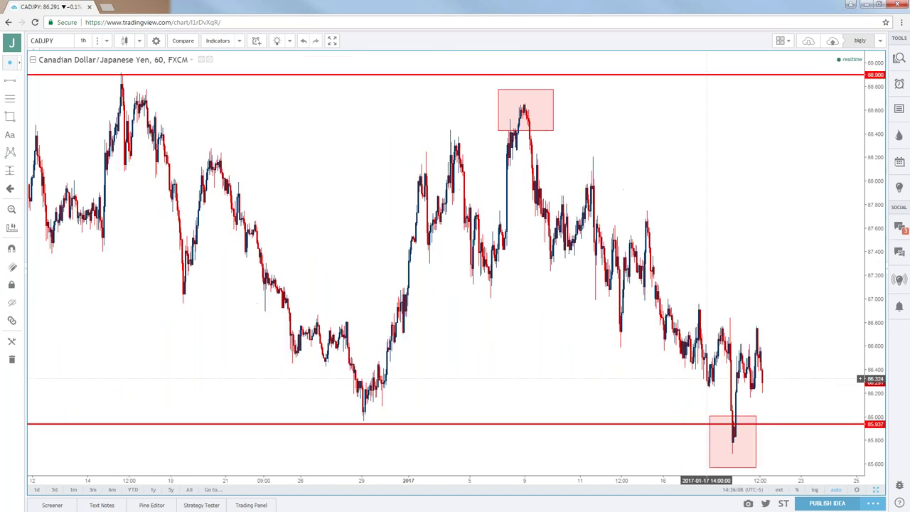
{"action": "scroll", "coordinate": [640, 384], "scroll_direction": "down", "scroll_amount": 2}
{"action": "left_click_drag", "start_coordinate": [680, 360], "coordinate": [609, 359]}
{"action": "left_click", "coordinate": [12, 79]}
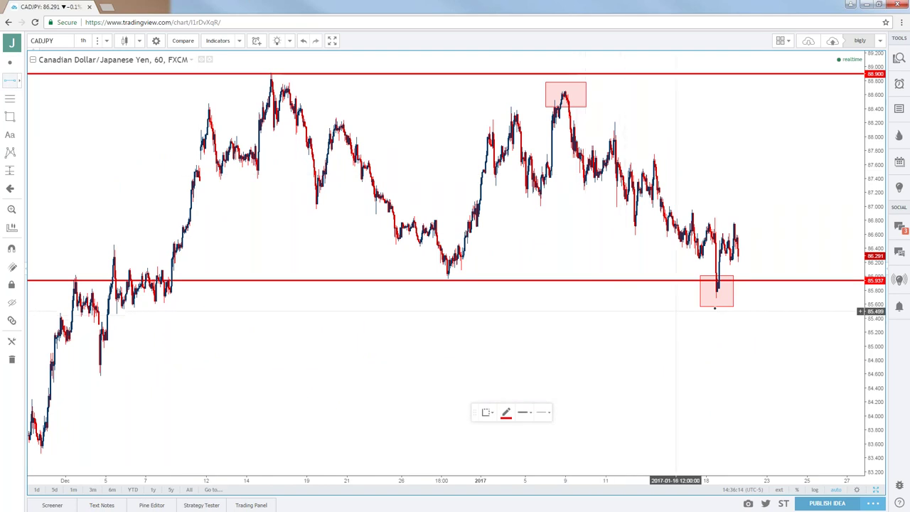
{"action": "left_click", "coordinate": [722, 299]}
{"action": "left_click", "coordinate": [758, 325]}
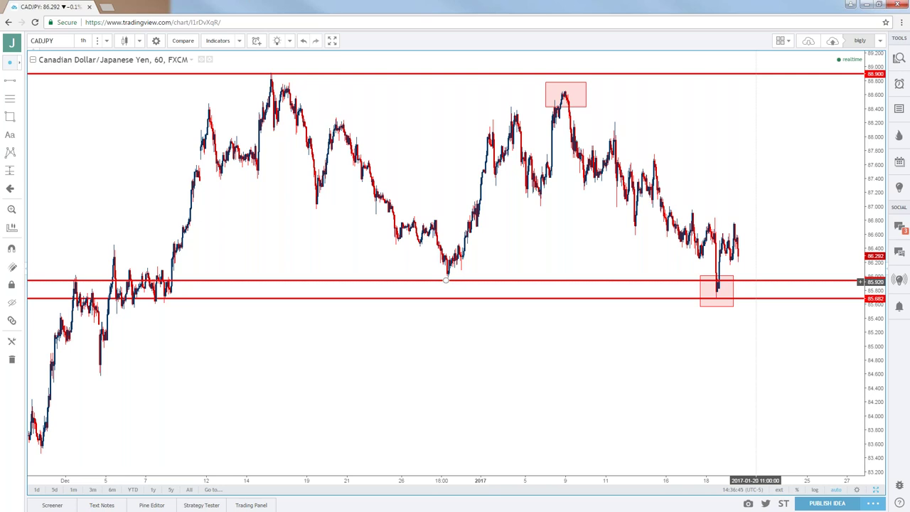
{"action": "scroll", "coordinate": [751, 285], "scroll_direction": "up", "scroll_amount": 3}
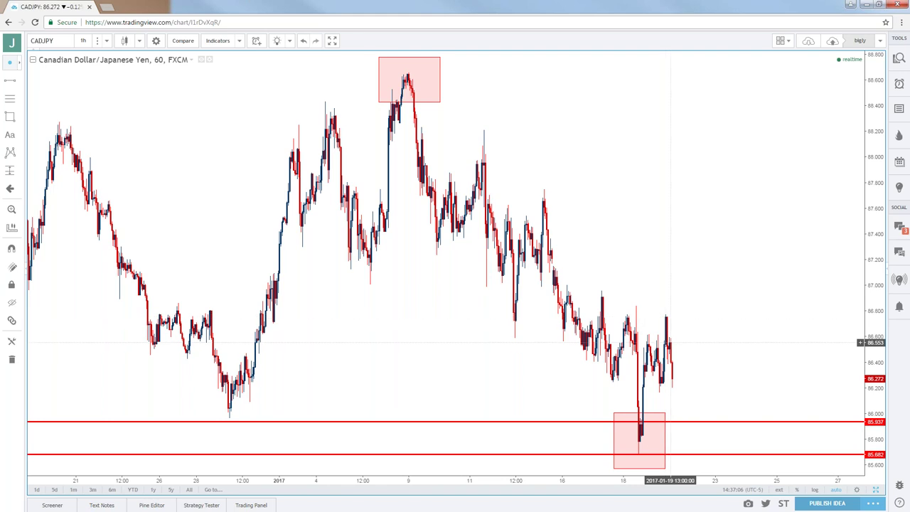
{"action": "scroll", "coordinate": [671, 344], "scroll_direction": "down", "scroll_amount": 2}
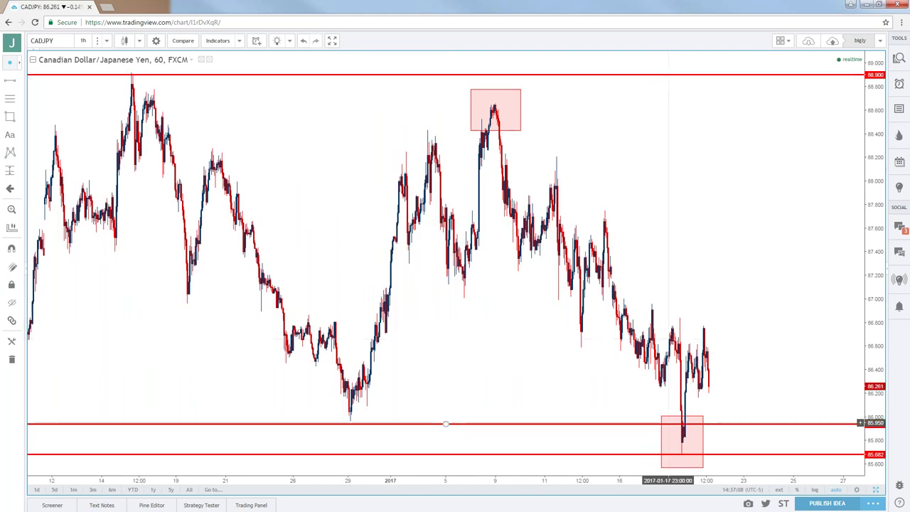
{"action": "scroll", "coordinate": [714, 431], "scroll_direction": "down", "scroll_amount": 3}
{"action": "scroll", "coordinate": [714, 431], "scroll_direction": "down", "scroll_amount": 1}
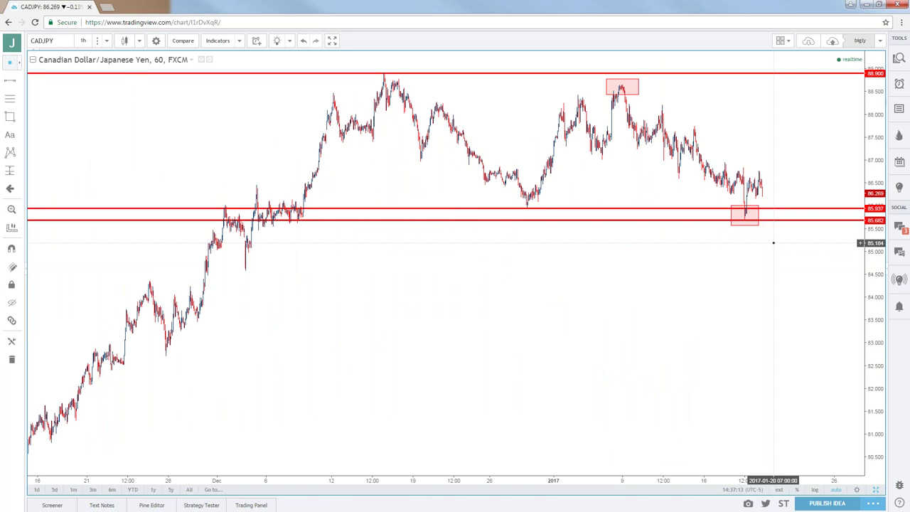
{"action": "scroll", "coordinate": [771, 243], "scroll_direction": "up", "scroll_amount": 3}
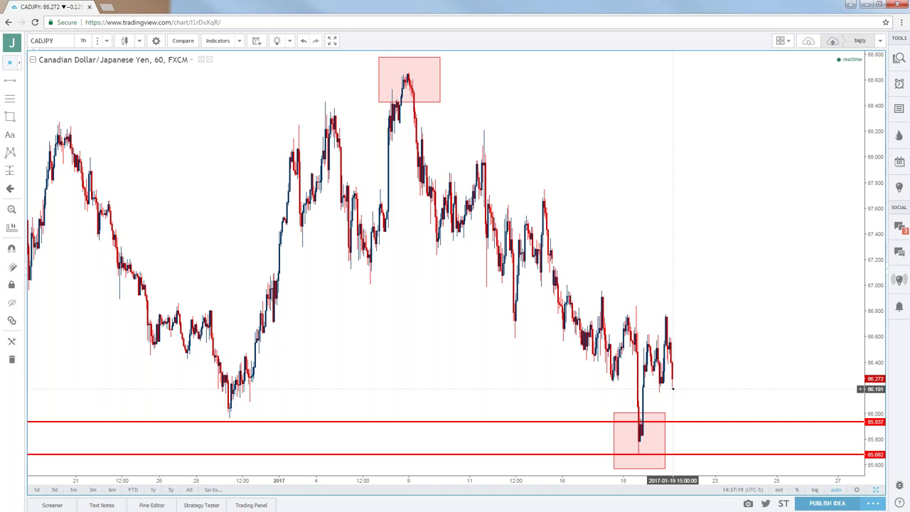
- Draw a box over the recent high near 86.7–87.0, extending it into future dates
{"action": "left_click", "coordinate": [10, 116]}
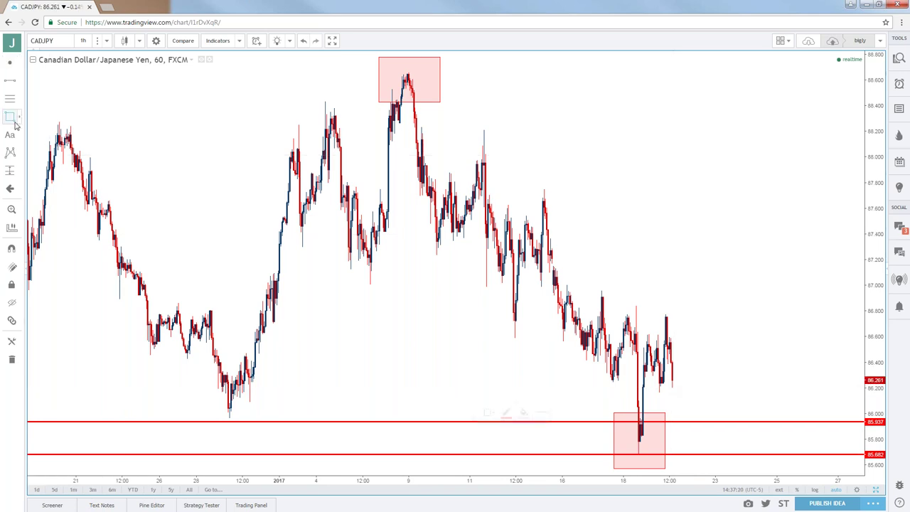
{"action": "mouse_move", "coordinate": [621, 319]}
{"action": "left_mouse_down"}
{"action": "mouse_move", "coordinate": [681, 304]}
{"action": "mouse_move", "coordinate": [786, 306]}
{"action": "left_mouse_up"}
{"action": "left_click", "coordinate": [746, 295]}
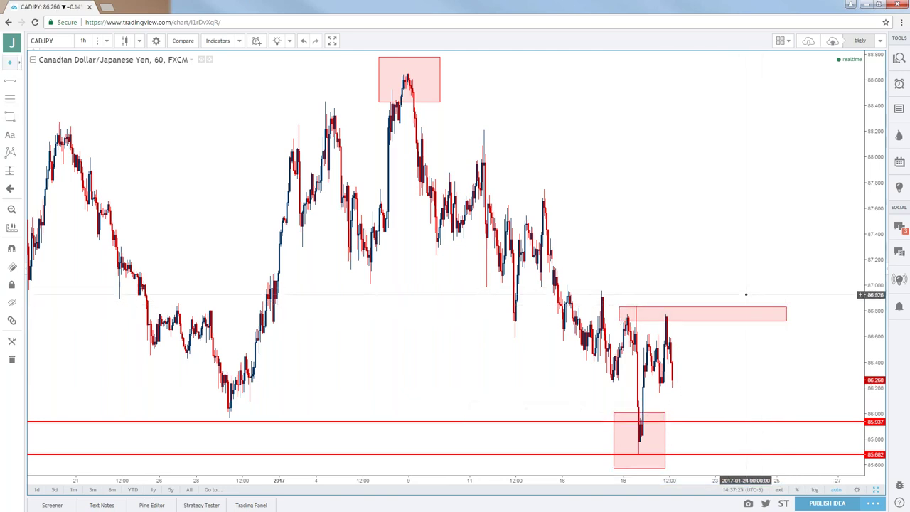
{"action": "left_click", "coordinate": [618, 306]}
{"action": "left_click_drag", "start_coordinate": [618, 307], "coordinate": [616, 288]}
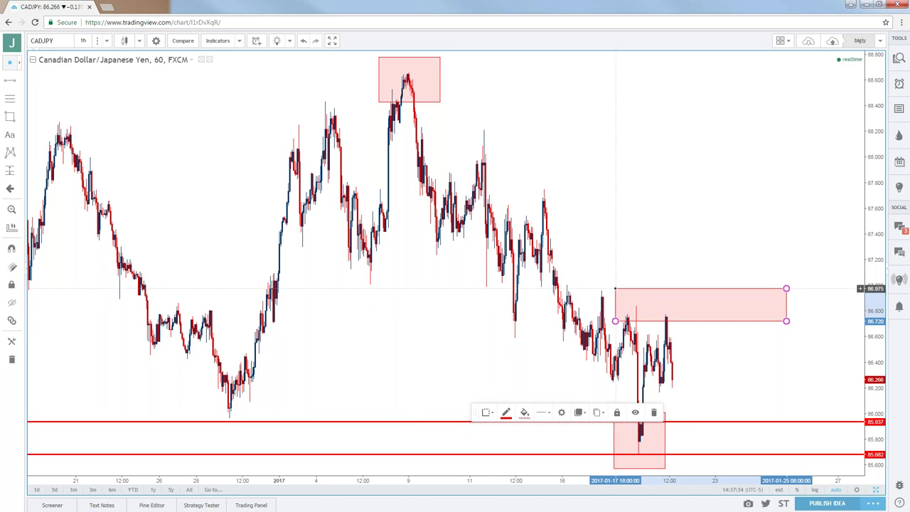
{"action": "left_click", "coordinate": [625, 285]}
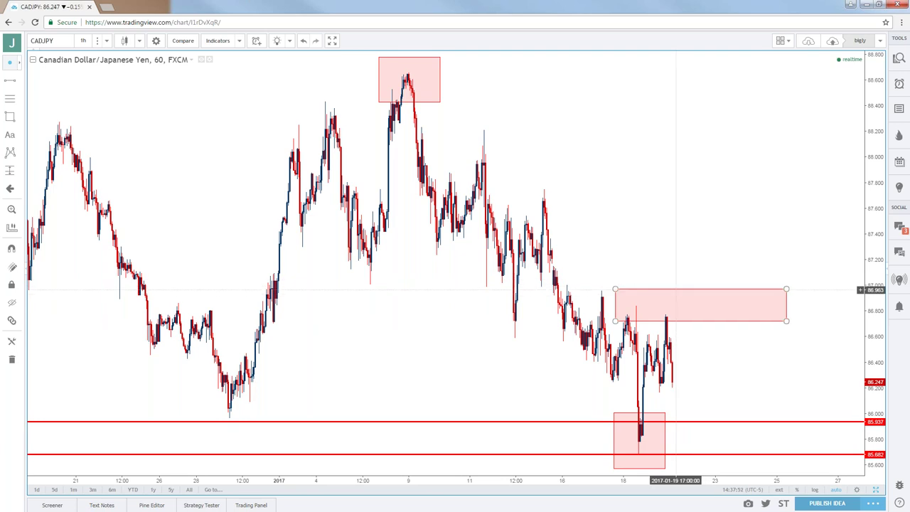
- Drag the DailyFX GBP/JPY article window over the CADJPY chart
{"action": "right_click", "coordinate": [703, 368]}
{"action": "left_click", "coordinate": [695, 361]}
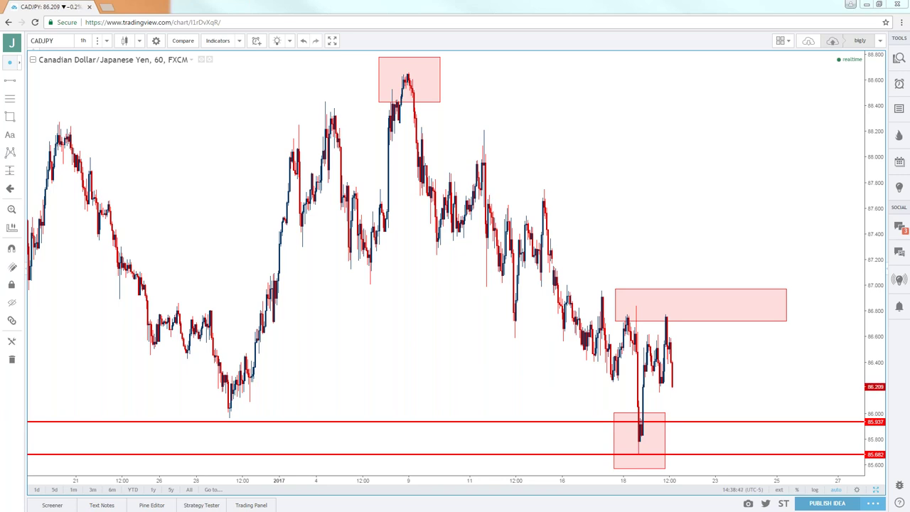
{"action": "left_click_drag", "start_coordinate": [7, 53], "coordinate": [535, 55]}
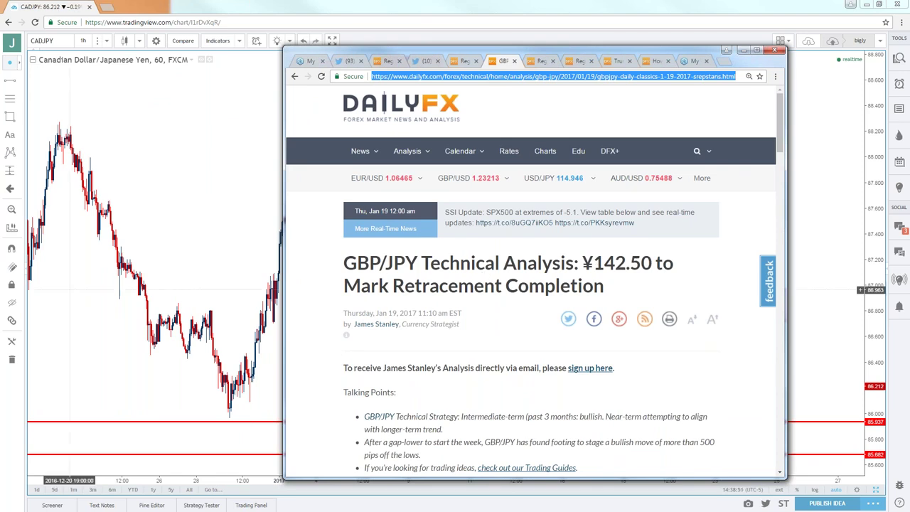
- Open the analyst's e-mail sign-up form in DailyFX and move its window off the chart
{"action": "left_click", "coordinate": [474, 360]}
{"action": "scroll", "coordinate": [476, 363], "scroll_direction": "down", "scroll_amount": 2}
{"action": "left_click", "coordinate": [575, 274]}
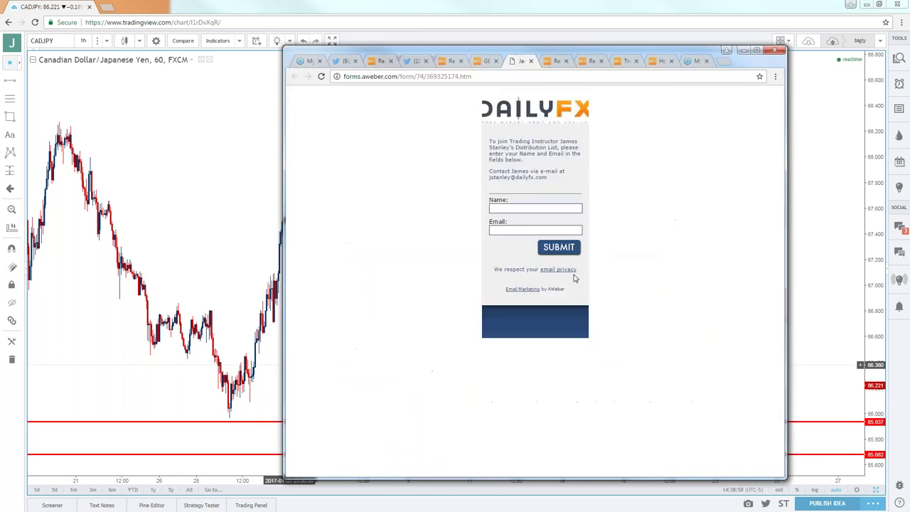
{"action": "key", "text": "alt+Tab"}
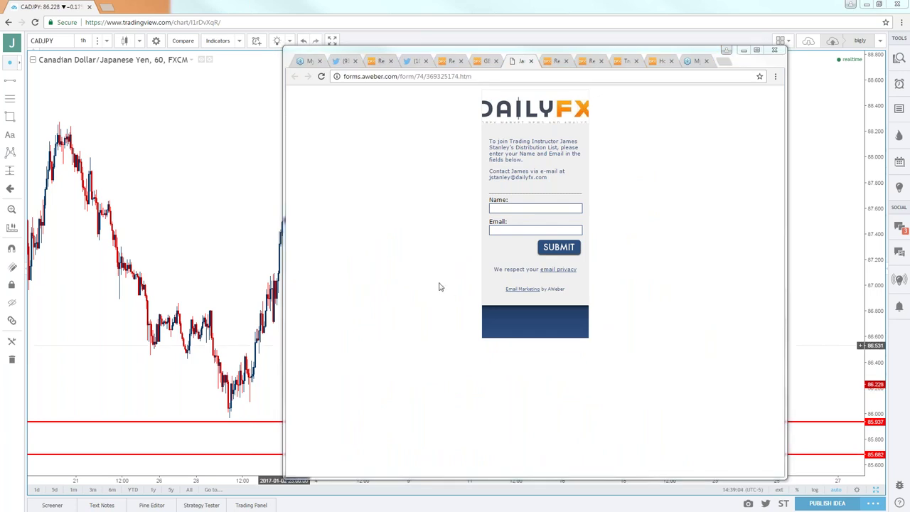
{"action": "left_click_drag", "start_coordinate": [478, 54], "coordinate": [0, 128]}
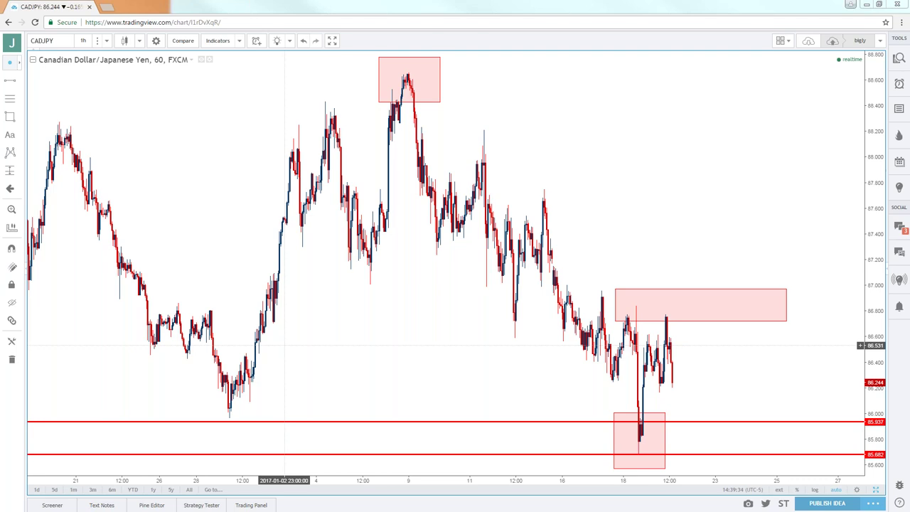
{"action": "left_click", "coordinate": [65, 41]}
- Load AUDUSD on daily candles and expand the annotated chart pane to full size
{"action": "type", "text": "AUDUS"}
{"action": "key", "text": "Return"}
{"action": "left_click", "coordinate": [83, 40]}
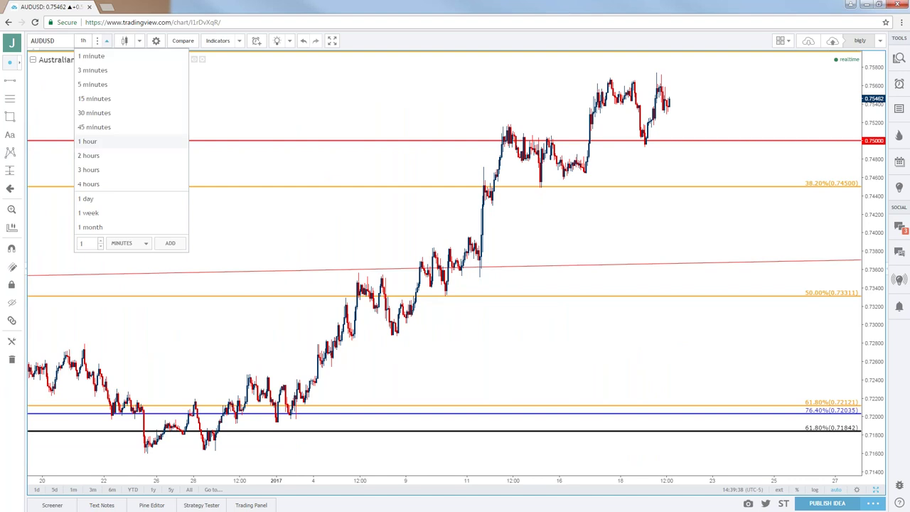
{"action": "left_click", "coordinate": [104, 198]}
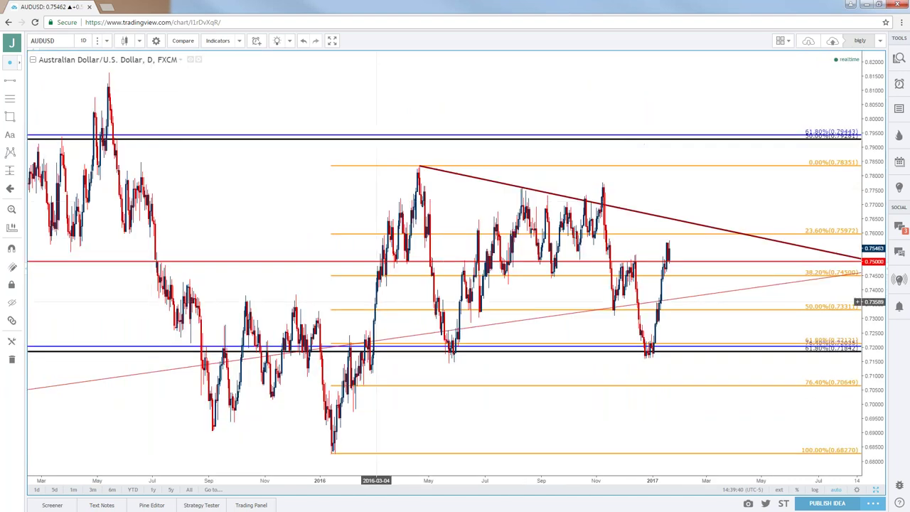
{"action": "left_click", "coordinate": [876, 489]}
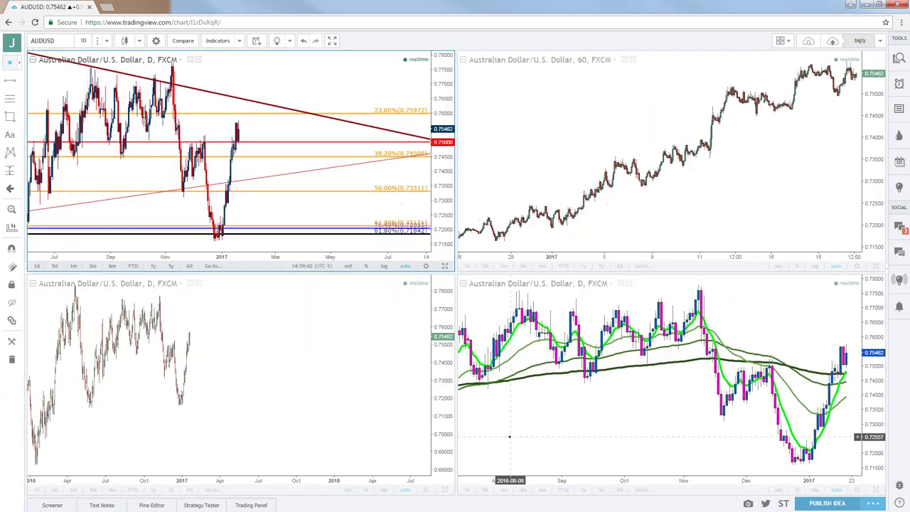
{"action": "left_click", "coordinate": [444, 265]}
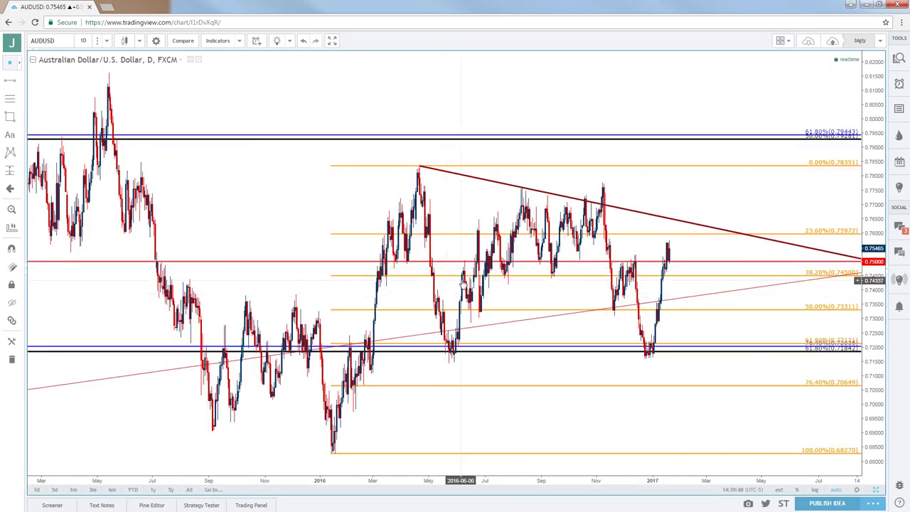
- Switch the annotated AUDUSD chart to monthly candles
{"action": "left_click", "coordinate": [83, 41]}
{"action": "left_click", "coordinate": [100, 227]}
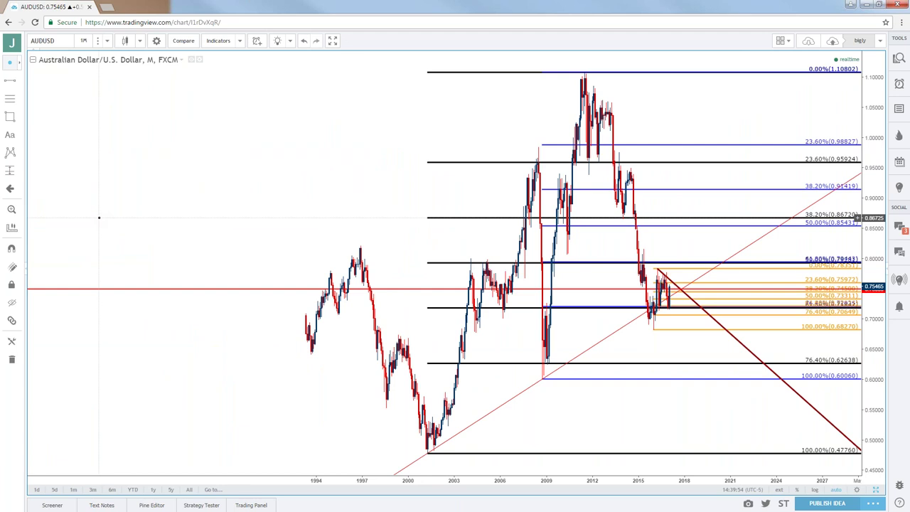
{"action": "scroll", "coordinate": [99, 219], "scroll_direction": "up", "scroll_amount": 3}
{"action": "right_click", "coordinate": [99, 218]}
{"action": "left_click", "coordinate": [98, 192]}
{"action": "scroll", "coordinate": [97, 192], "scroll_direction": "up", "scroll_amount": 2}
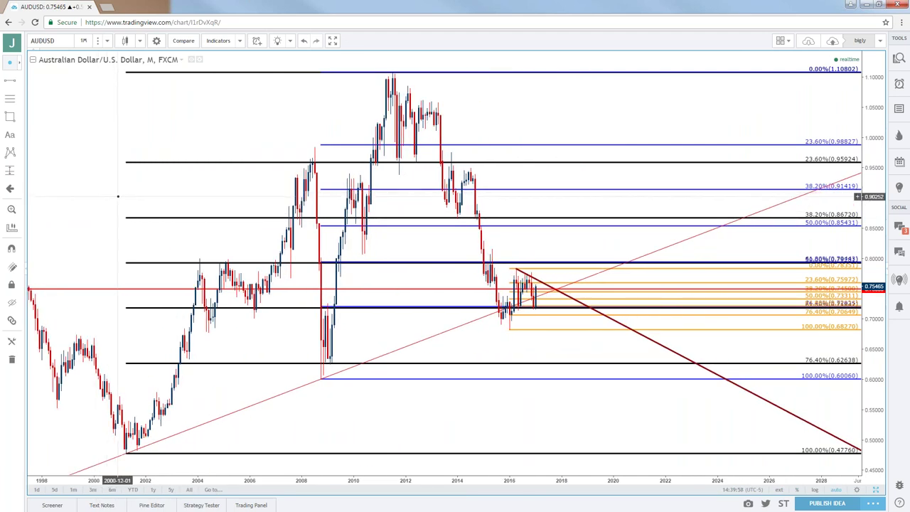
- Expand the unannotated AUDUSD pane and set it to monthly candles back to 1993
{"action": "left_click", "coordinate": [876, 490]}
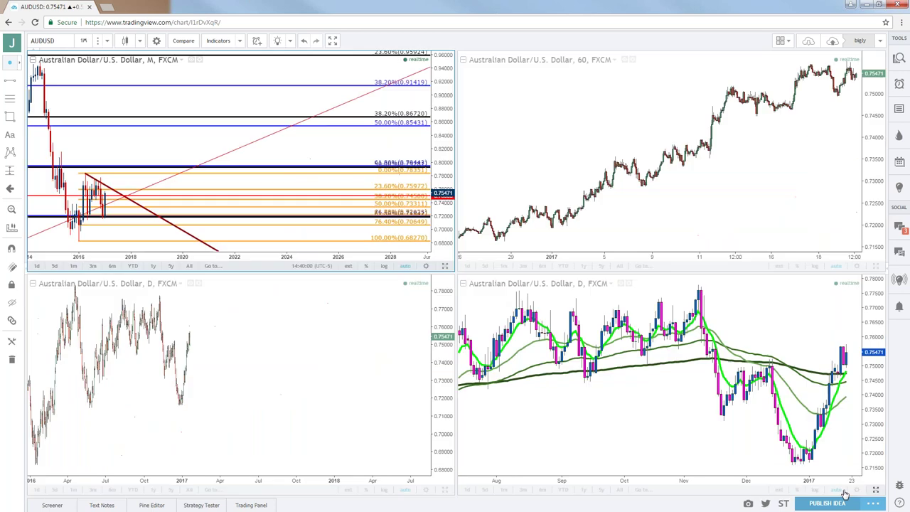
{"action": "left_click", "coordinate": [445, 491]}
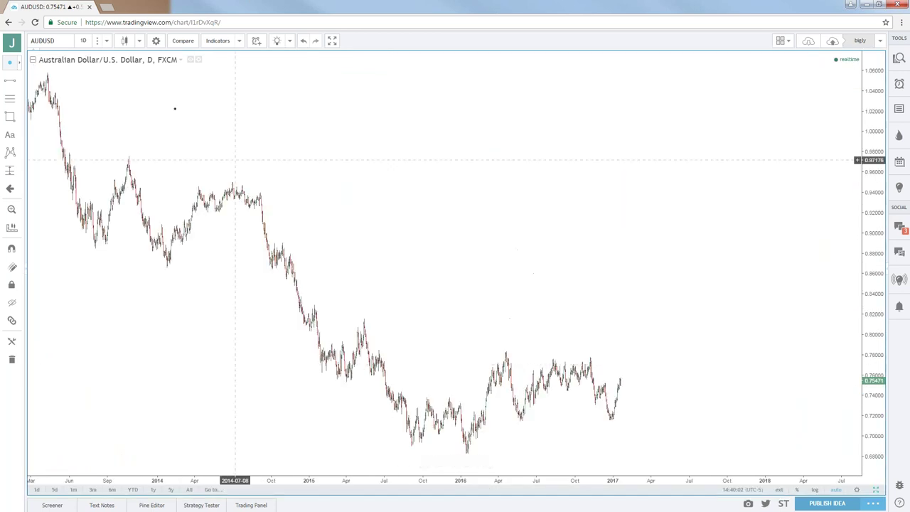
{"action": "left_click", "coordinate": [84, 40]}
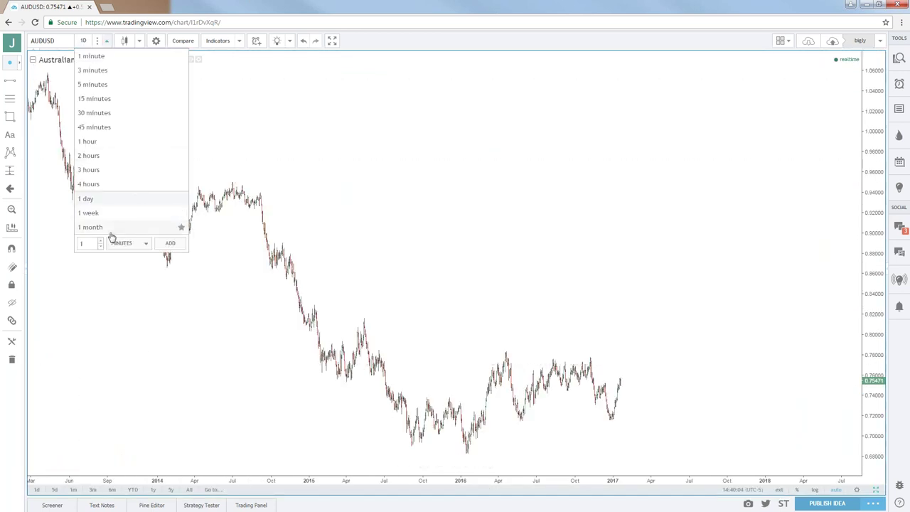
{"action": "left_click", "coordinate": [110, 231]}
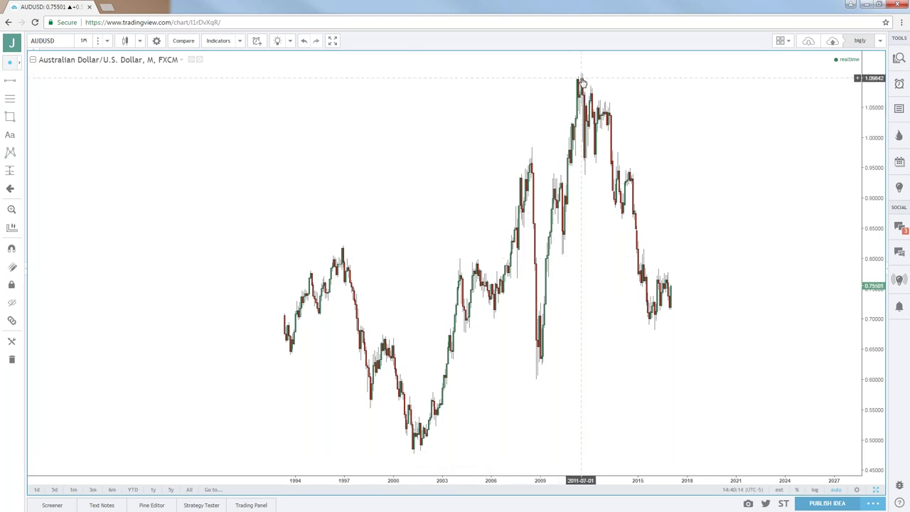
{"action": "left_click_drag", "start_coordinate": [405, 118], "coordinate": [524, 122]}
- Draw a magnet-snapped Fibonacci retracement from the 2001 low 0.47760 to the 2011 high 1.10802
{"action": "scroll", "coordinate": [524, 122], "scroll_direction": "up", "scroll_amount": 3}
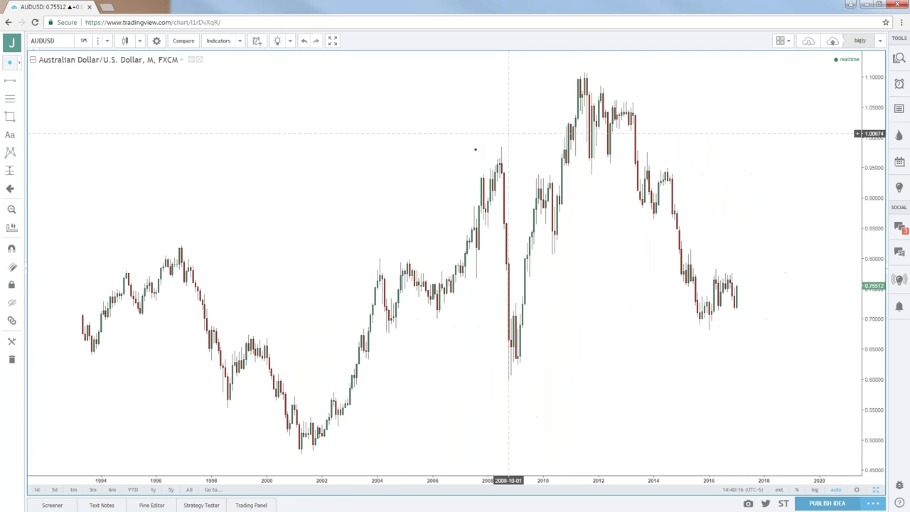
{"action": "left_click", "coordinate": [16, 102]}
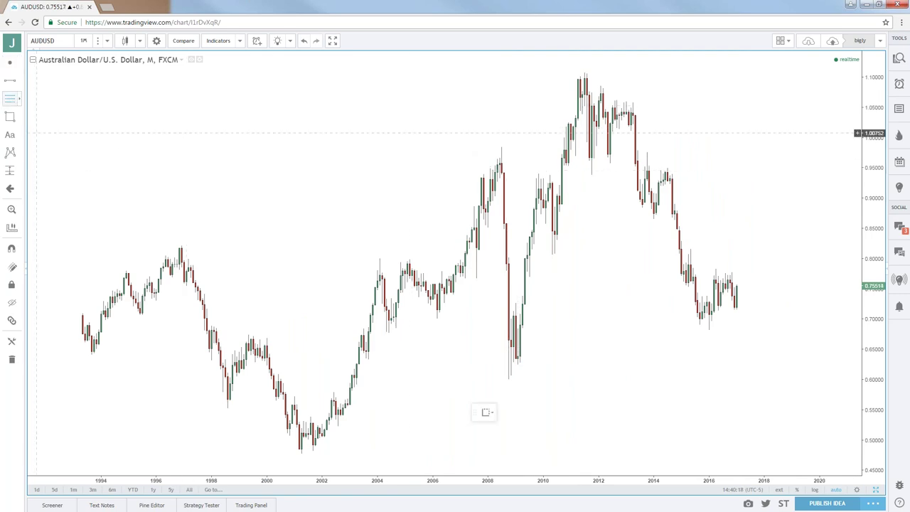
{"action": "left_click", "coordinate": [11, 248]}
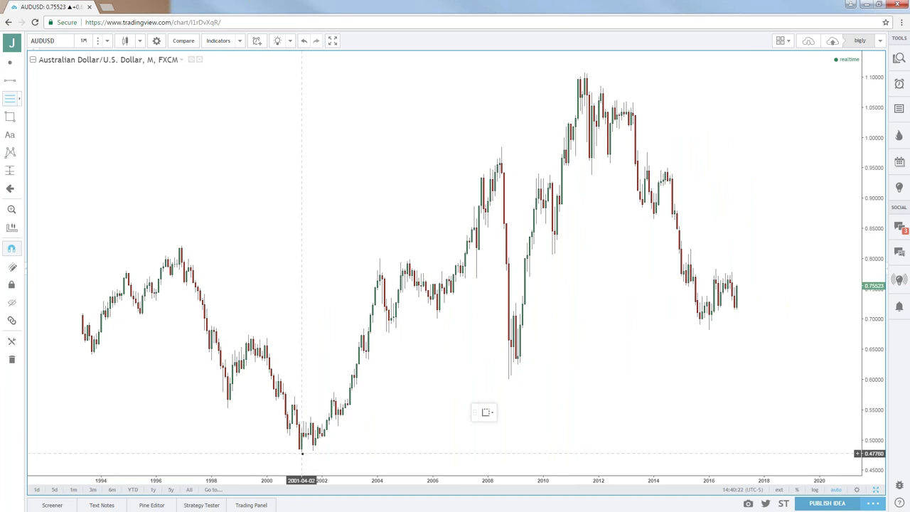
{"action": "left_click", "coordinate": [301, 452]}
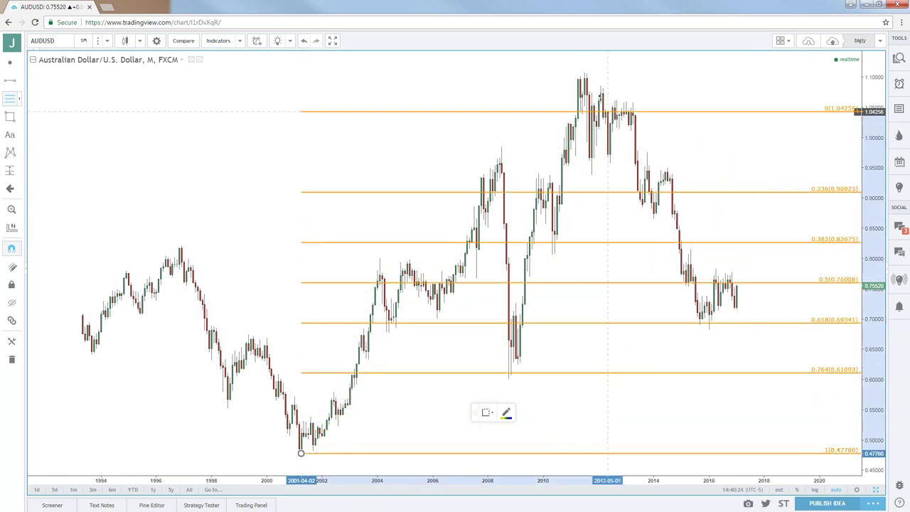
{"action": "left_click", "coordinate": [585, 73]}
- Apply a dark single-colour level template to the retracement's style
{"action": "double_click", "coordinate": [577, 83]}
{"action": "left_click", "coordinate": [380, 228]}
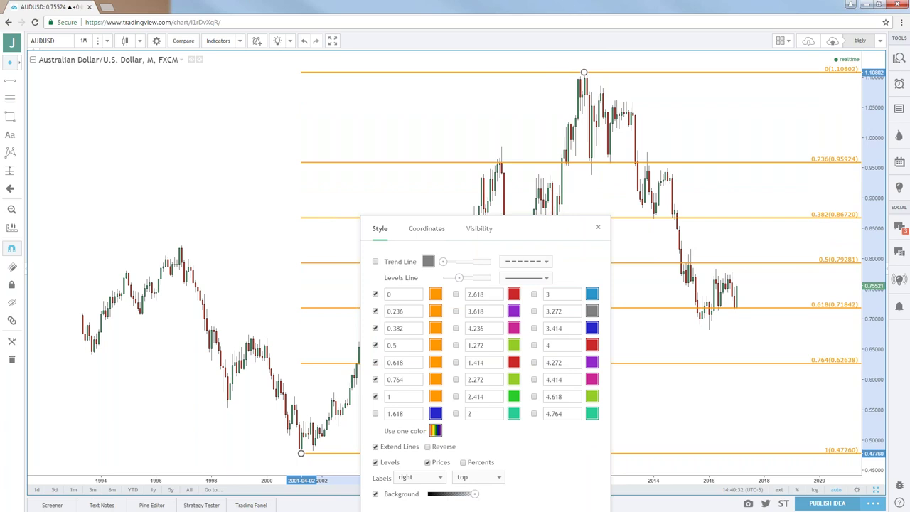
{"action": "left_click_drag", "start_coordinate": [524, 229], "coordinate": [523, 157]}
{"action": "left_click", "coordinate": [399, 406]}
{"action": "left_click", "coordinate": [396, 324]}
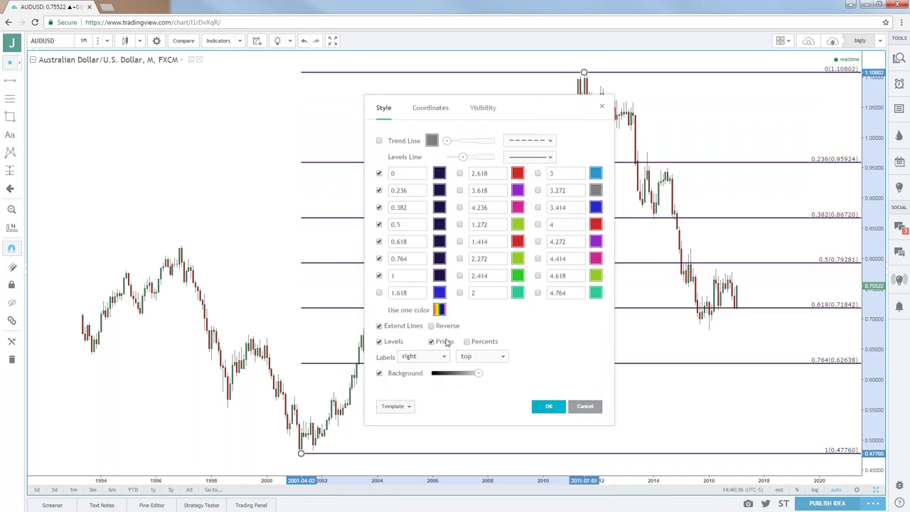
{"action": "left_click", "coordinate": [548, 409]}
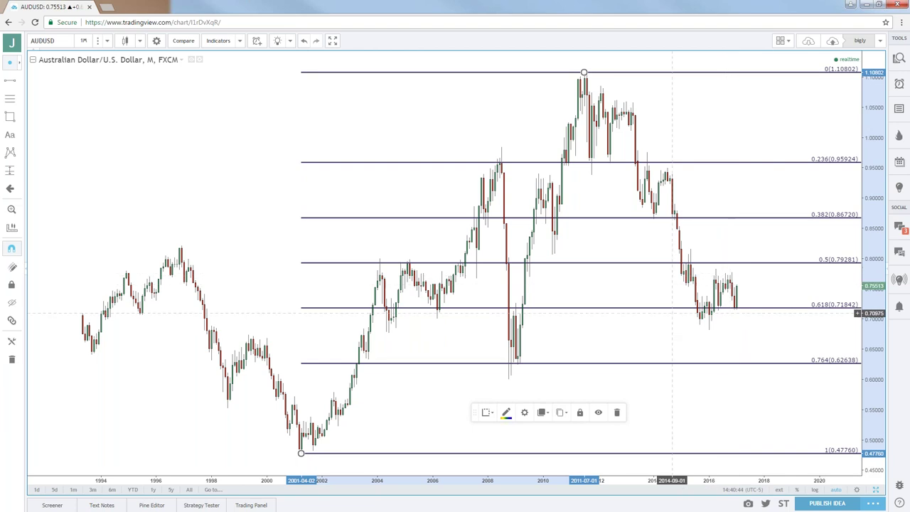
- Deselect the Fibonacci, delete a stray horizontal line at the 2001 low, and select Trend Line
{"action": "mouse_move", "coordinate": [476, 413]}
{"action": "left_mouse_down"}
{"action": "mouse_move", "coordinate": [585, 465]}
{"action": "mouse_move", "coordinate": [601, 492]}
{"action": "left_mouse_up"}
{"action": "left_click", "coordinate": [557, 418]}
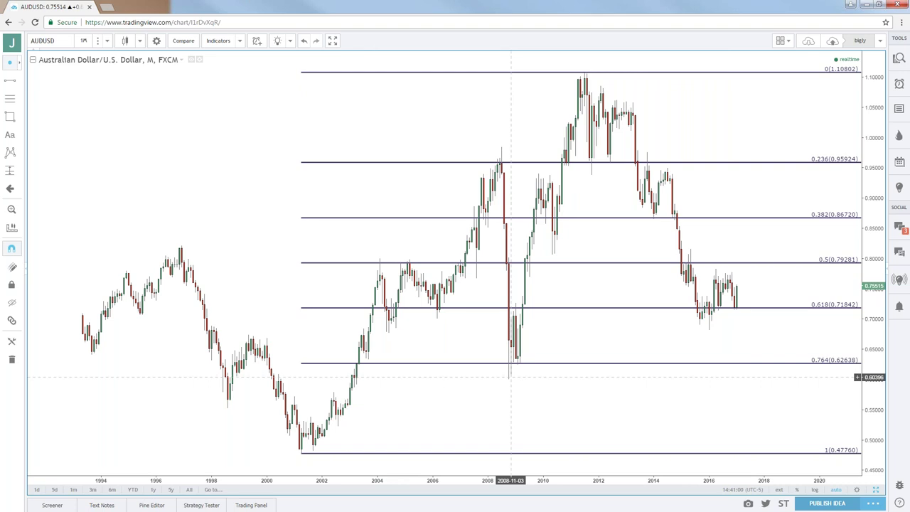
{"action": "left_click", "coordinate": [10, 80]}
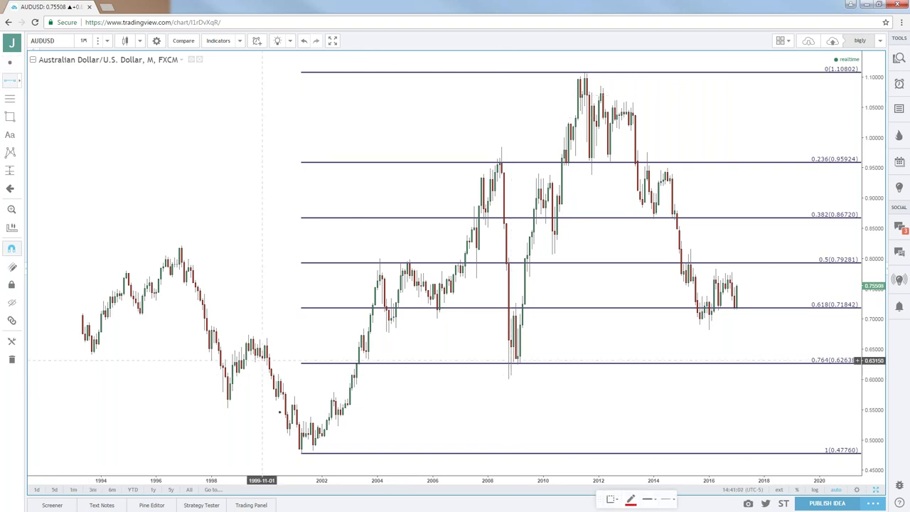
{"action": "left_click", "coordinate": [334, 453]}
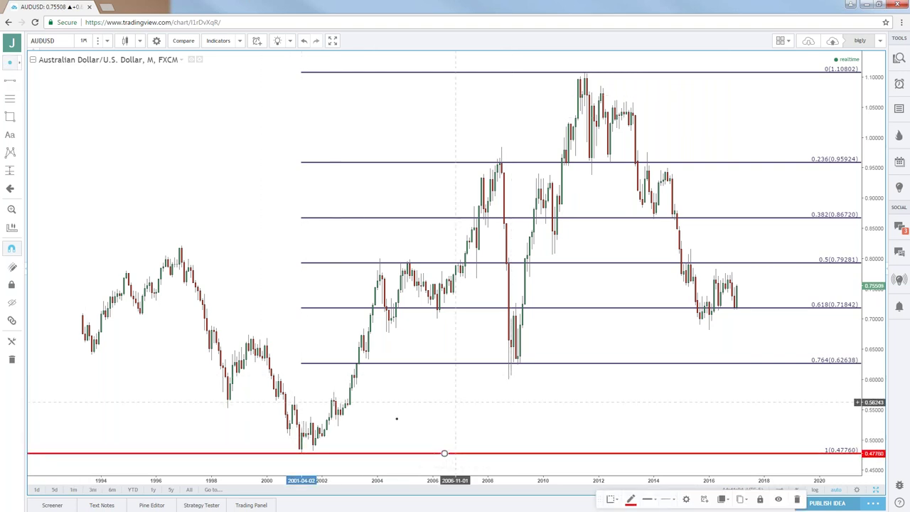
{"action": "key", "text": "Delete"}
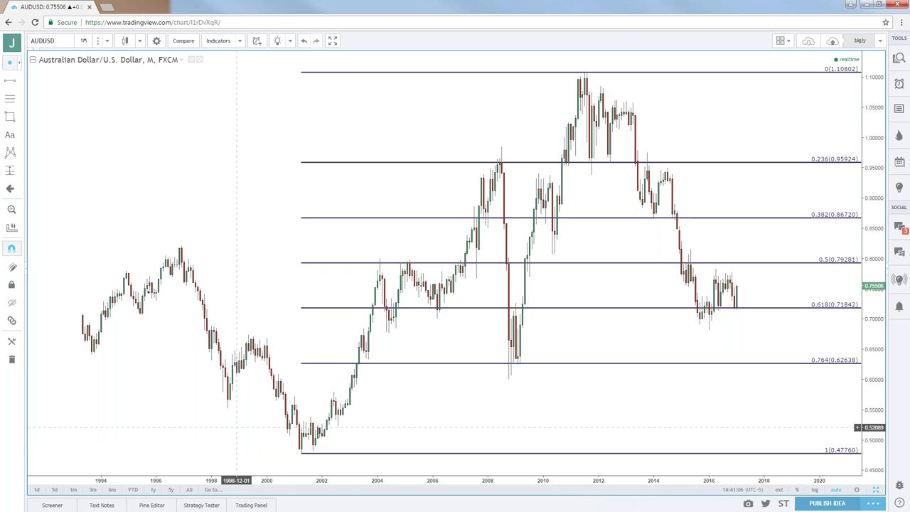
{"action": "left_click", "coordinate": [20, 80]}
{"action": "left_click", "coordinate": [64, 82]}
- Draw a trend line from the 2001 low to the November 2008 low near 0.6028, nudging its anchor into place
{"action": "left_click", "coordinate": [302, 453]}
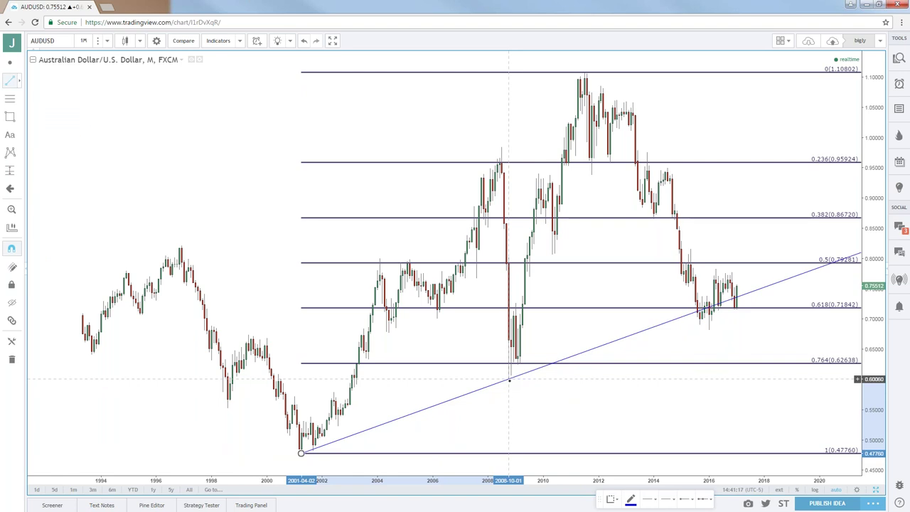
{"action": "left_click", "coordinate": [508, 381]}
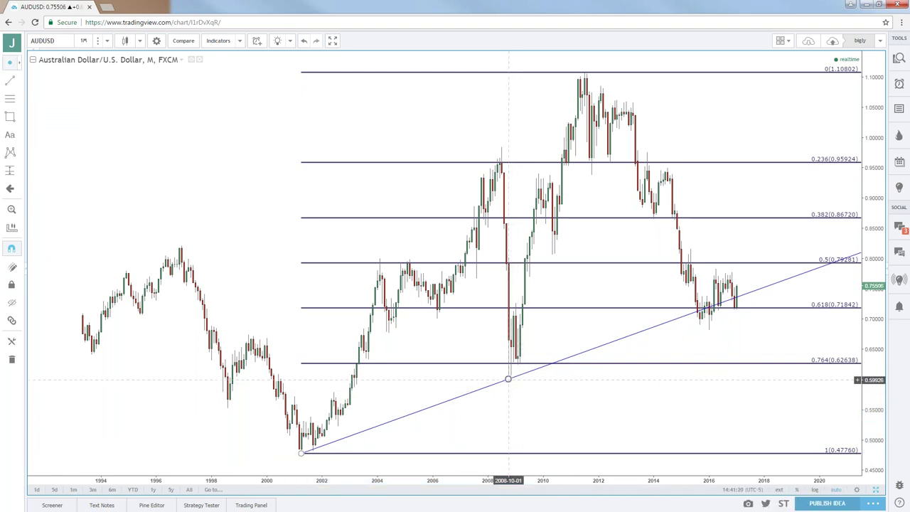
{"action": "scroll", "coordinate": [508, 379], "scroll_direction": "up", "scroll_amount": 3}
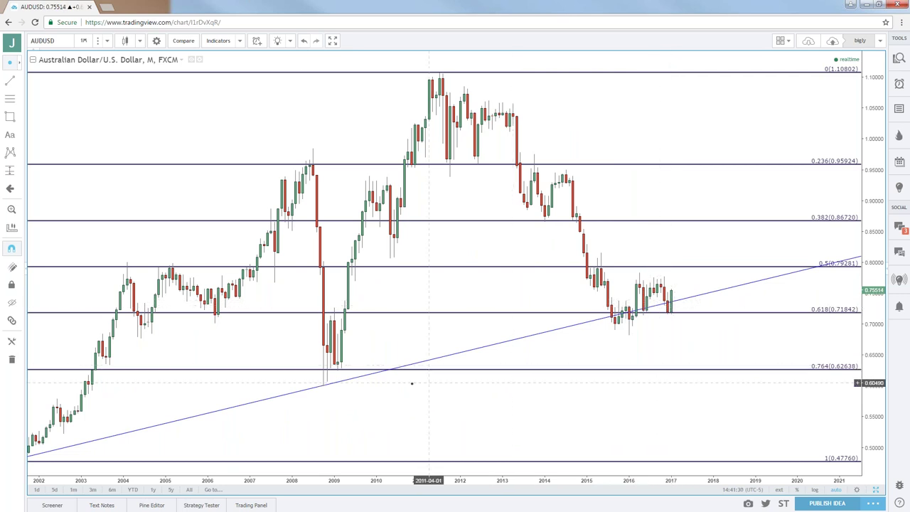
{"action": "left_click_drag", "start_coordinate": [323, 388], "coordinate": [326, 382]}
{"action": "left_click", "coordinate": [336, 391]}
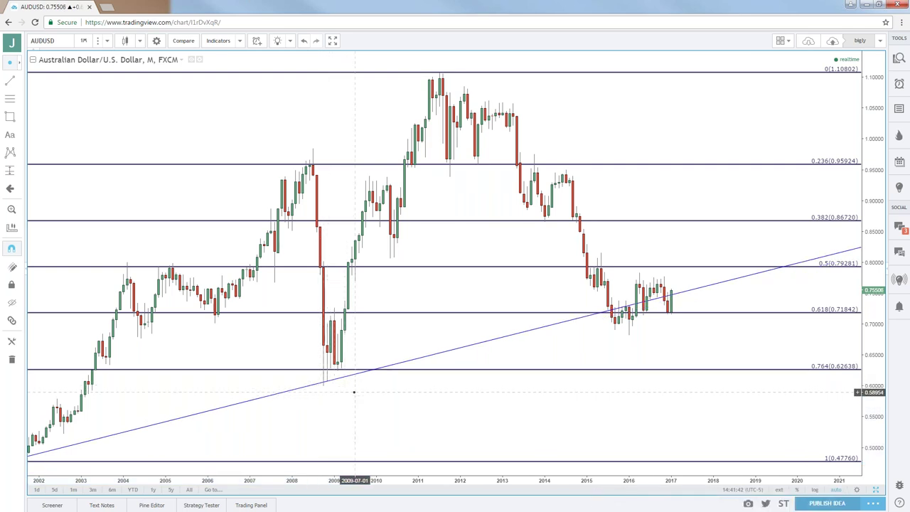
{"action": "scroll", "coordinate": [353, 392], "scroll_direction": "up", "scroll_amount": 2}
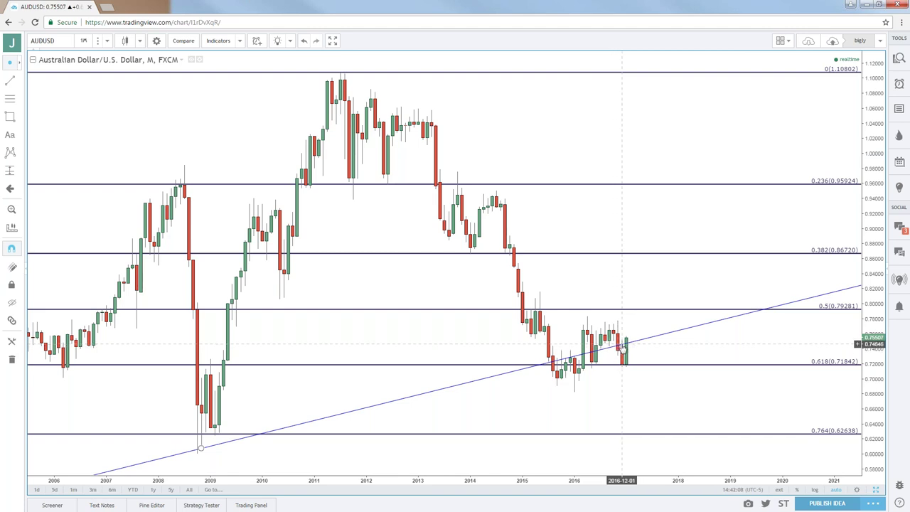
- Restyle the AUDUSD trendline as a thick red line
{"action": "scroll", "coordinate": [622, 346], "scroll_direction": "down", "scroll_amount": 2}
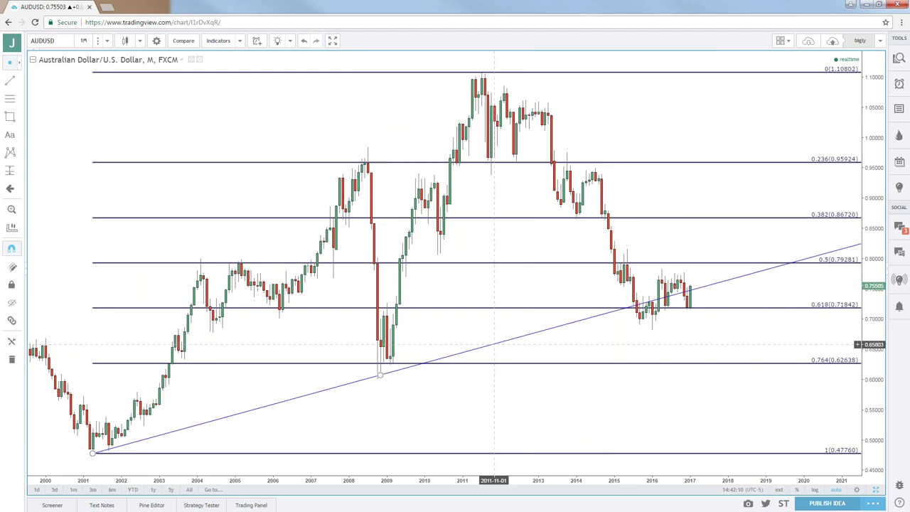
{"action": "double_click", "coordinate": [494, 346]}
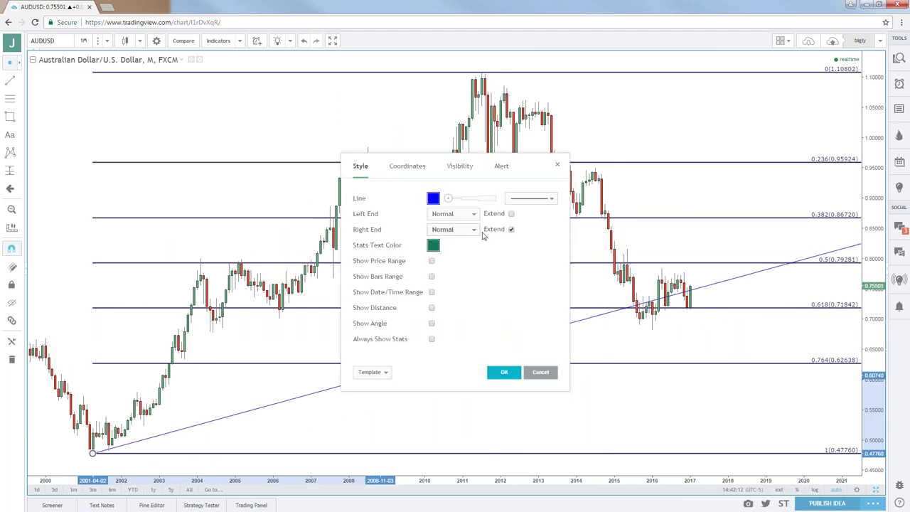
{"action": "left_click", "coordinate": [479, 198]}
{"action": "left_click", "coordinate": [433, 199]}
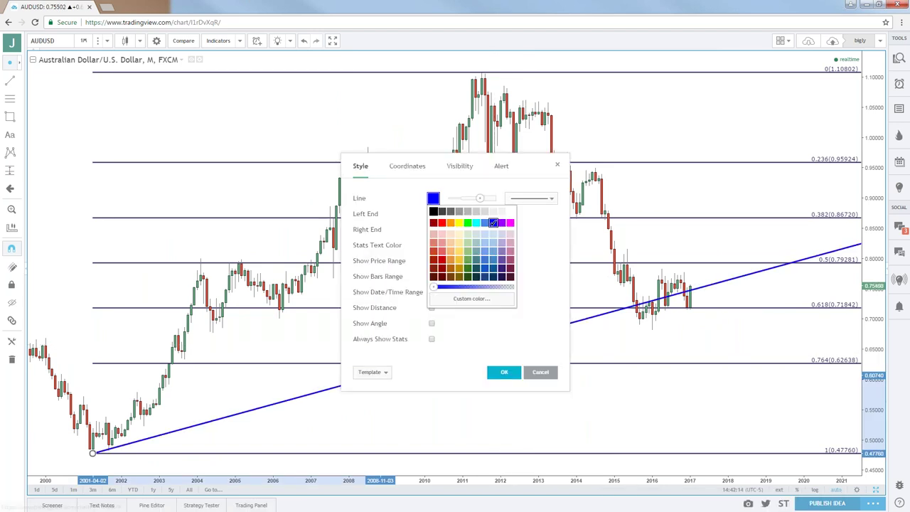
{"action": "left_click", "coordinate": [435, 216]}
{"action": "left_click", "coordinate": [504, 372]}
{"action": "left_click", "coordinate": [546, 395]}
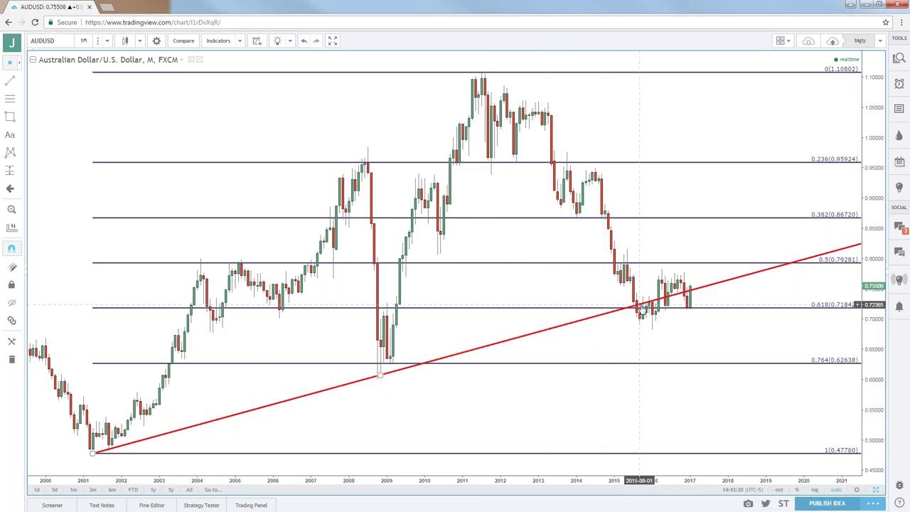
{"action": "scroll", "coordinate": [632, 307], "scroll_direction": "down", "scroll_amount": 2}
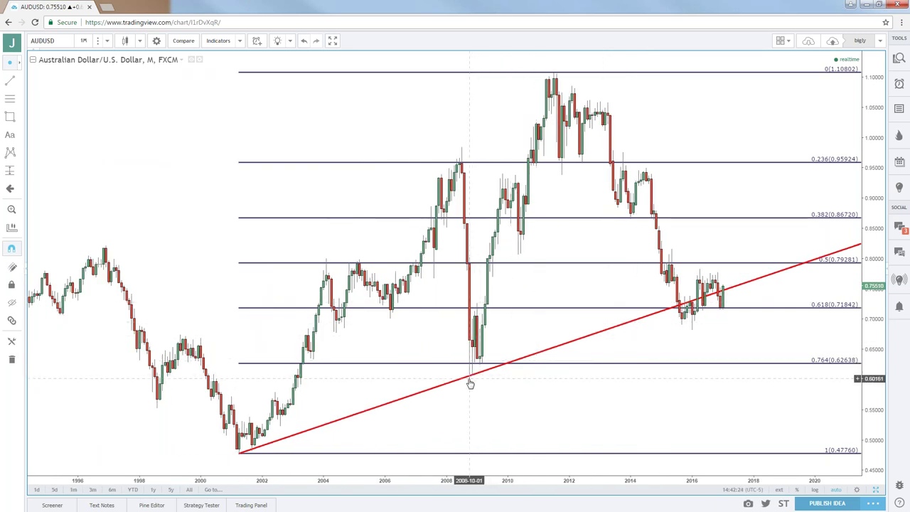
- Draw a Fibonacci retracement from the 2008 low 0.60060 to the 2011 high 1.10802
{"action": "left_click", "coordinate": [10, 98]}
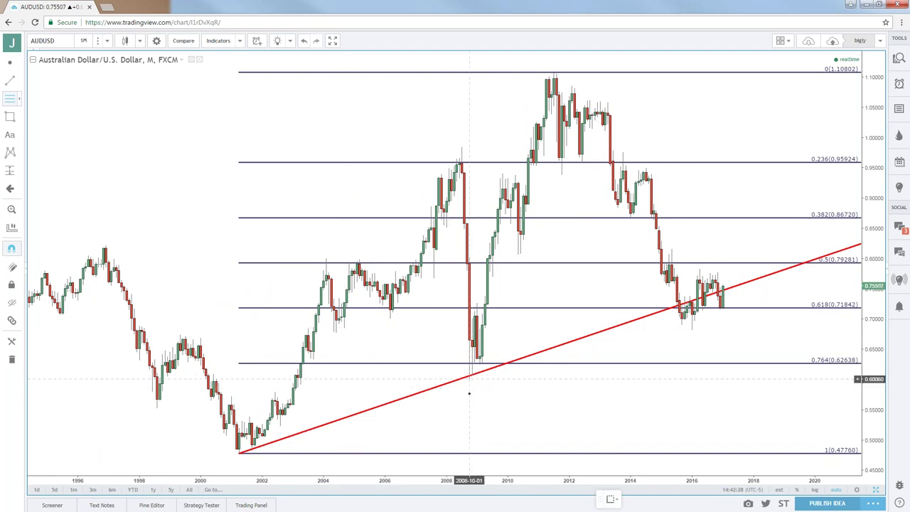
{"action": "left_click", "coordinate": [469, 378]}
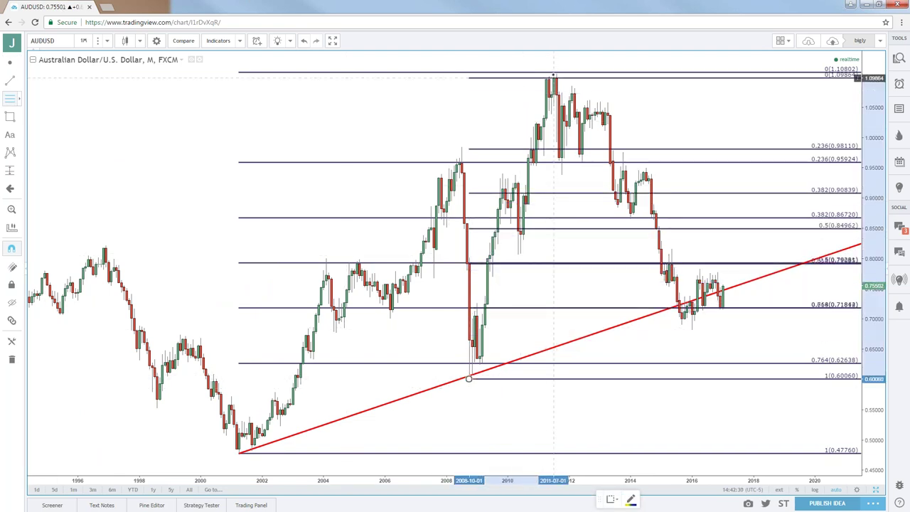
{"action": "left_click", "coordinate": [554, 73]}
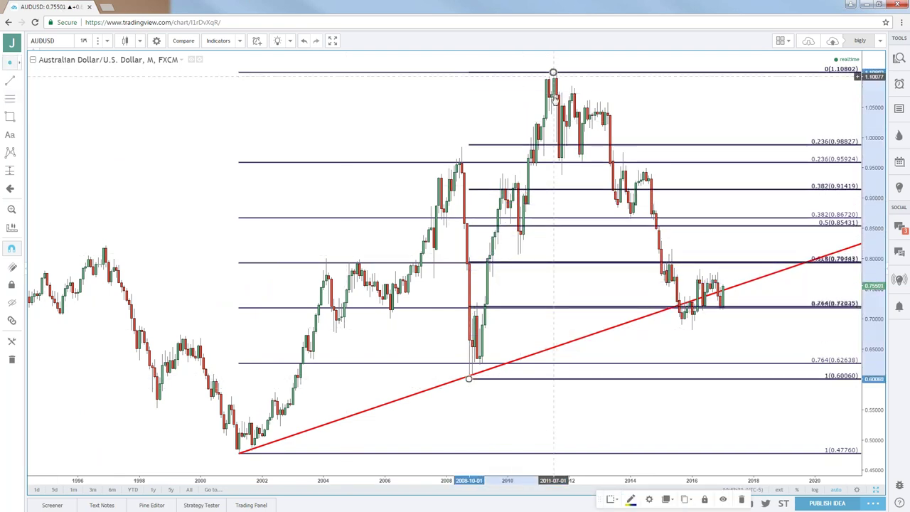
- Apply the orange level template to the new retracement after trying two other templates
{"action": "double_click", "coordinate": [555, 146]}
{"action": "left_click", "coordinate": [370, 418]}
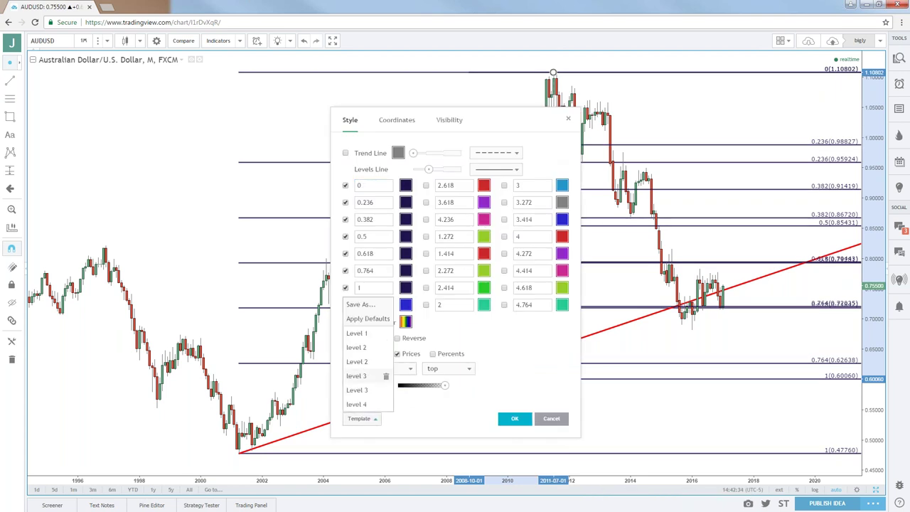
{"action": "left_click", "coordinate": [361, 357]}
{"action": "left_click", "coordinate": [361, 418]}
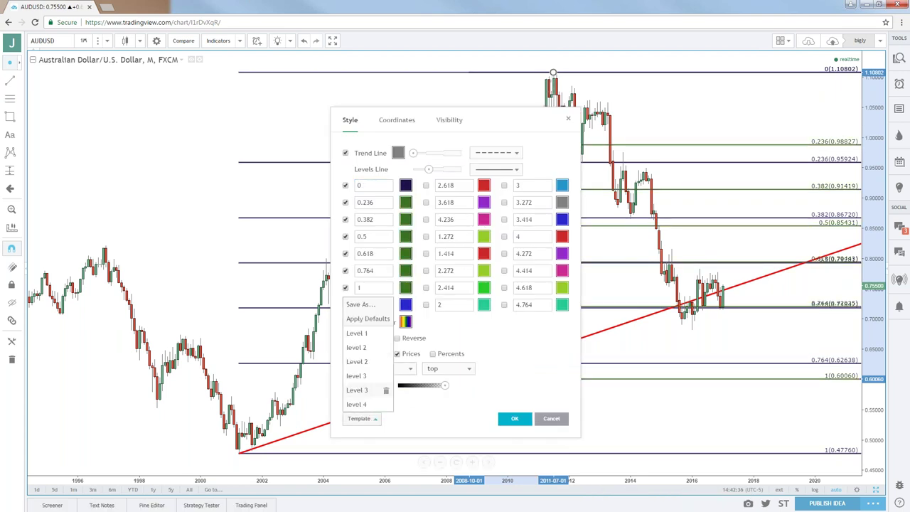
{"action": "left_click", "coordinate": [361, 360]}
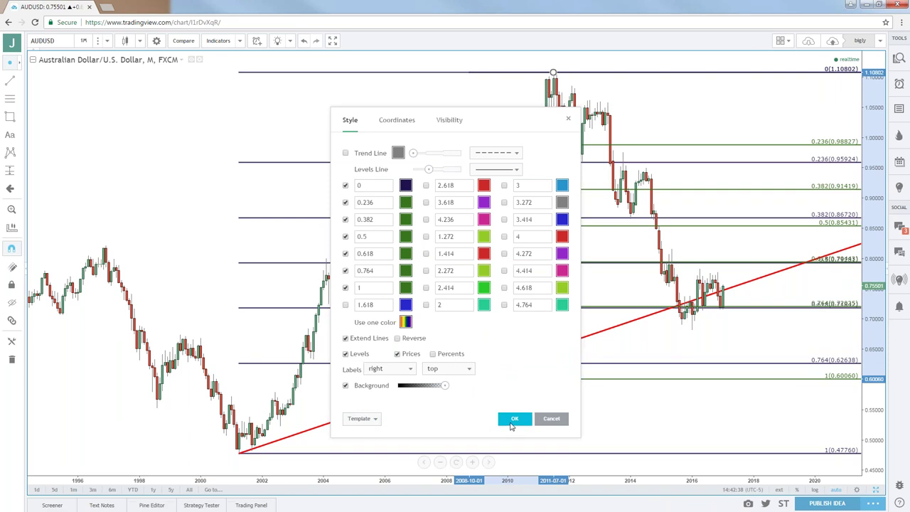
{"action": "left_click", "coordinate": [367, 420]}
{"action": "left_click", "coordinate": [373, 385]}
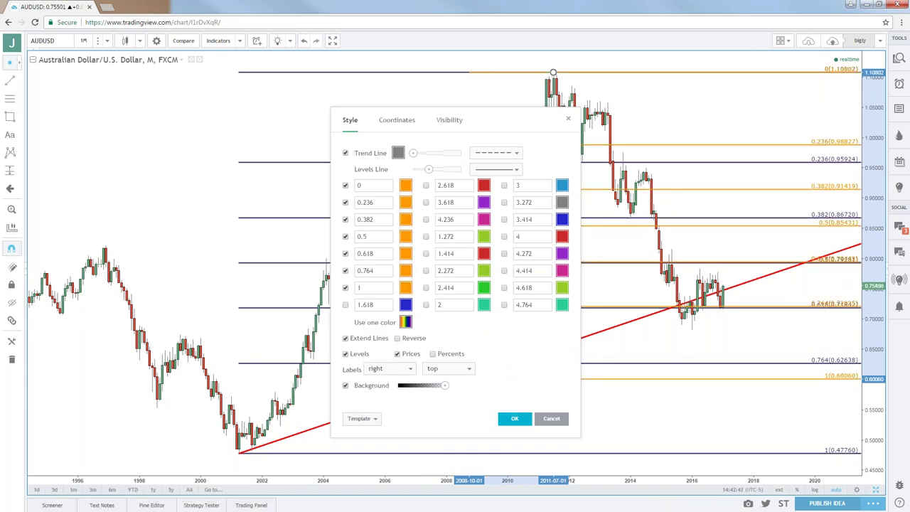
{"action": "left_click", "coordinate": [515, 418]}
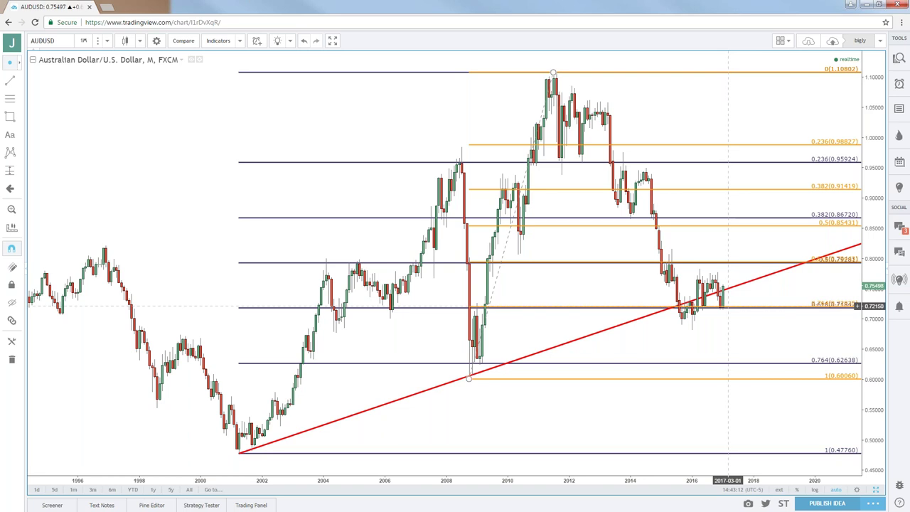
- Switch the AUDUSD chart to 1-day candles
{"action": "left_click", "coordinate": [83, 41]}
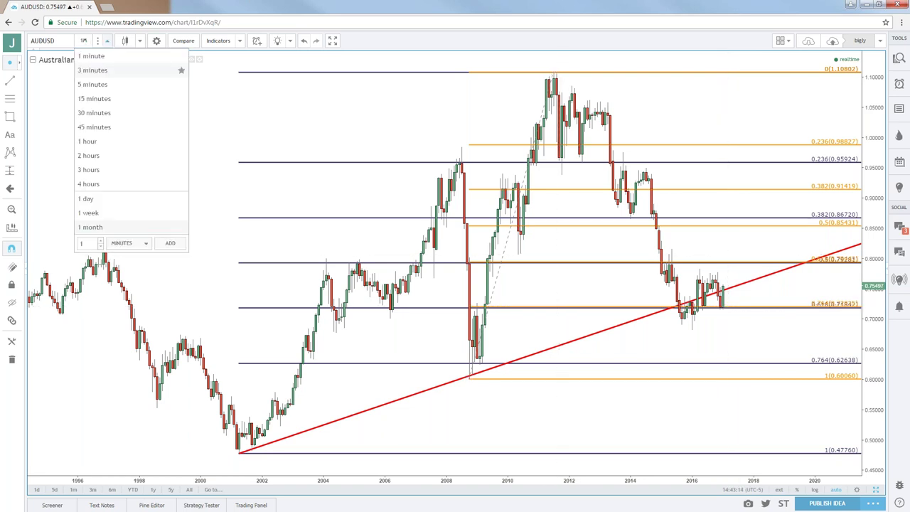
{"action": "left_click", "coordinate": [88, 201]}
{"action": "scroll", "coordinate": [268, 255], "scroll_direction": "down", "scroll_amount": 2}
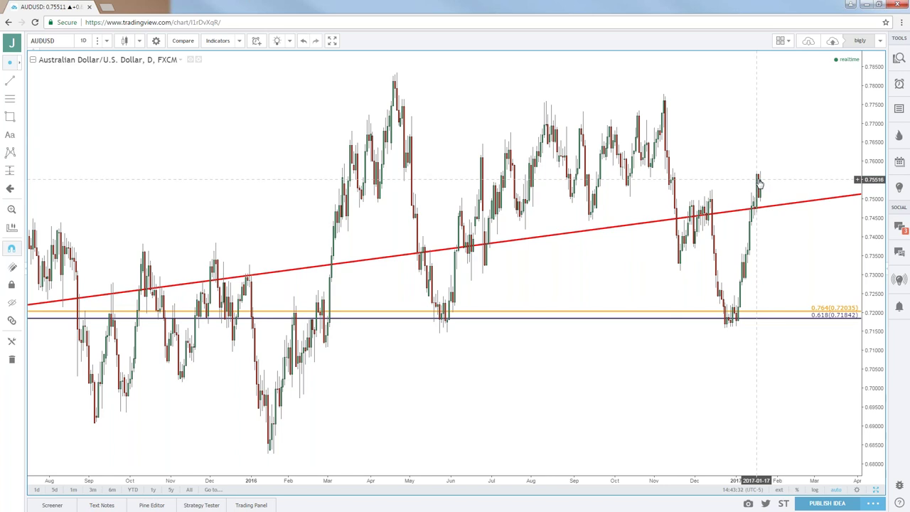
- Zoom and pan the daily chart to review price against the red trendline and Fibonacci levels near 0.720 and 0.793
{"action": "scroll", "coordinate": [759, 184], "scroll_direction": "down", "scroll_amount": 3}
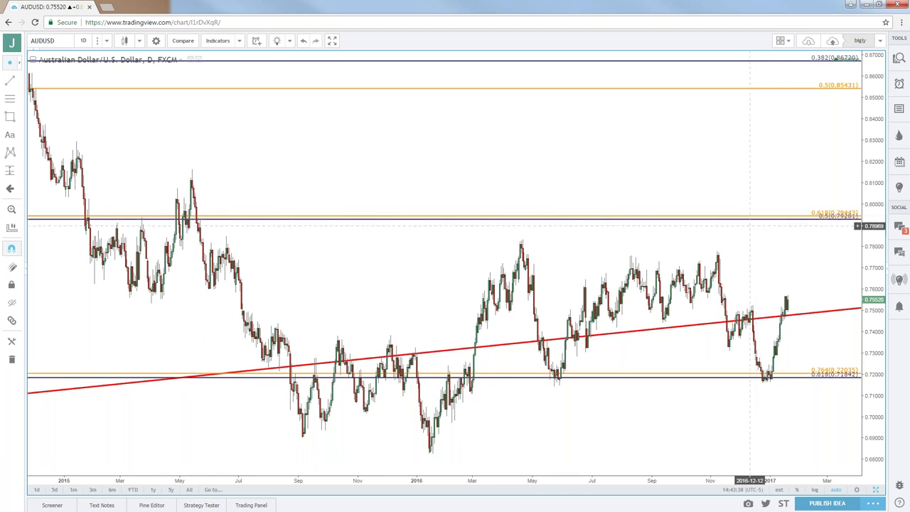
{"action": "scroll", "coordinate": [739, 240], "scroll_direction": "down", "scroll_amount": 5}
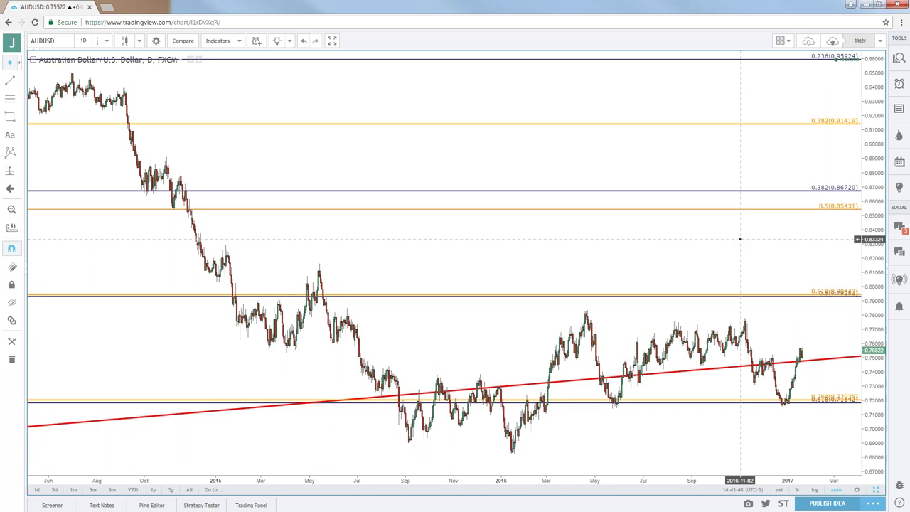
{"action": "scroll", "coordinate": [739, 239], "scroll_direction": "down", "scroll_amount": 8}
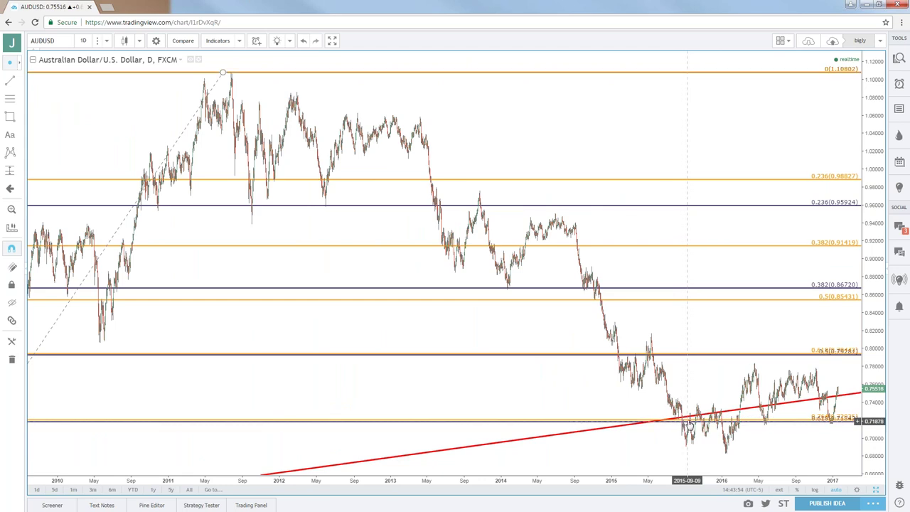
{"action": "left_click_drag", "start_coordinate": [778, 433], "coordinate": [747, 439]}
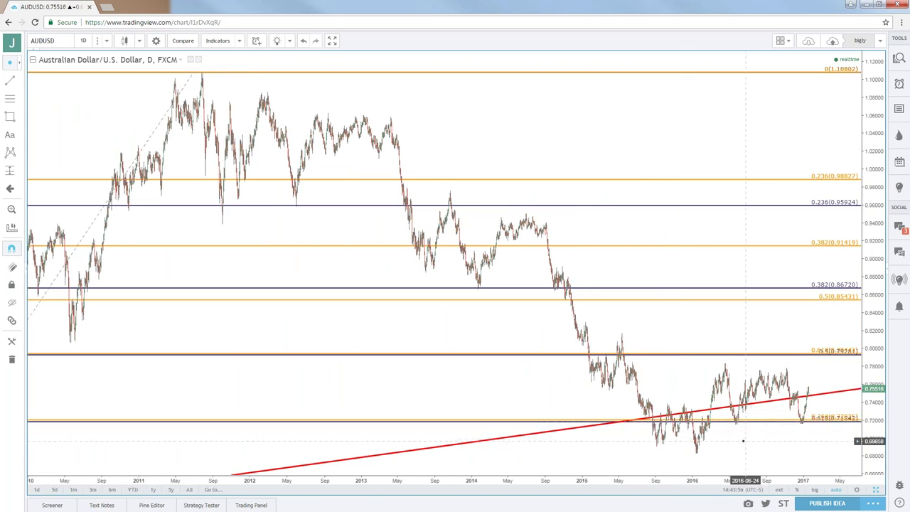
{"action": "scroll", "coordinate": [735, 423], "scroll_direction": "up", "scroll_amount": 3}
{"action": "scroll", "coordinate": [735, 423], "scroll_direction": "up", "scroll_amount": 4}
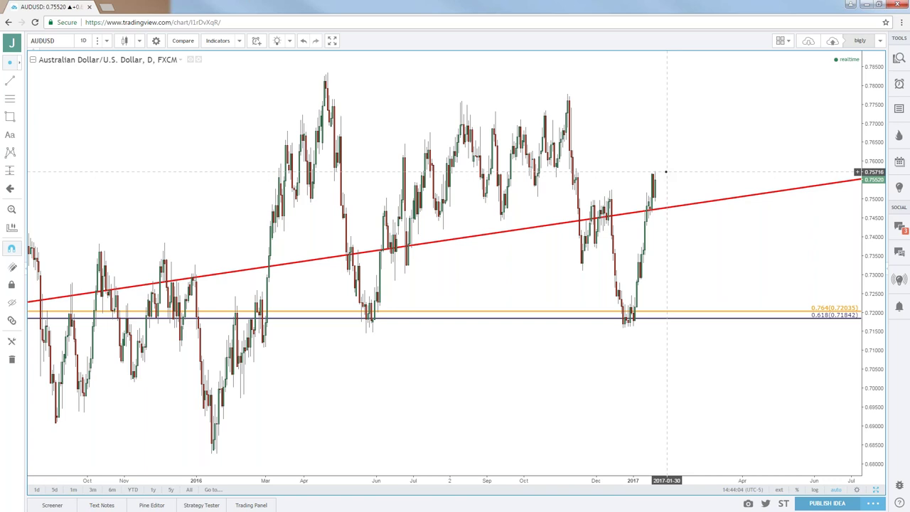
{"action": "scroll", "coordinate": [667, 171], "scroll_direction": "down", "scroll_amount": 2}
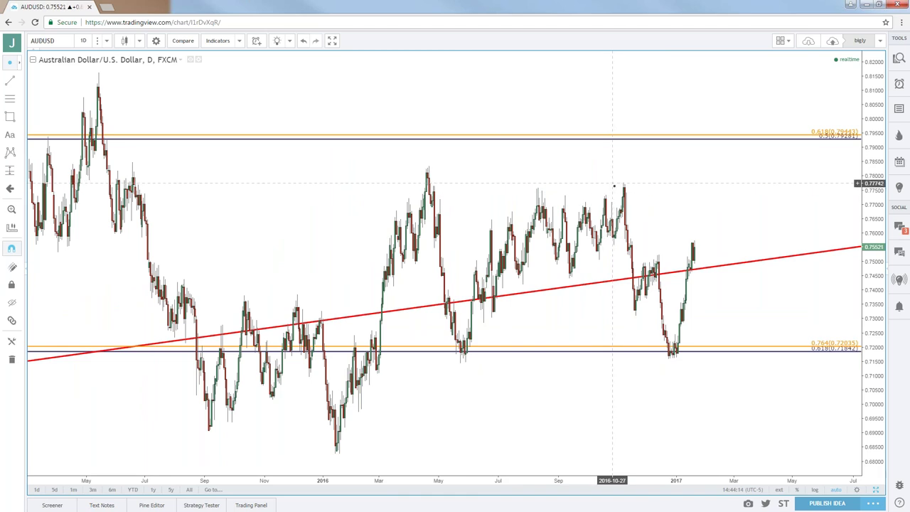
{"action": "left_click_drag", "start_coordinate": [632, 186], "coordinate": [698, 204]}
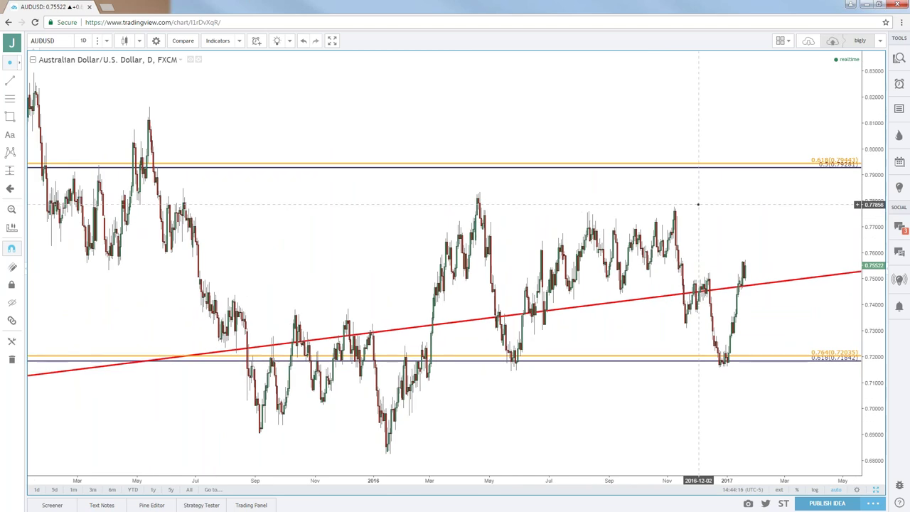
- Load the AUDJPY symbol on the chart
{"action": "left_click", "coordinate": [61, 41]}
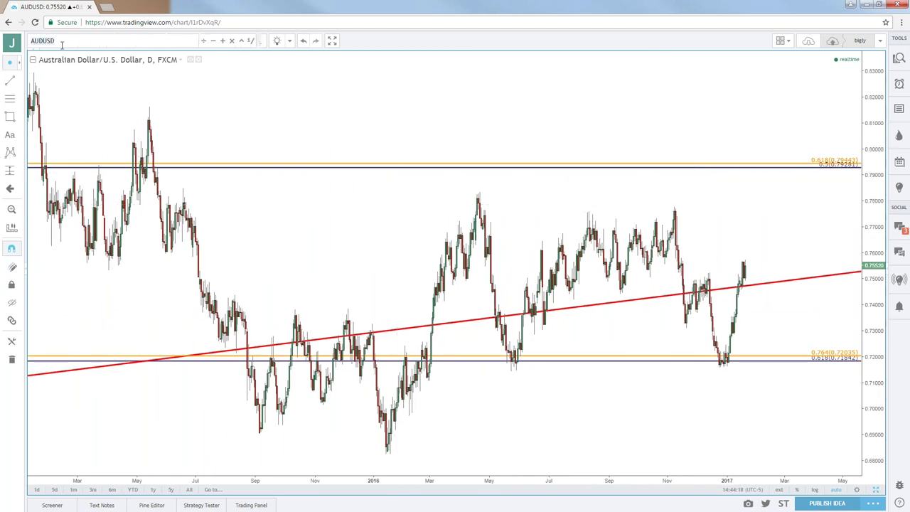
{"action": "type", "text": "AUDJPY"}
{"action": "key", "text": "Return"}
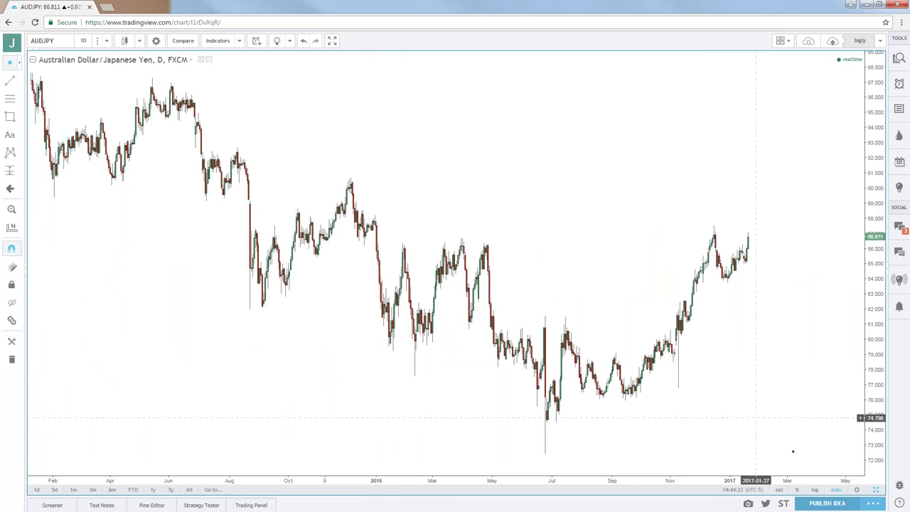
- Restore the four-chart layout and maximize the AUDJPY monthly chart showing the 54.923–107.861 Fibonacci retracement
{"action": "left_click", "coordinate": [875, 492]}
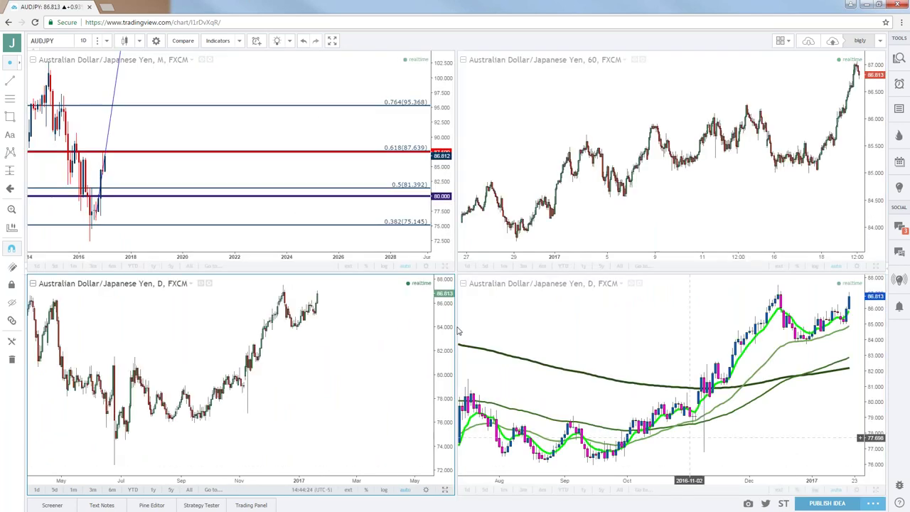
{"action": "left_click", "coordinate": [445, 267]}
{"action": "left_click_drag", "start_coordinate": [453, 287], "coordinate": [603, 298]}
{"action": "scroll", "coordinate": [602, 298], "scroll_direction": "up", "scroll_amount": 2}
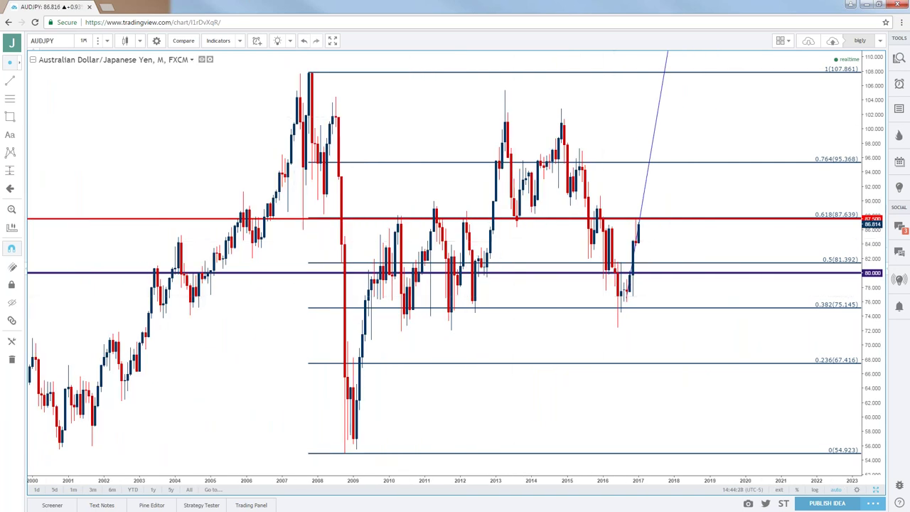
{"action": "left_click", "coordinate": [83, 40]}
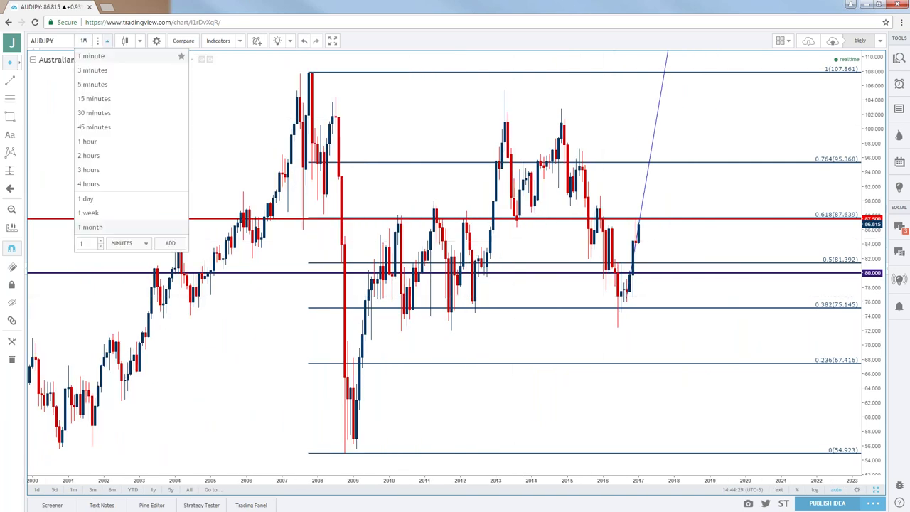
- Set AUDJPY to 4-hour candles to inspect the blue trendline near the 87.500 level
{"action": "left_click", "coordinate": [90, 184]}
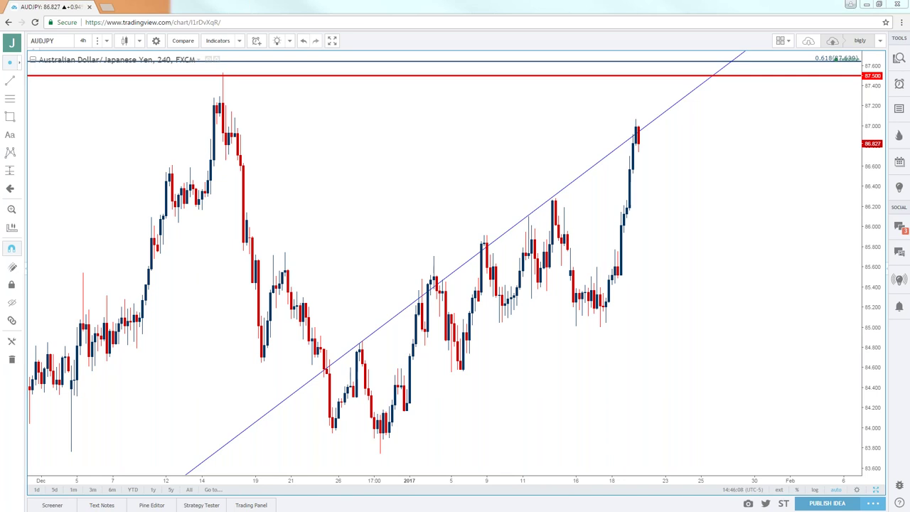
- Load the SPX500 symbol and view its channel drawings
{"action": "left_click", "coordinate": [60, 41]}
{"action": "type", "text": "S"}
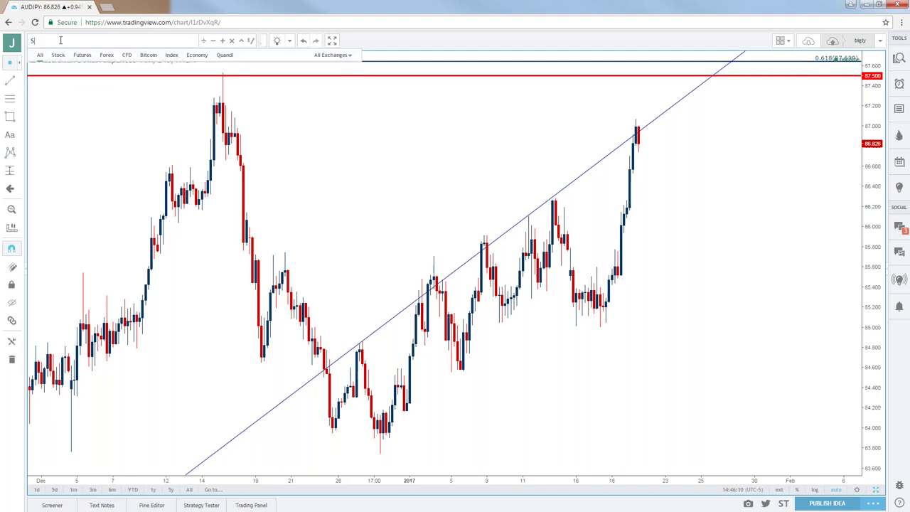
{"action": "type", "text": "PX500"}
{"action": "key", "text": "Return"}
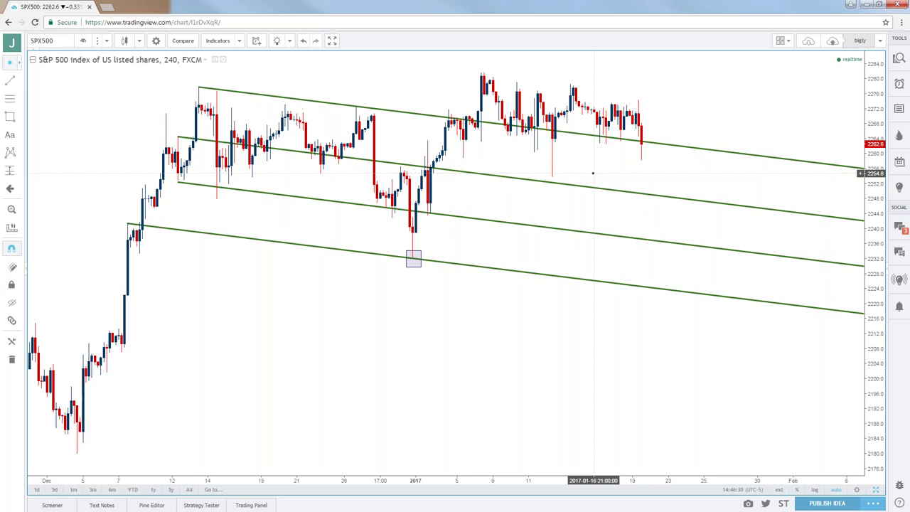
{"action": "scroll", "coordinate": [544, 206], "scroll_direction": "down", "scroll_amount": 5}
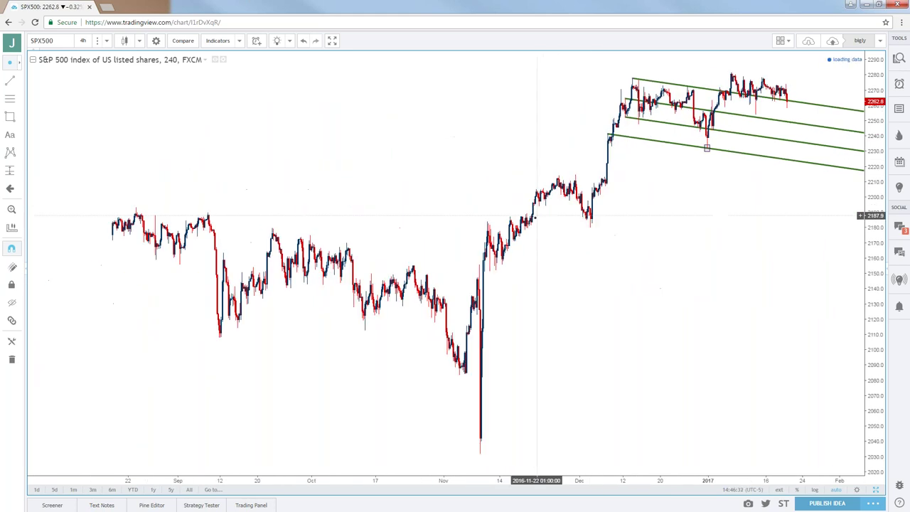
{"action": "scroll", "coordinate": [537, 215], "scroll_direction": "down", "scroll_amount": 2}
- Switch the SPX500 chart to 1-month candles
{"action": "left_click", "coordinate": [83, 41]}
{"action": "left_click", "coordinate": [91, 227]}
{"action": "scroll", "coordinate": [270, 224], "scroll_direction": "up", "scroll_amount": 2}
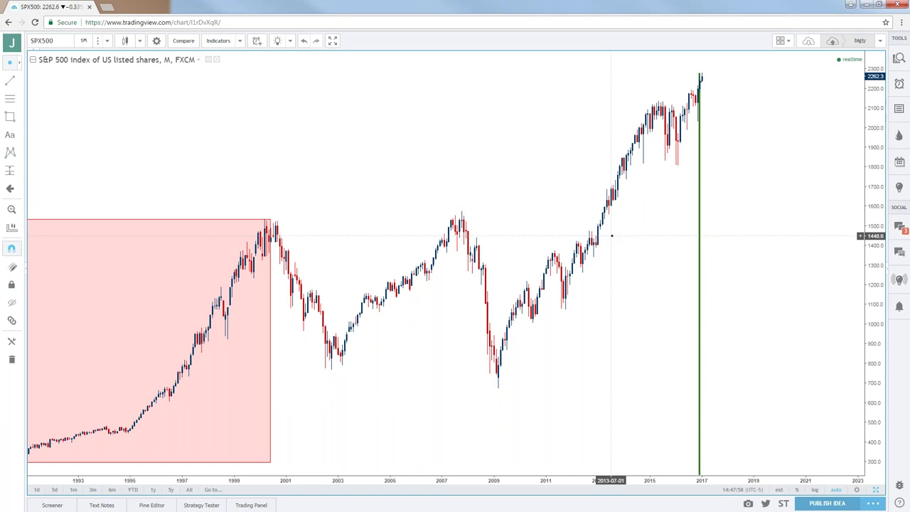
{"action": "scroll", "coordinate": [300, 136], "scroll_direction": "up", "scroll_amount": 4}
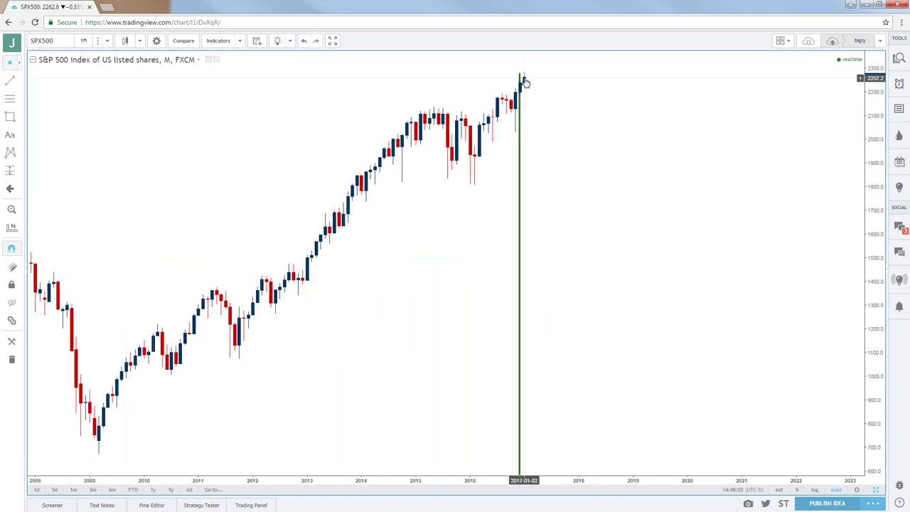
{"action": "scroll", "coordinate": [525, 81], "scroll_direction": "down", "scroll_amount": 2}
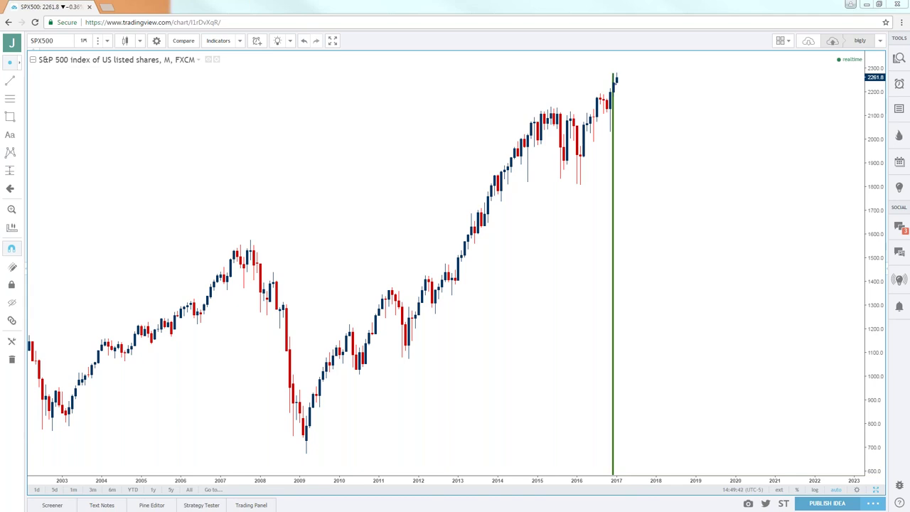
- Load USDCAD and set its interval to 1 day
{"action": "left_click", "coordinate": [60, 41]}
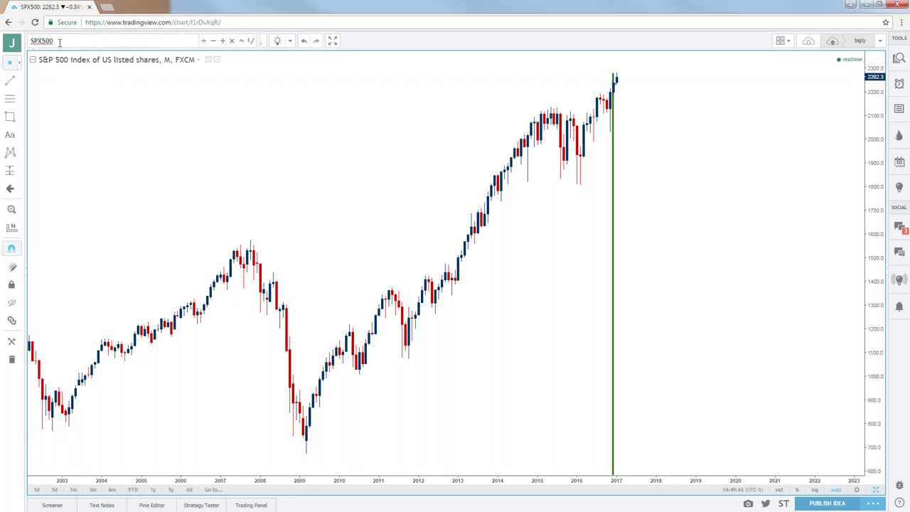
{"action": "type", "text": "USDCAD"}
{"action": "key", "text": "Return"}
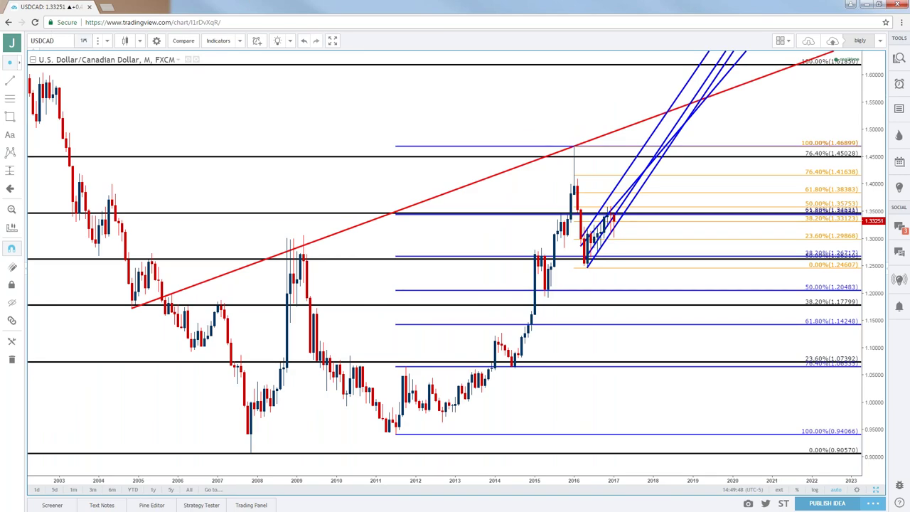
{"action": "left_click", "coordinate": [83, 41]}
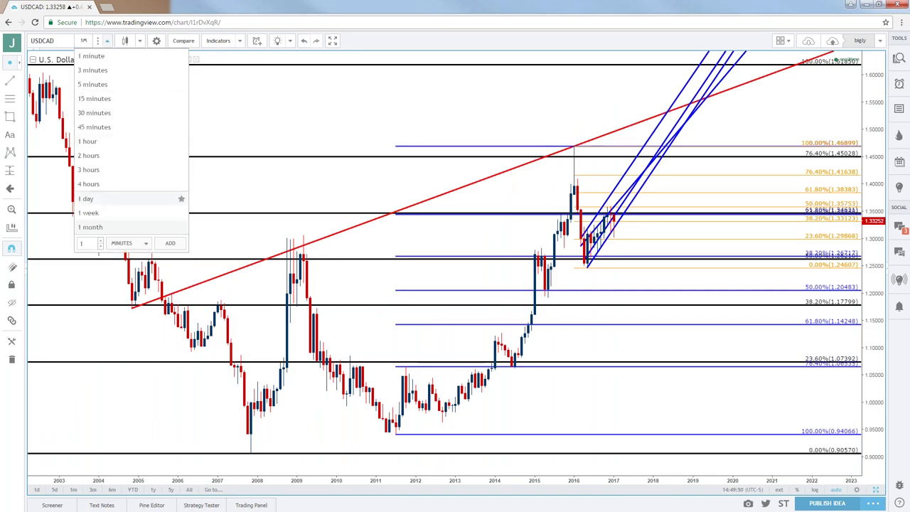
{"action": "left_click", "coordinate": [98, 201]}
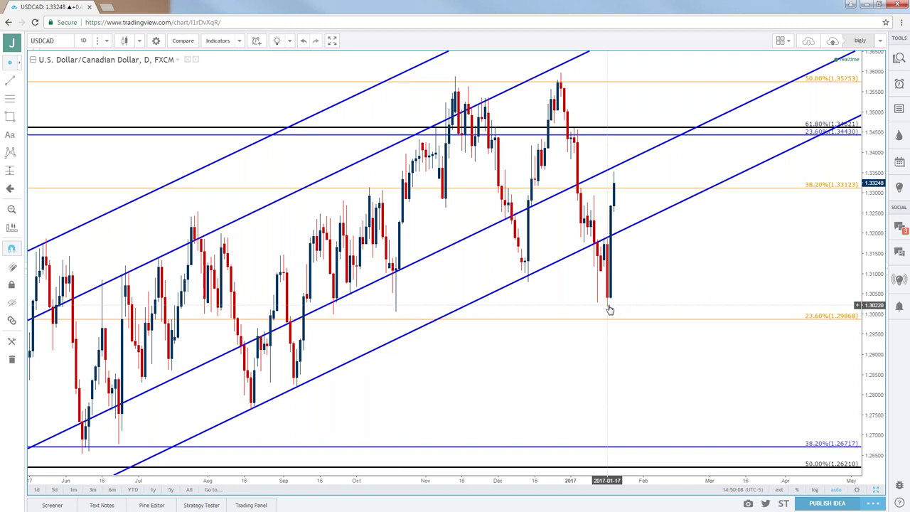
- Check USDCAD on 60-minute candles, then return to daily candles to review the channel and Fibonacci levels
{"action": "left_click", "coordinate": [83, 41]}
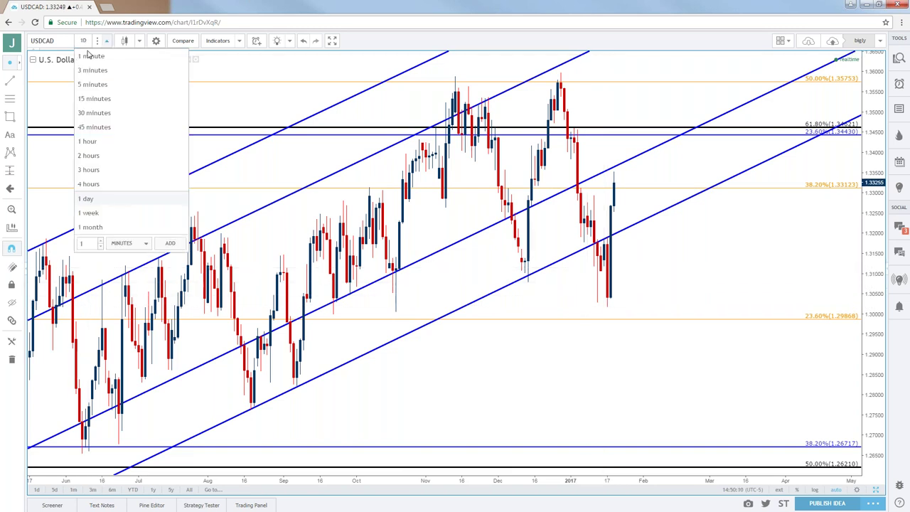
{"action": "left_click", "coordinate": [92, 143]}
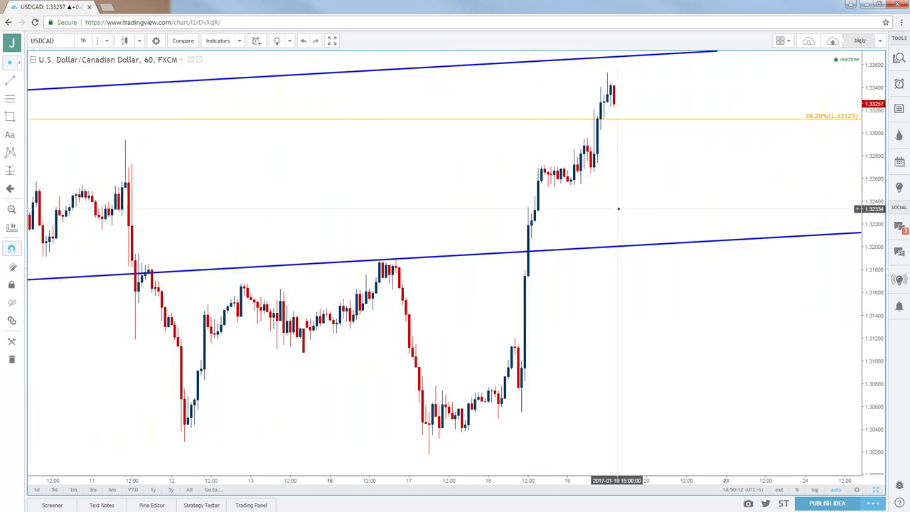
{"action": "scroll", "coordinate": [617, 207], "scroll_direction": "down", "scroll_amount": 4}
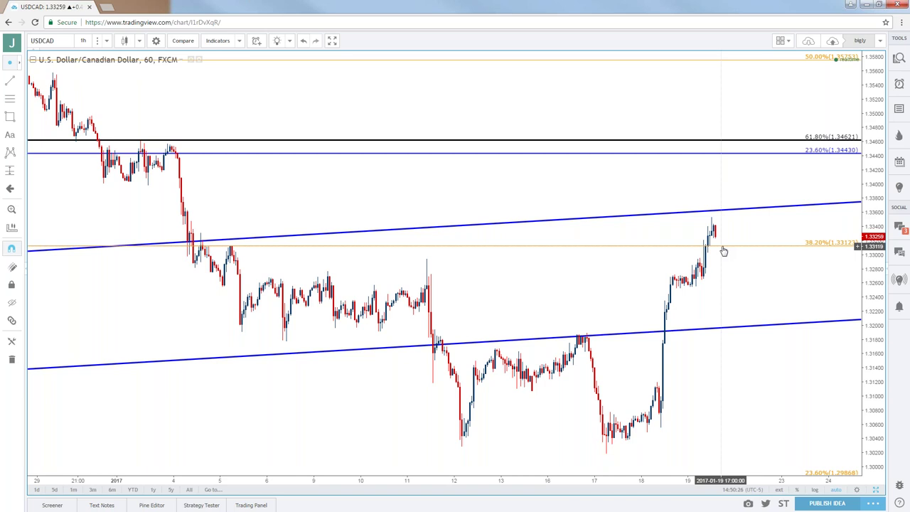
{"action": "left_click", "coordinate": [88, 43]}
{"action": "left_click", "coordinate": [92, 196]}
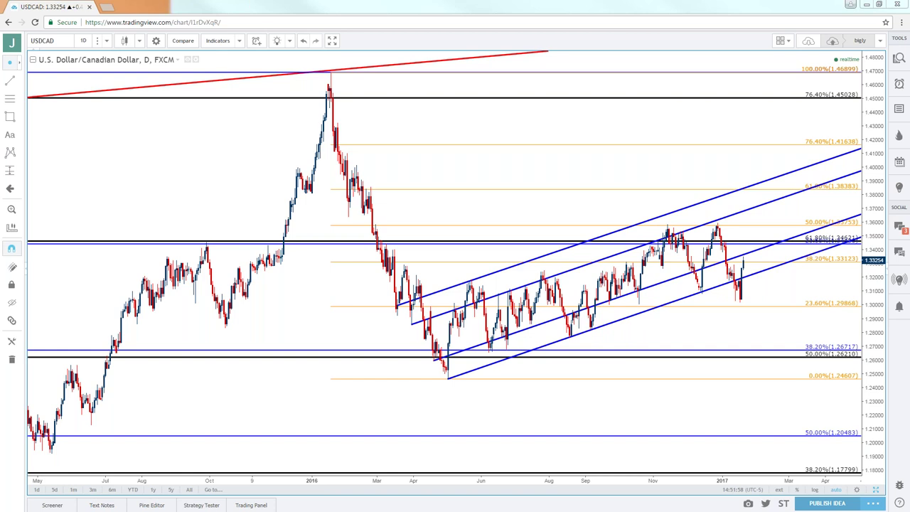
{"action": "left_click", "coordinate": [69, 43]}
- Load EURUSD and set its interval to 1 month
{"action": "type", "text": "EURUSD"}
{"action": "key", "text": "Return"}
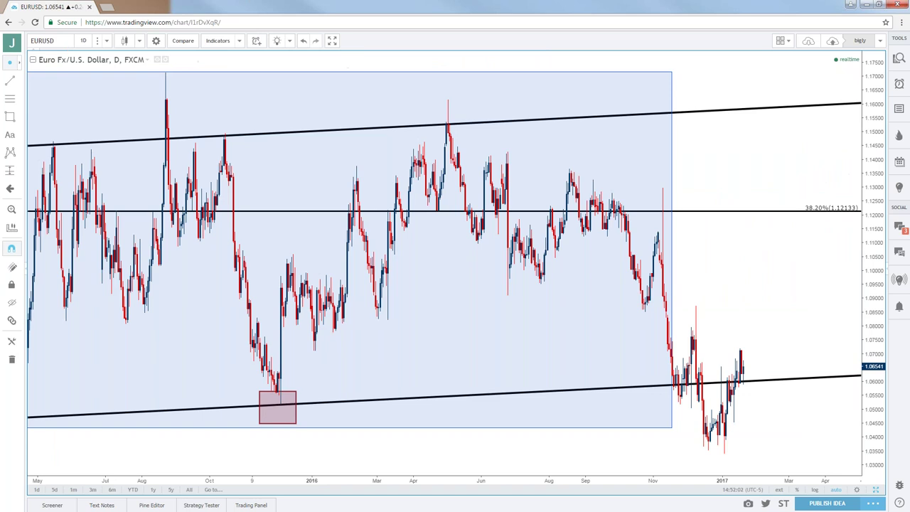
{"action": "left_click", "coordinate": [83, 40]}
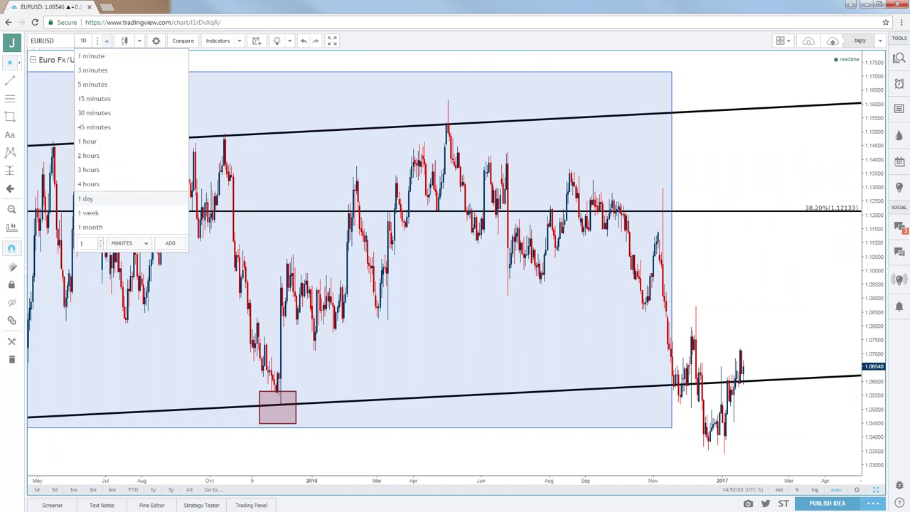
{"action": "left_click", "coordinate": [90, 227]}
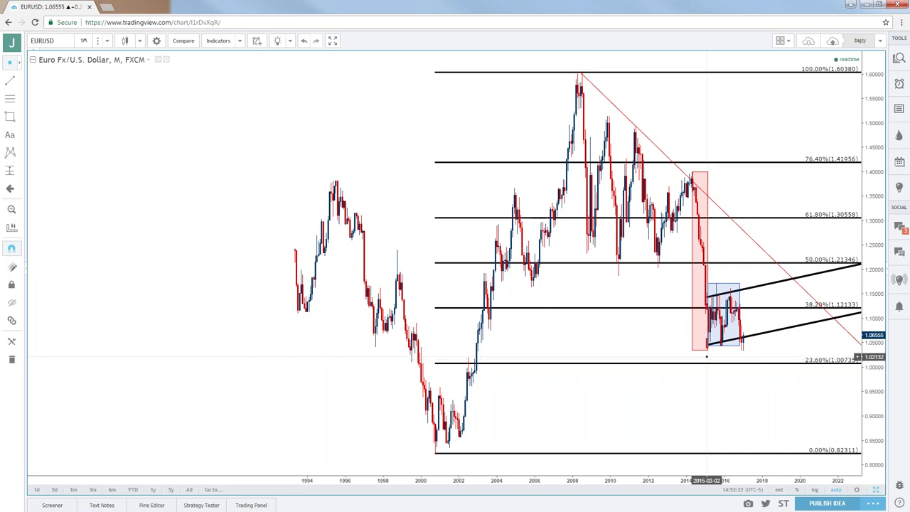
- Load the US30 Wall Street index chart and zoom in
{"action": "type", "text": "US3"}
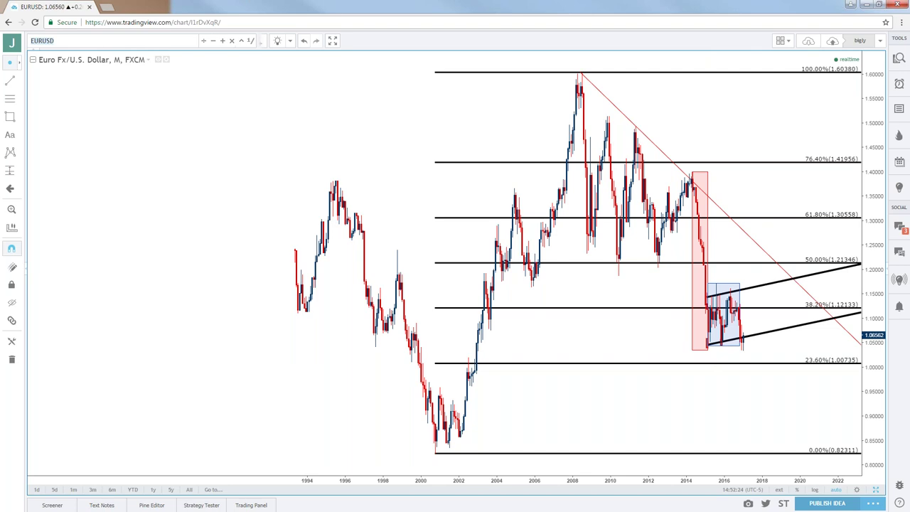
{"action": "type", "text": "0"}
{"action": "key", "text": "Return"}
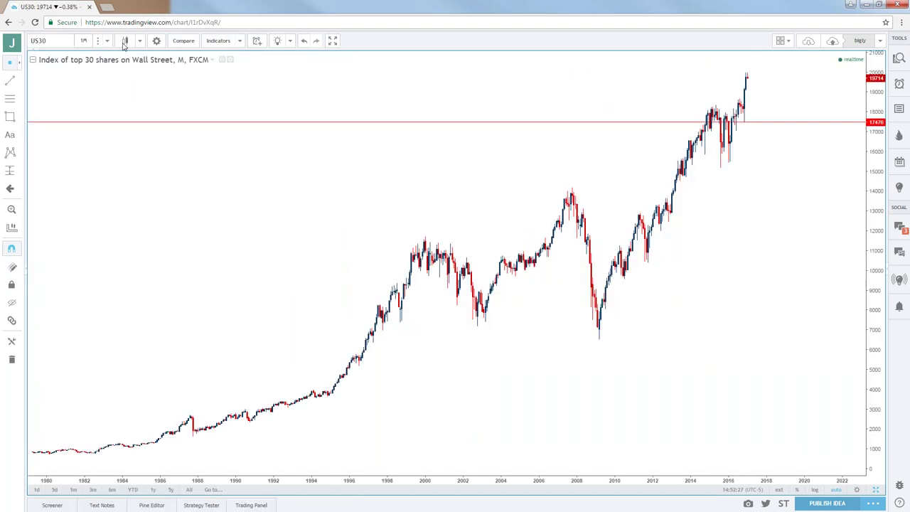
{"action": "scroll", "coordinate": [292, 113], "scroll_direction": "up", "scroll_amount": 3}
{"action": "scroll", "coordinate": [297, 130], "scroll_direction": "up", "scroll_amount": 1}
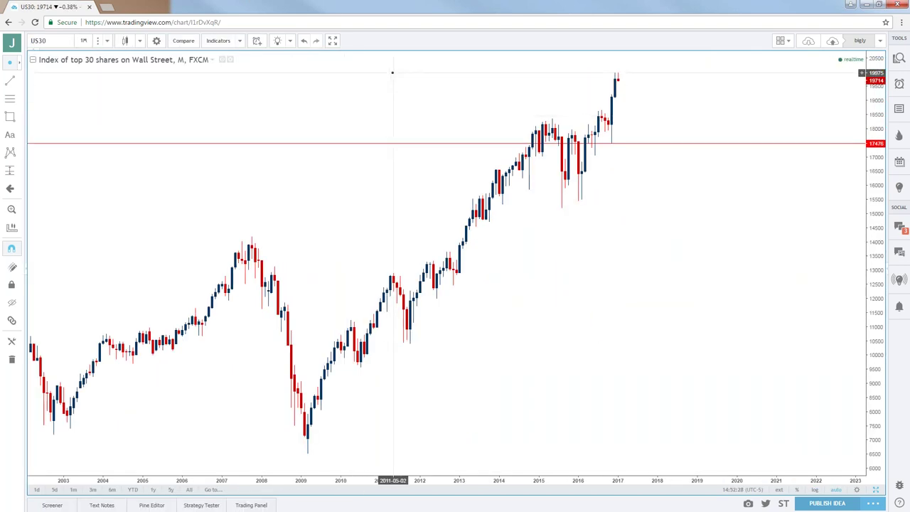
- Switch US30 to the 1-day interval and zoom out back to late 2015
{"action": "left_click", "coordinate": [85, 41]}
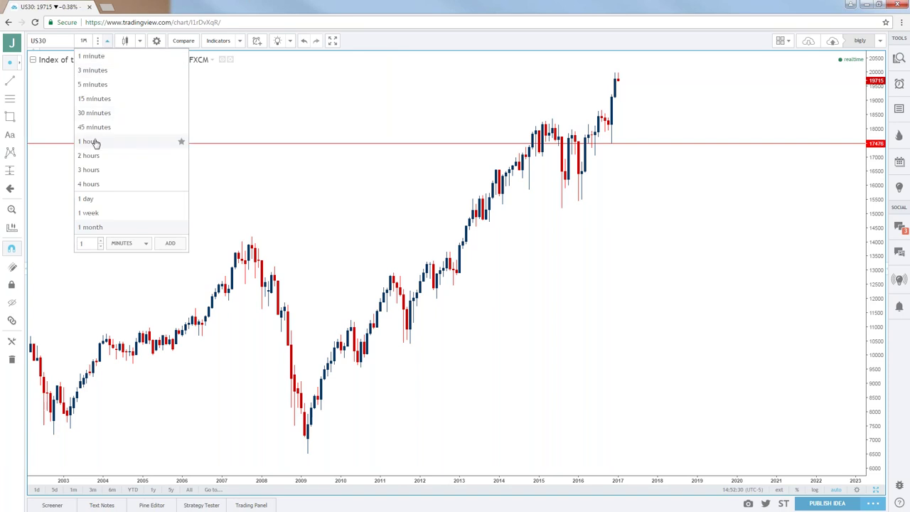
{"action": "left_click", "coordinate": [86, 198]}
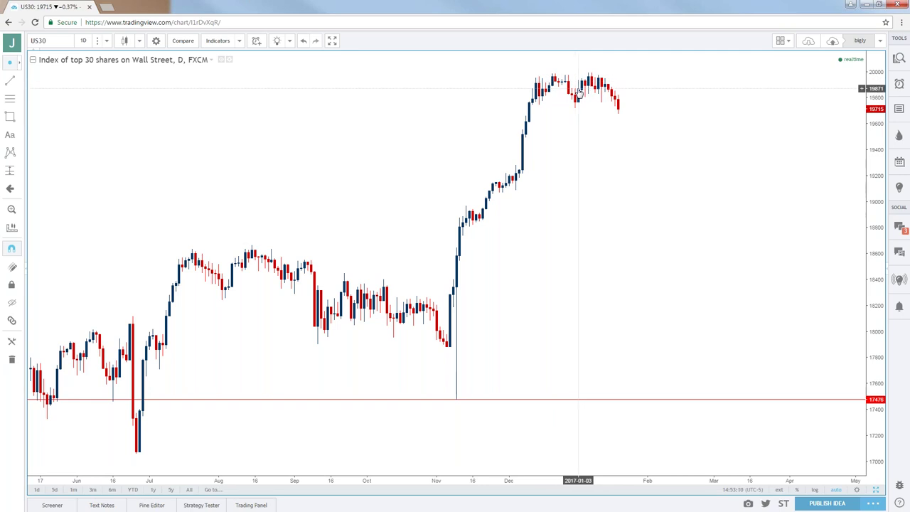
{"action": "scroll", "coordinate": [579, 93], "scroll_direction": "down", "scroll_amount": 3}
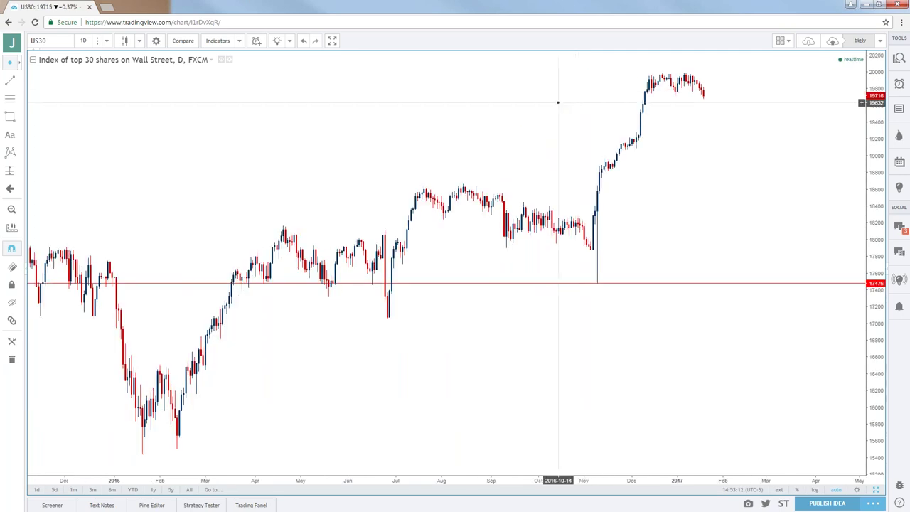
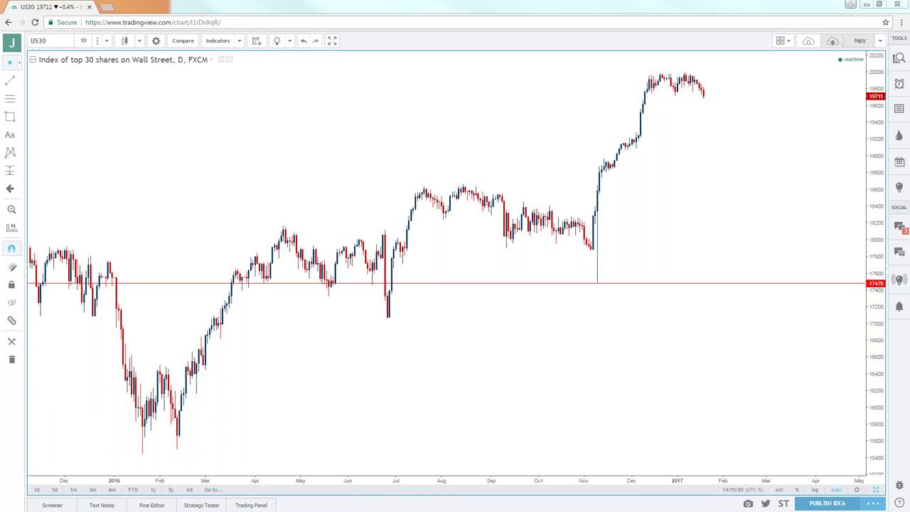
- Load the GBPCAD chart with its 1.59381 support line and rising trendline
{"action": "left_click", "coordinate": [43, 41]}
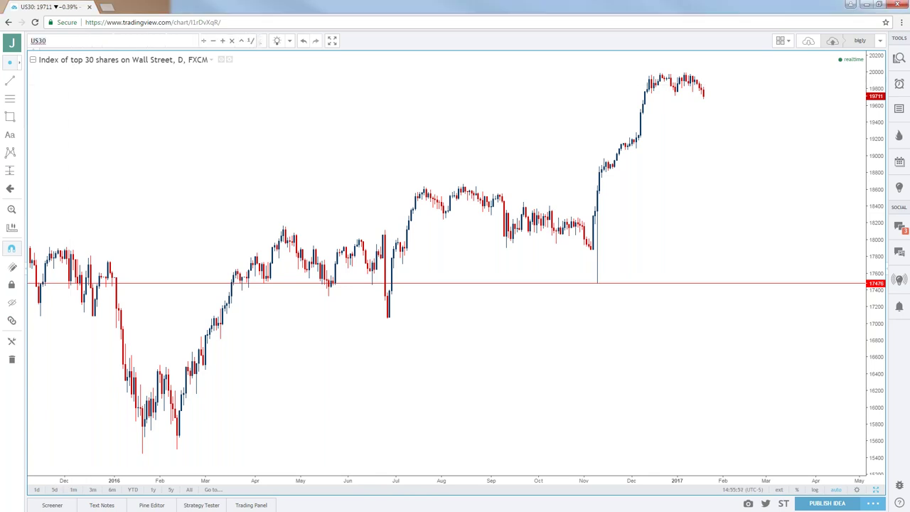
{"action": "type", "text": "GBPCAD"}
{"action": "key", "text": "Return"}
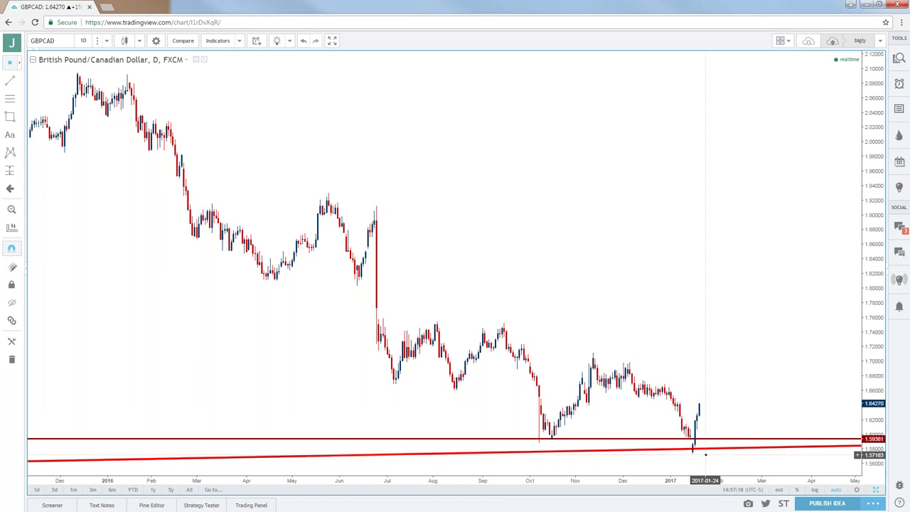
{"action": "left_click", "coordinate": [107, 41]}
- Check GBPCAD's trendline projection on the monthly chart, then switch to 4-hour candles
{"action": "left_click", "coordinate": [101, 225]}
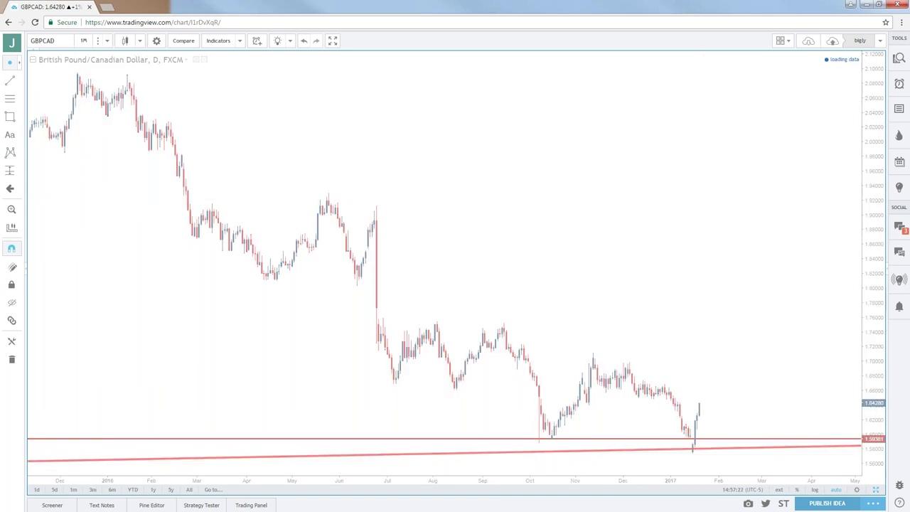
{"action": "left_click_drag", "start_coordinate": [467, 225], "coordinate": [387, 221]}
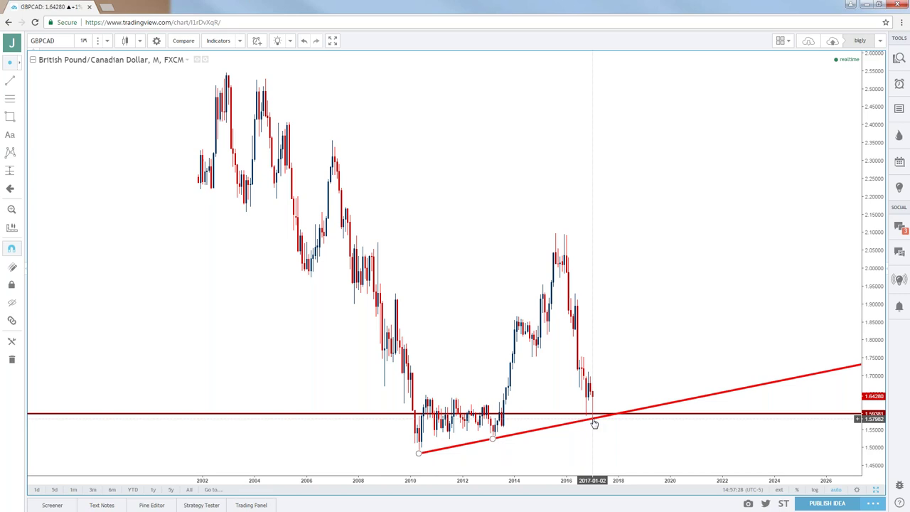
{"action": "left_click", "coordinate": [83, 41]}
{"action": "left_click", "coordinate": [97, 189]}
- Zoom the 4-hour GBPCAD chart and delete CAD from the symbol
{"action": "scroll", "coordinate": [452, 236], "scroll_direction": "up", "scroll_amount": 2}
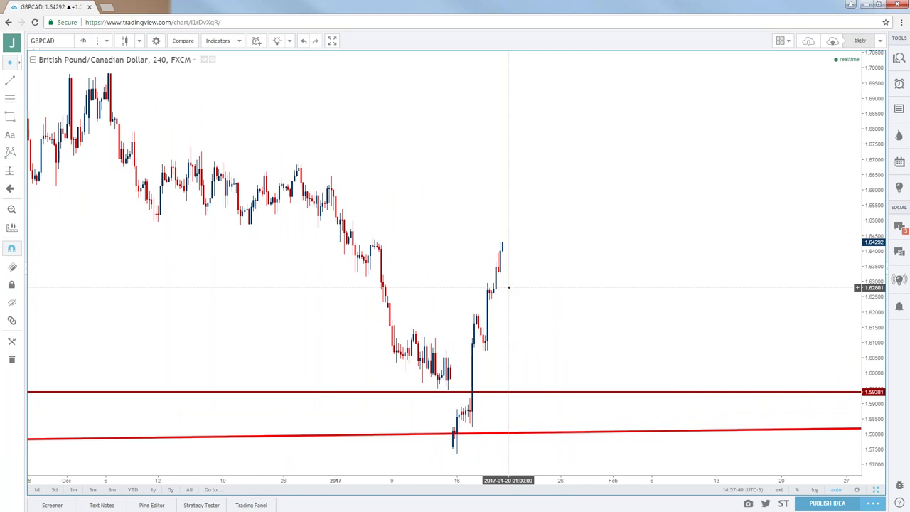
{"action": "scroll", "coordinate": [508, 287], "scroll_direction": "down", "scroll_amount": 5}
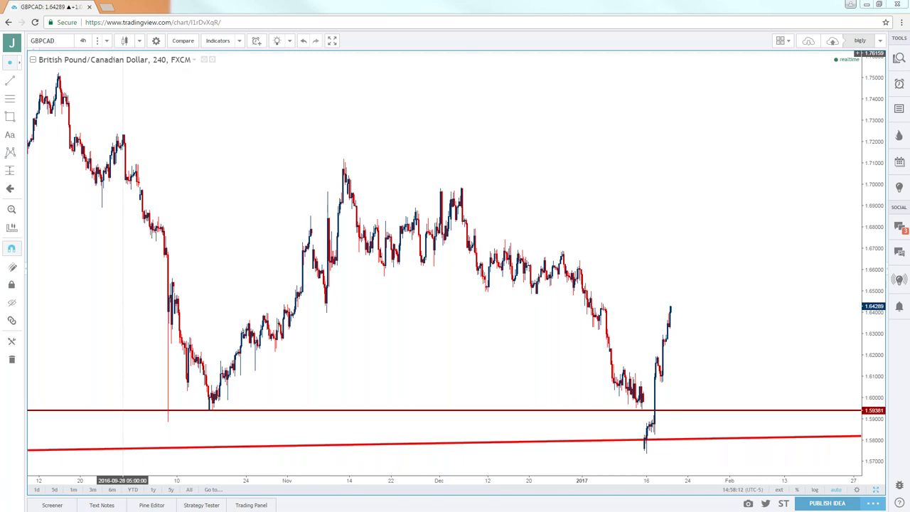
{"action": "left_click", "coordinate": [58, 41]}
{"action": "key", "text": "BackSpace"}
{"action": "key", "text": "BackSpace"}
{"action": "key", "text": "BackSpace"}
- Change the symbol to GBPUSD to show its Fibonacci levels, then reopen the GBPUSD search results
{"action": "type", "text": "USD"}
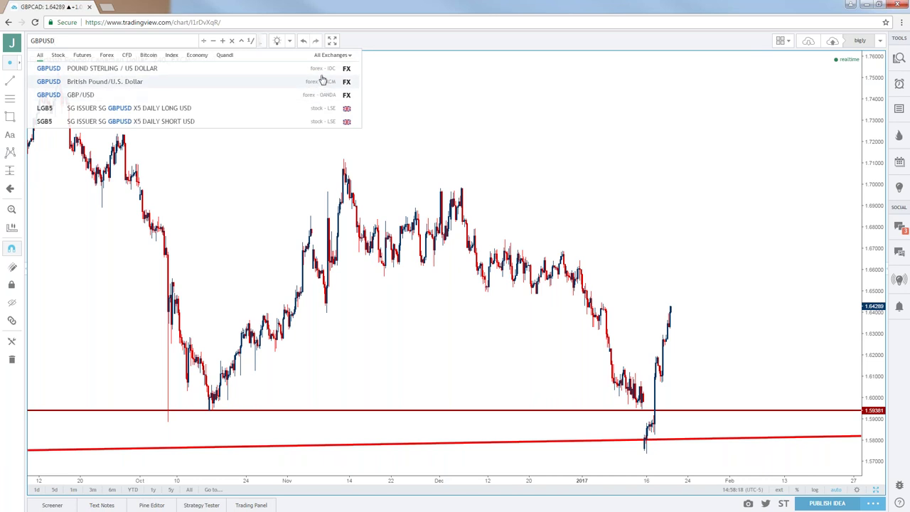
{"action": "left_click", "coordinate": [326, 71]}
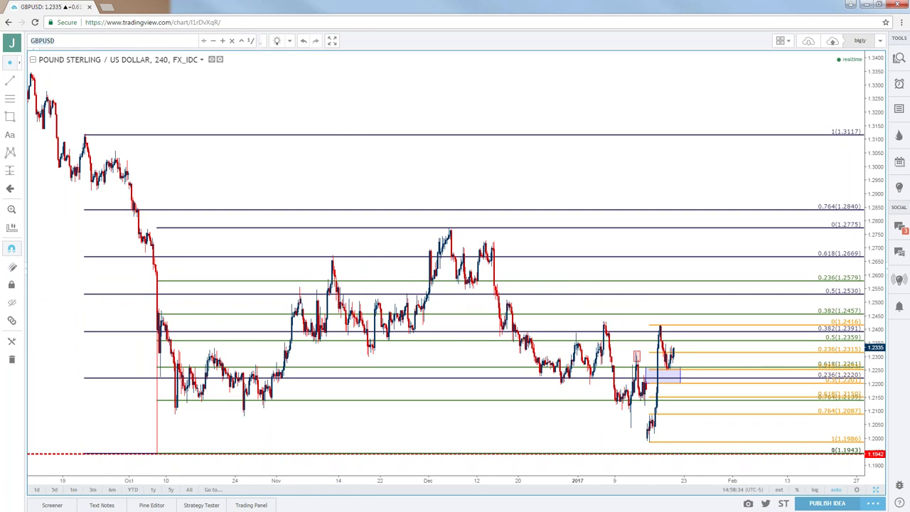
{"action": "left_click", "coordinate": [50, 40]}
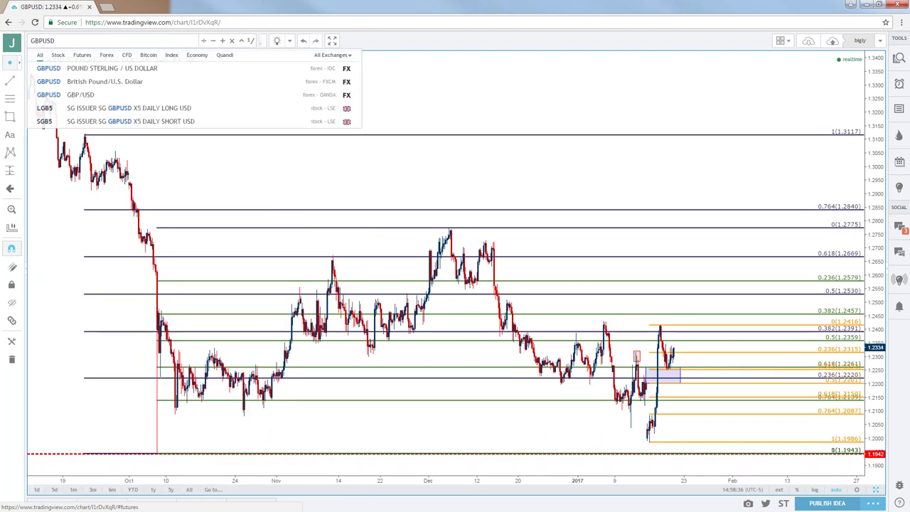
- Load the FXCM GBPUSD chart and inspect its flash crash box, downward channel and Fibonacci levels
{"action": "left_click", "coordinate": [98, 81]}
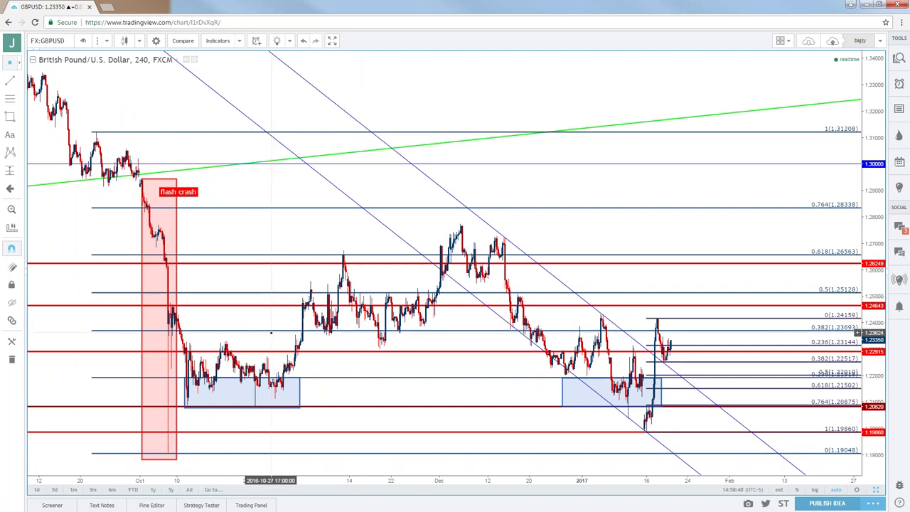
{"action": "left_click", "coordinate": [260, 377]}
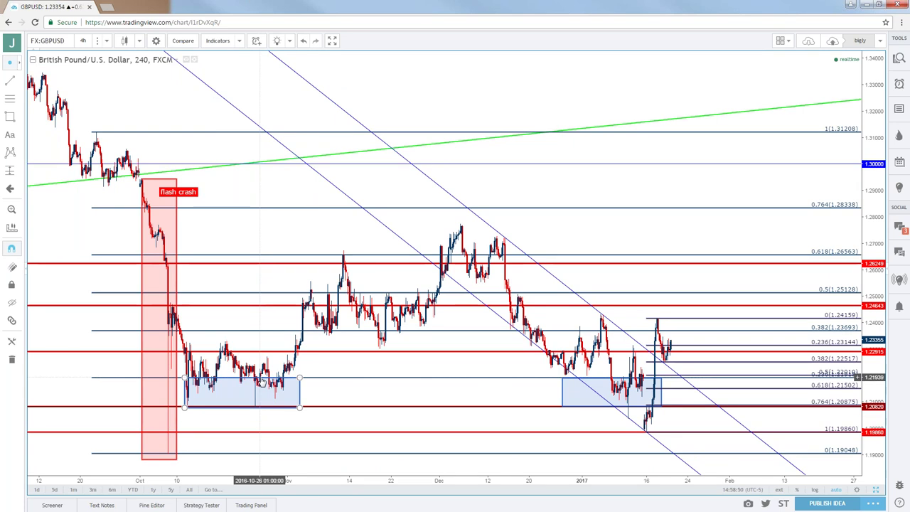
{"action": "scroll", "coordinate": [257, 371], "scroll_direction": "down", "scroll_amount": 1}
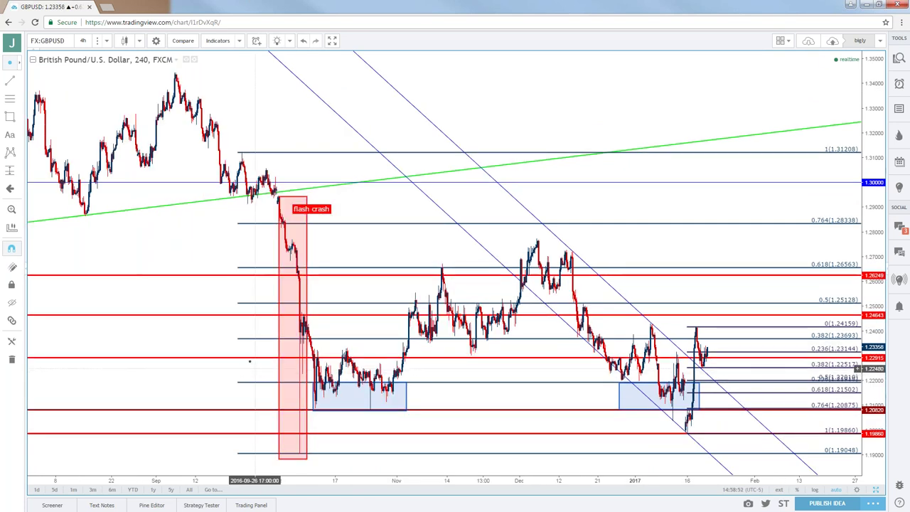
{"action": "left_click_drag", "start_coordinate": [242, 359], "coordinate": [231, 354]}
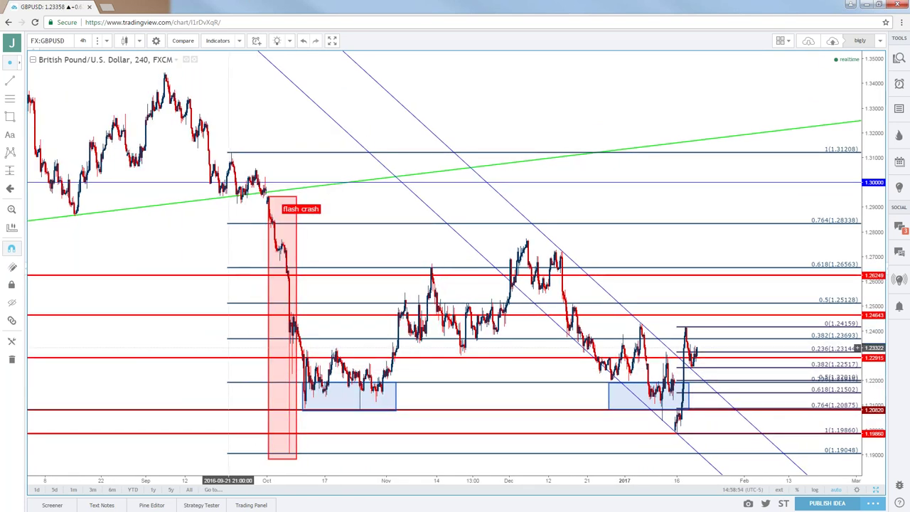
{"action": "scroll", "coordinate": [228, 348], "scroll_direction": "down", "scroll_amount": 2}
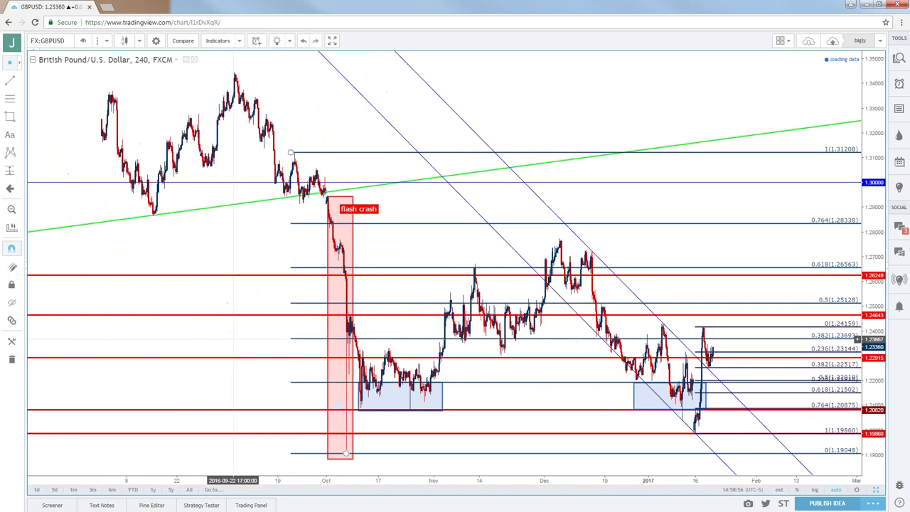
{"action": "scroll", "coordinate": [232, 338], "scroll_direction": "up", "scroll_amount": 2}
{"action": "scroll", "coordinate": [213, 341], "scroll_direction": "up", "scroll_amount": 2}
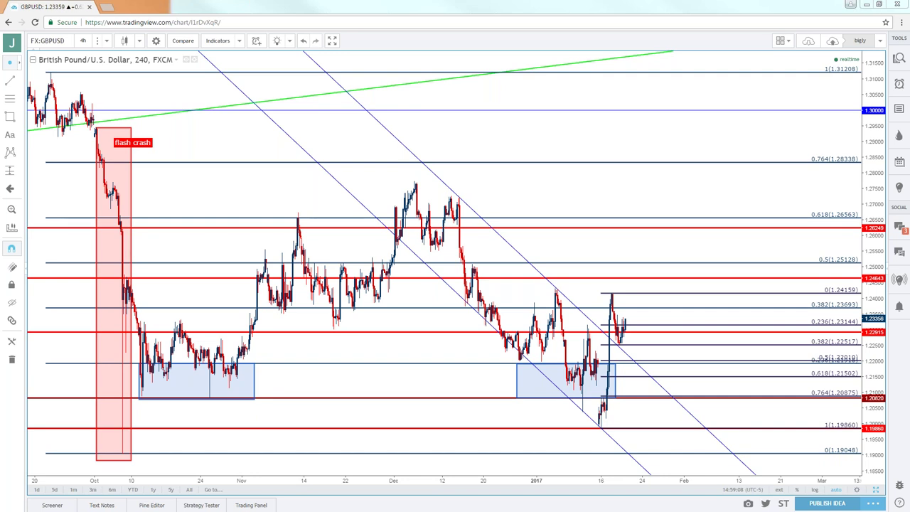
{"action": "left_click", "coordinate": [68, 41]}
- Load NZDUSD and zoom out to show its support box, rising trendline and Fibonacci levels
{"action": "type", "text": "N"}
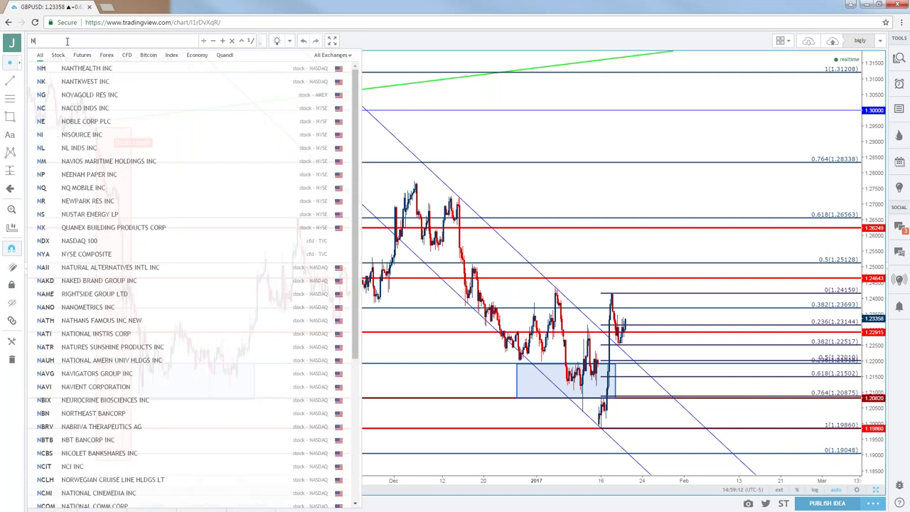
{"action": "type", "text": "ZDUSD"}
{"action": "key", "text": "Return"}
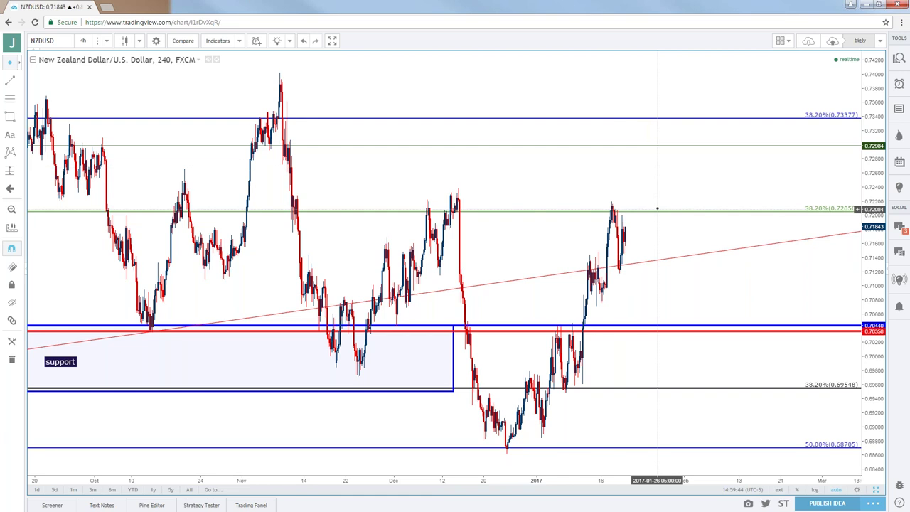
{"action": "scroll", "coordinate": [651, 196], "scroll_direction": "down", "scroll_amount": 2}
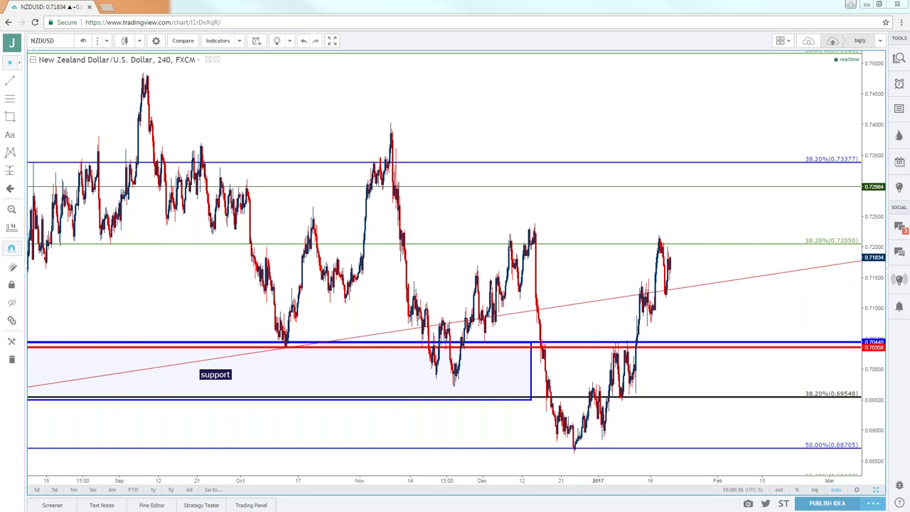
{"action": "left_click", "coordinate": [53, 41]}
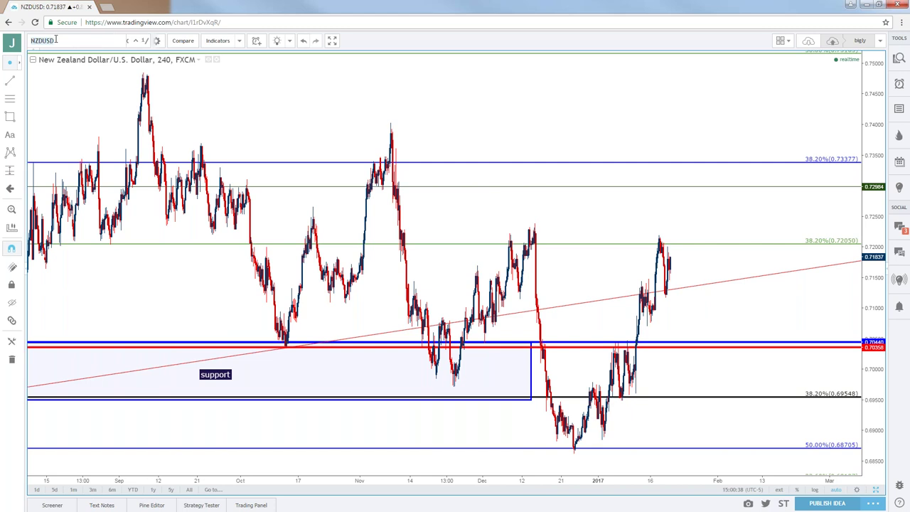
- Load the FXCM AUDUSD chart
{"action": "type", "text": "AUDUSD"}
{"action": "key", "text": "Return"}
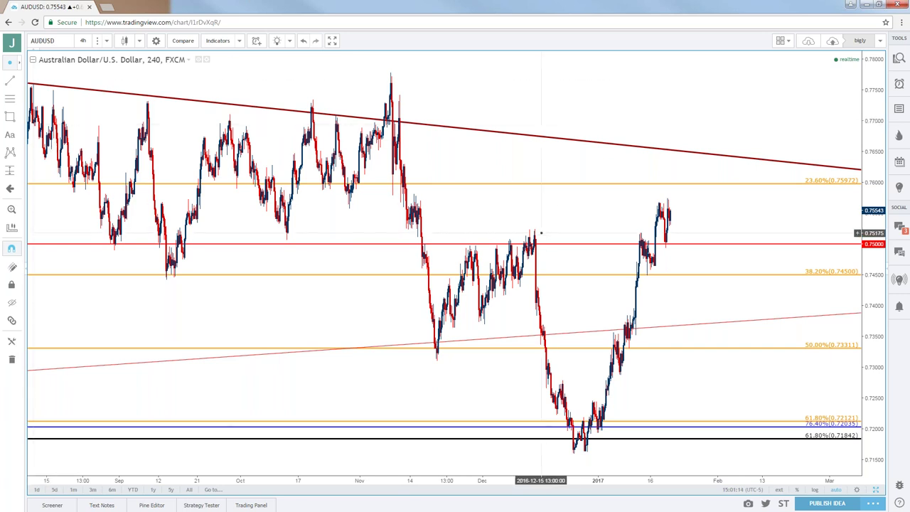
{"action": "scroll", "coordinate": [540, 232], "scroll_direction": "up", "scroll_amount": 4}
- Review AUDUSD hourly candles back to late December, then switch to the daily timeframe
{"action": "left_click", "coordinate": [83, 42]}
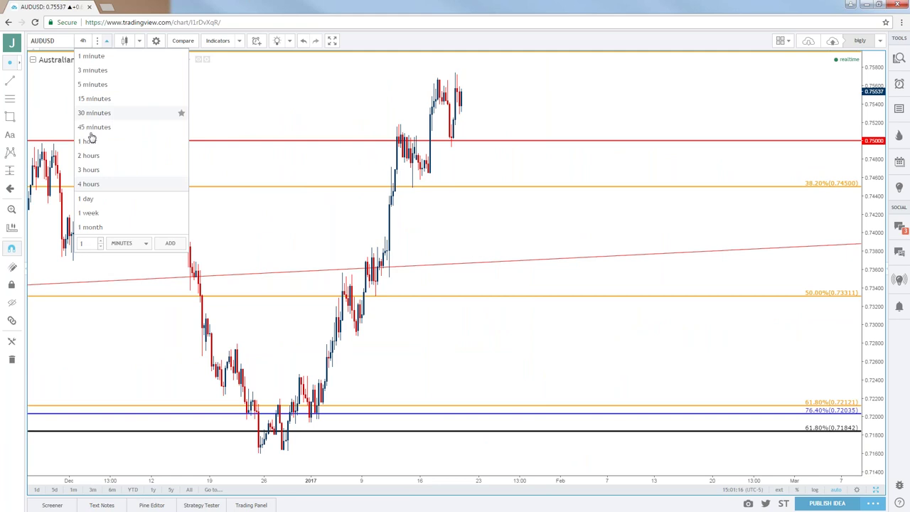
{"action": "left_click", "coordinate": [91, 142]}
{"action": "left_click_drag", "start_coordinate": [410, 221], "coordinate": [693, 221]}
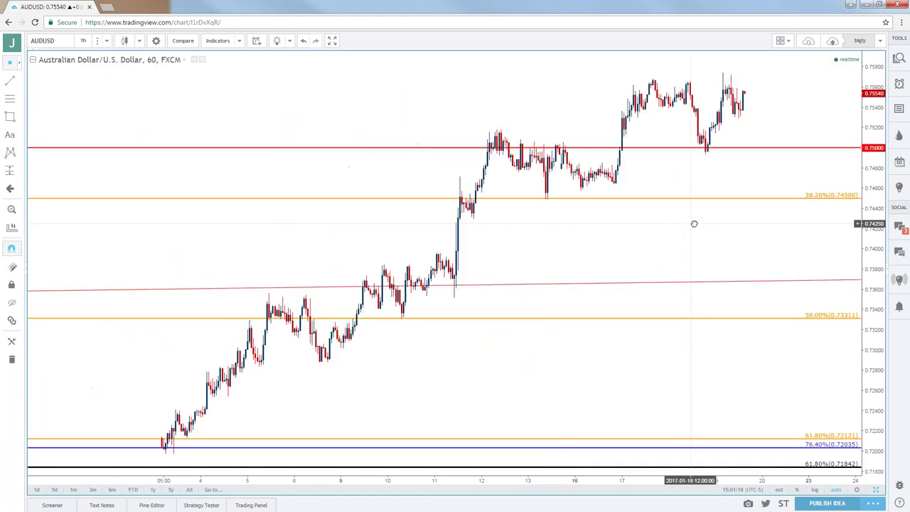
{"action": "left_click_drag", "start_coordinate": [565, 236], "coordinate": [599, 237]}
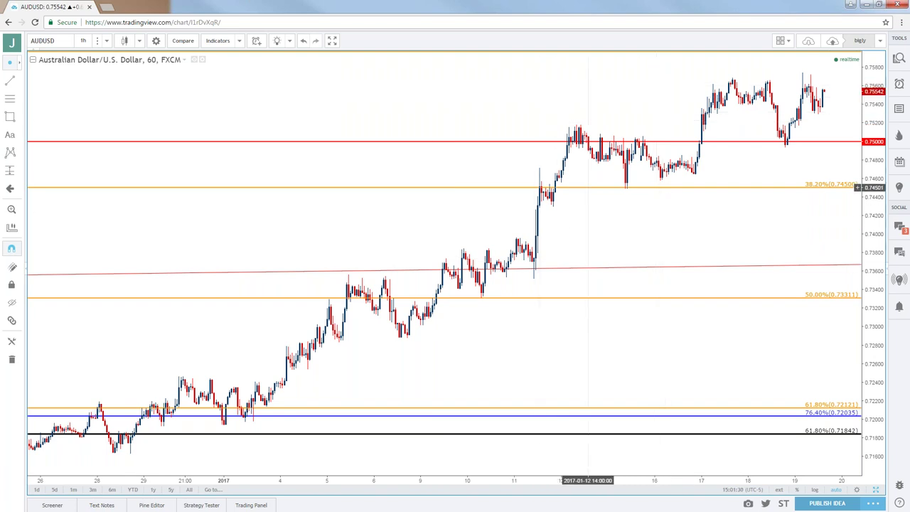
{"action": "left_click", "coordinate": [83, 41]}
{"action": "left_click", "coordinate": [86, 198]}
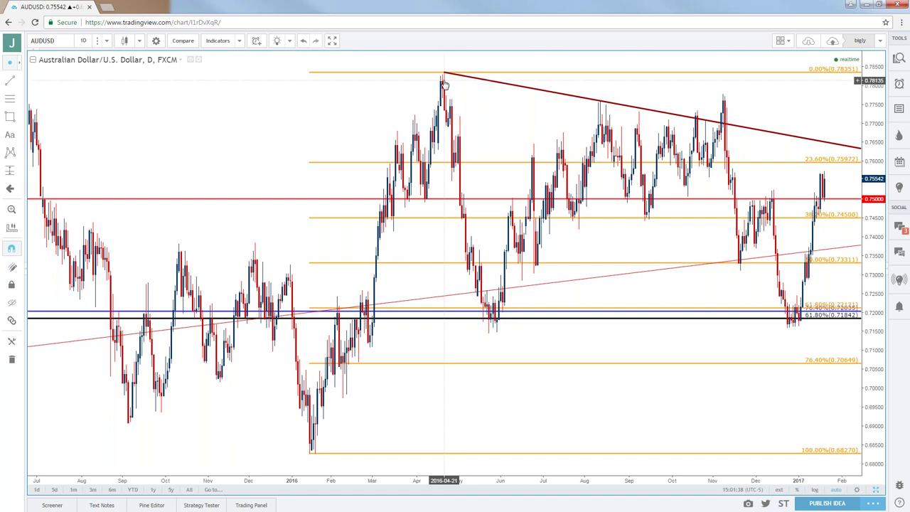
- Show AUDUSD monthly bars from 2002, with Fibonacci levels 1.10802 to 0.47760
{"action": "scroll", "coordinate": [442, 83], "scroll_direction": "down", "scroll_amount": 5}
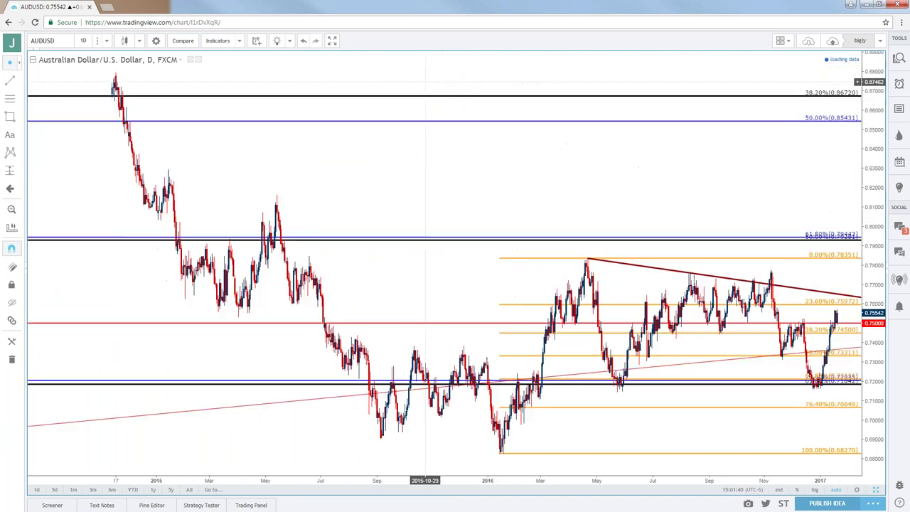
{"action": "left_click", "coordinate": [90, 41]}
{"action": "left_click", "coordinate": [92, 228]}
{"action": "scroll", "coordinate": [379, 245], "scroll_direction": "down", "scroll_amount": 5}
{"action": "left_click_drag", "start_coordinate": [584, 270], "coordinate": [441, 284]}
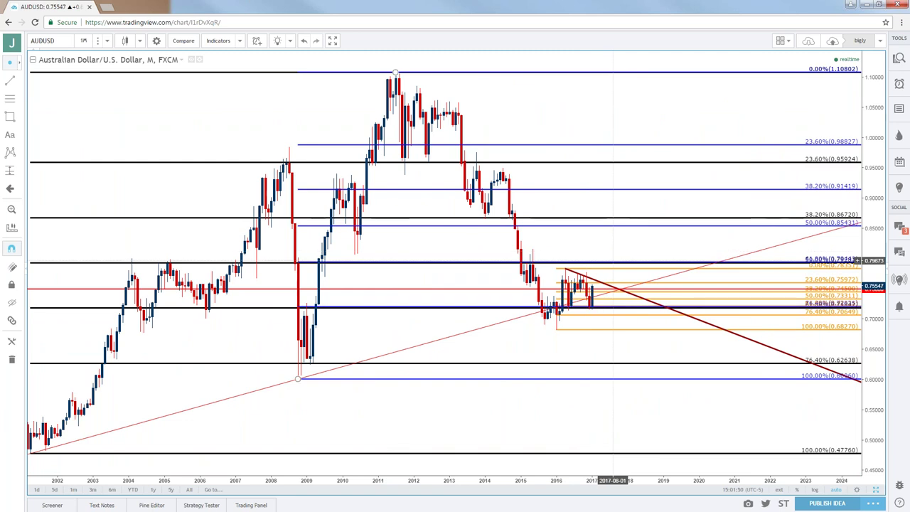
- Zoom out monthly AUDUSD to the mid-1990s, showing both Fibonacci sets up to 1.10802
{"action": "scroll", "coordinate": [593, 240], "scroll_direction": "down", "scroll_amount": 2}
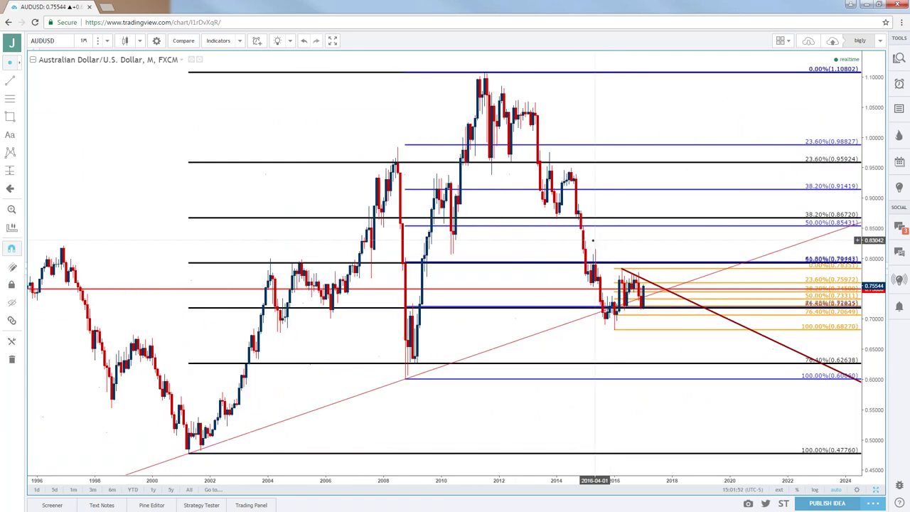
{"action": "scroll", "coordinate": [593, 241], "scroll_direction": "down", "scroll_amount": 1}
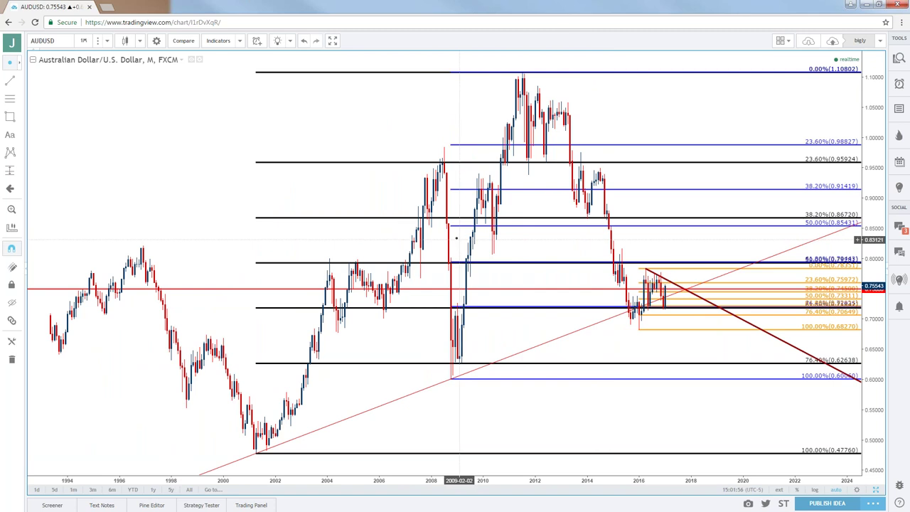
{"action": "scroll", "coordinate": [461, 240], "scroll_direction": "up", "scroll_amount": 1}
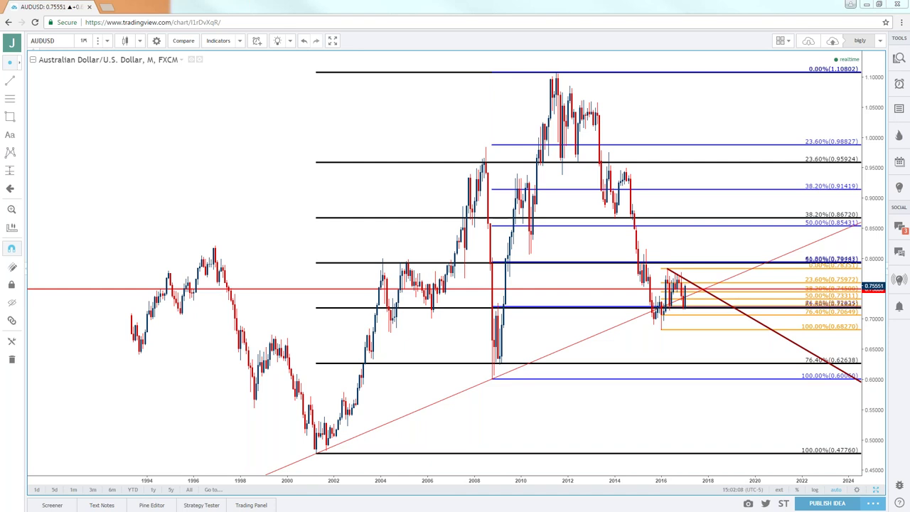
{"action": "left_click", "coordinate": [62, 39]}
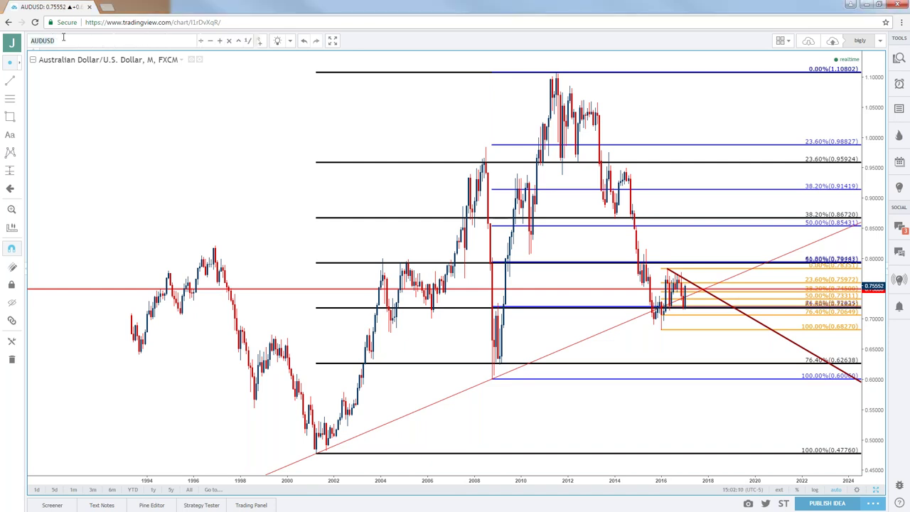
- Load EURGBP and maximize its daily chart with Fibonacci levels 0.88331 to 0.72600
{"action": "type", "text": "EURGBP"}
{"action": "key", "text": "Return"}
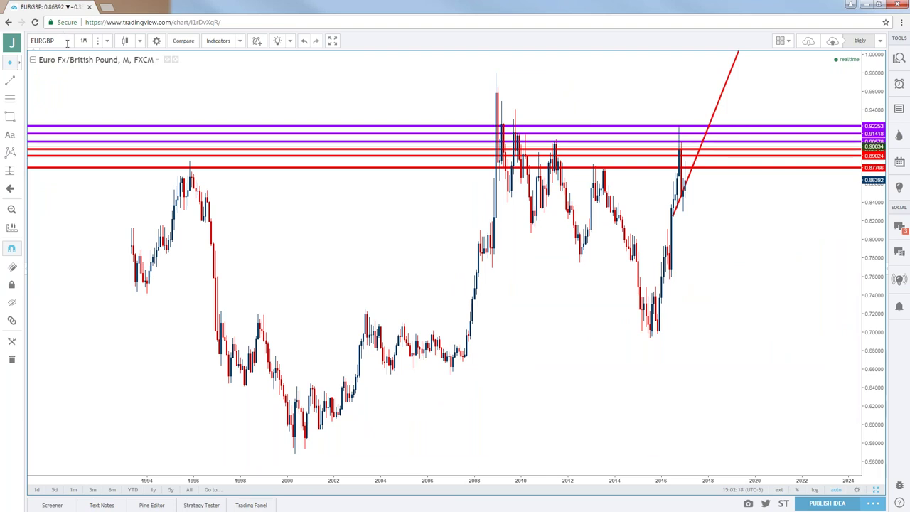
{"action": "left_click", "coordinate": [876, 489]}
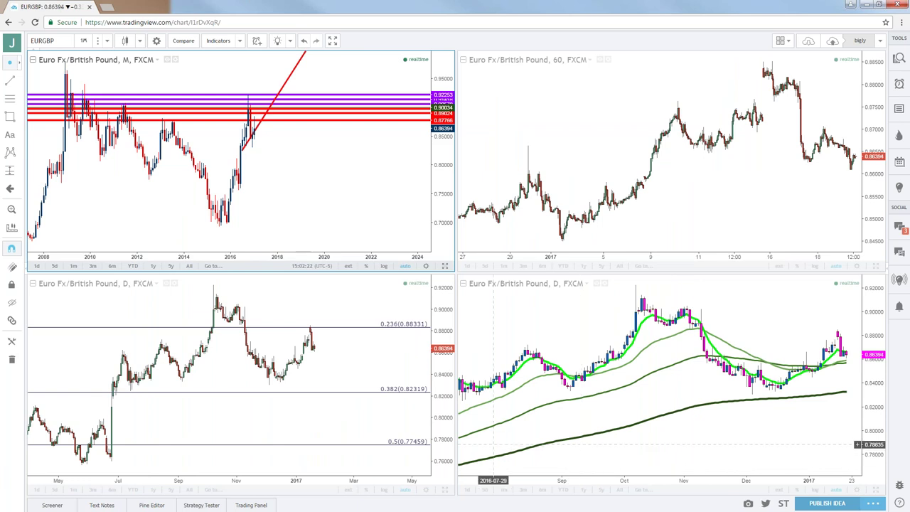
{"action": "left_click", "coordinate": [444, 490]}
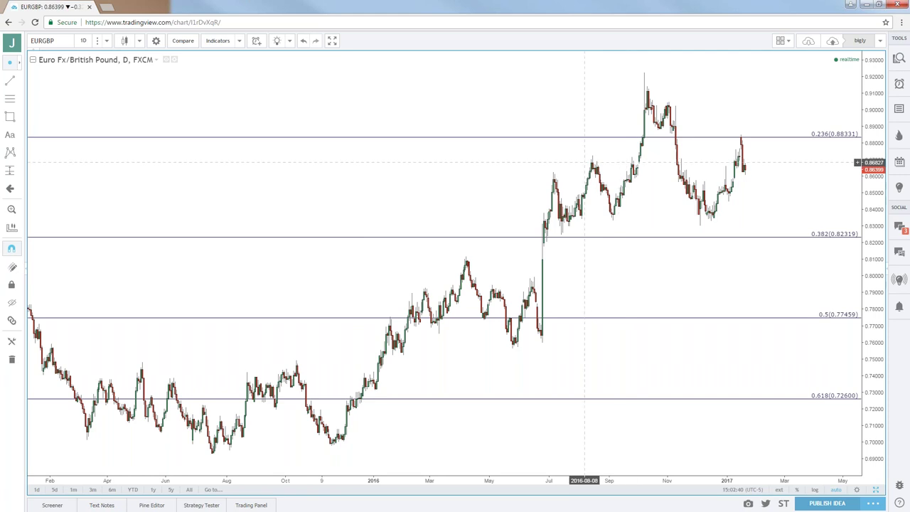
- Show EURGBP 1-hour candles from mid-December up to the 0.236 (0.88331) Fibonacci level
{"action": "scroll", "coordinate": [519, 171], "scroll_direction": "up", "scroll_amount": 5}
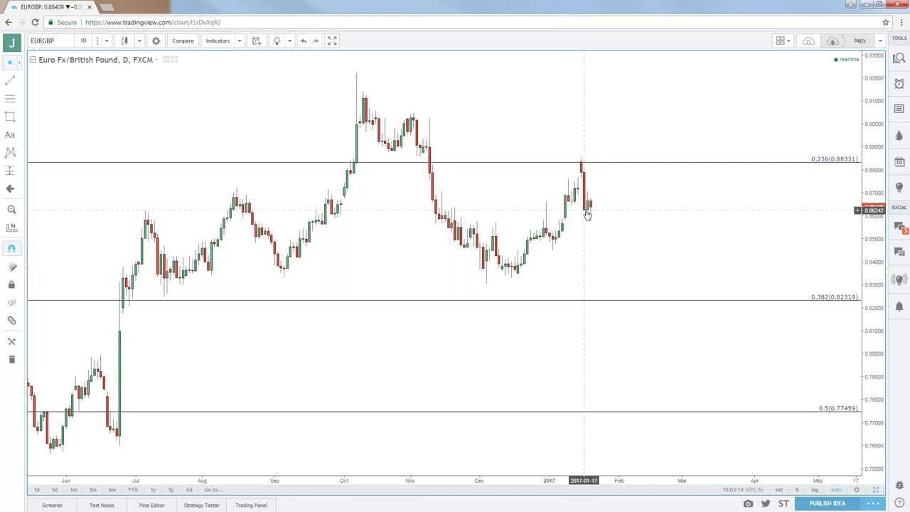
{"action": "left_click", "coordinate": [106, 40]}
{"action": "left_click", "coordinate": [89, 142]}
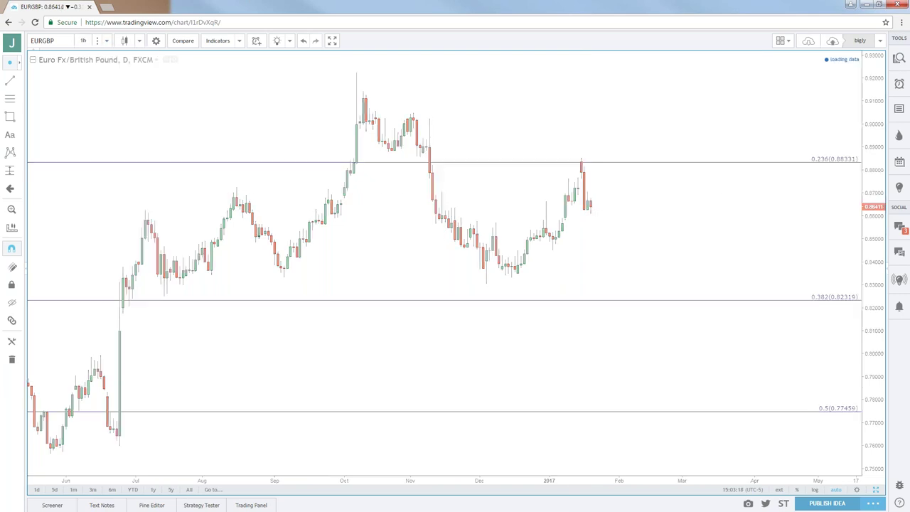
{"action": "scroll", "coordinate": [431, 205], "scroll_direction": "down", "scroll_amount": 5}
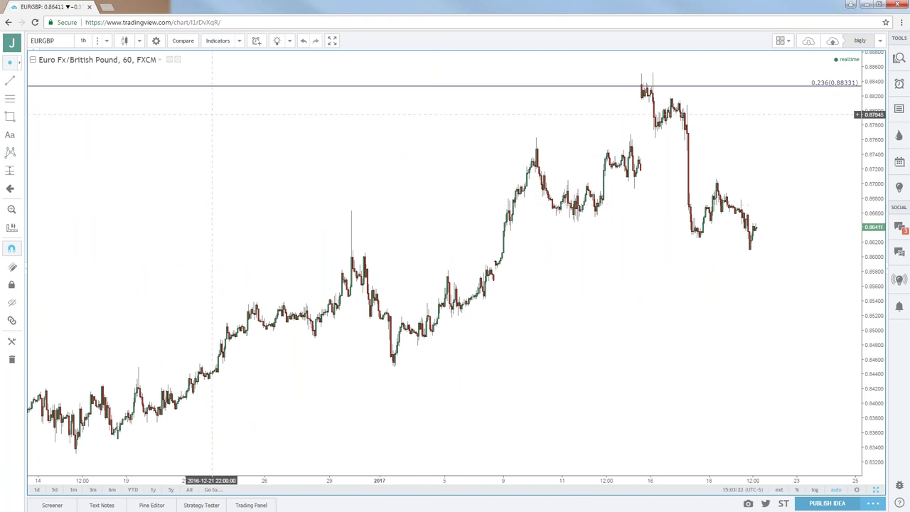
- Switch EURGBP to 4-hour candles and zoom out
{"action": "left_click", "coordinate": [82, 41]}
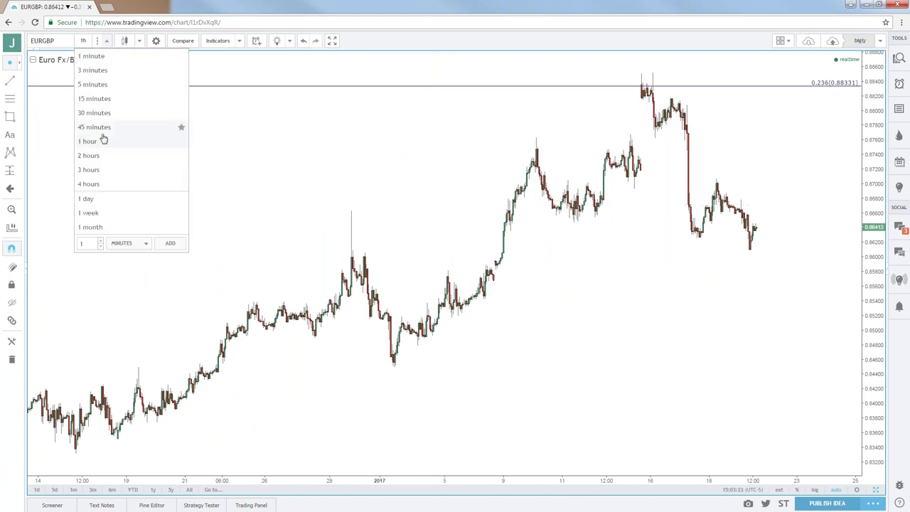
{"action": "left_click", "coordinate": [90, 184]}
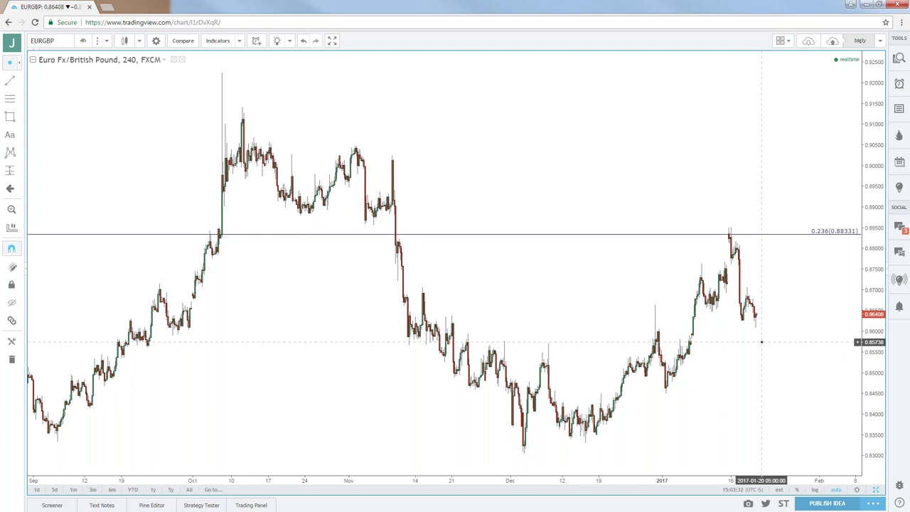
{"action": "scroll", "coordinate": [762, 328], "scroll_direction": "down", "scroll_amount": 3}
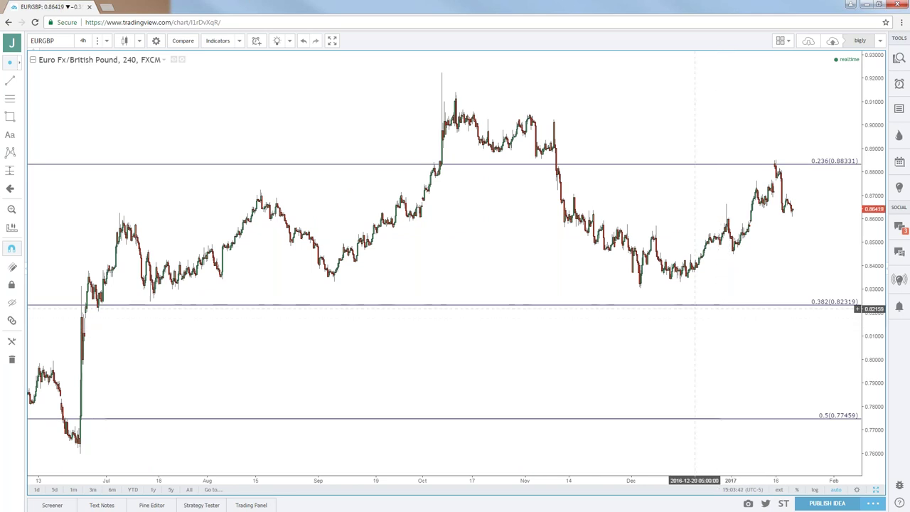
- Select the Trend Line drawing tool from the line tools
{"action": "left_click", "coordinate": [19, 82]}
{"action": "left_click", "coordinate": [58, 88]}
{"action": "scroll", "coordinate": [715, 302], "scroll_direction": "up", "scroll_amount": 3}
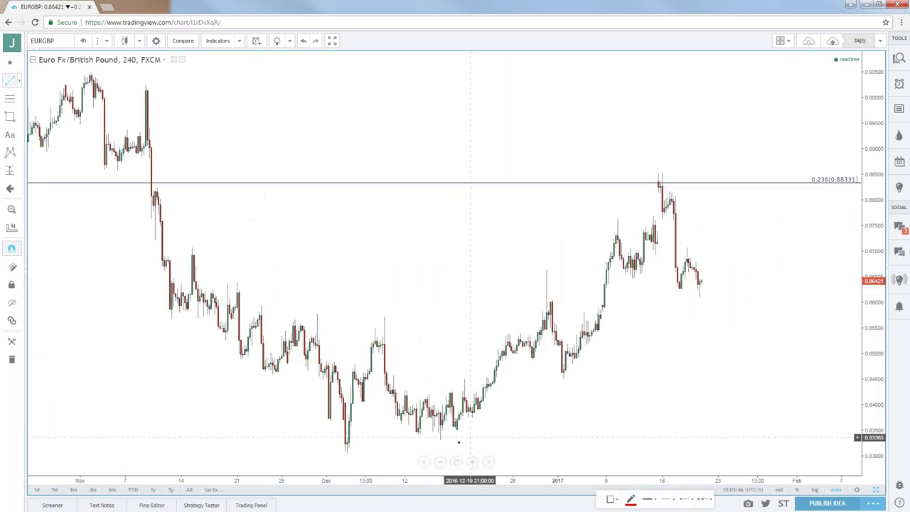
- Draw a red rising trend line from the mid-December low past the latest candles, then zoom out
{"action": "left_click", "coordinate": [439, 439]}
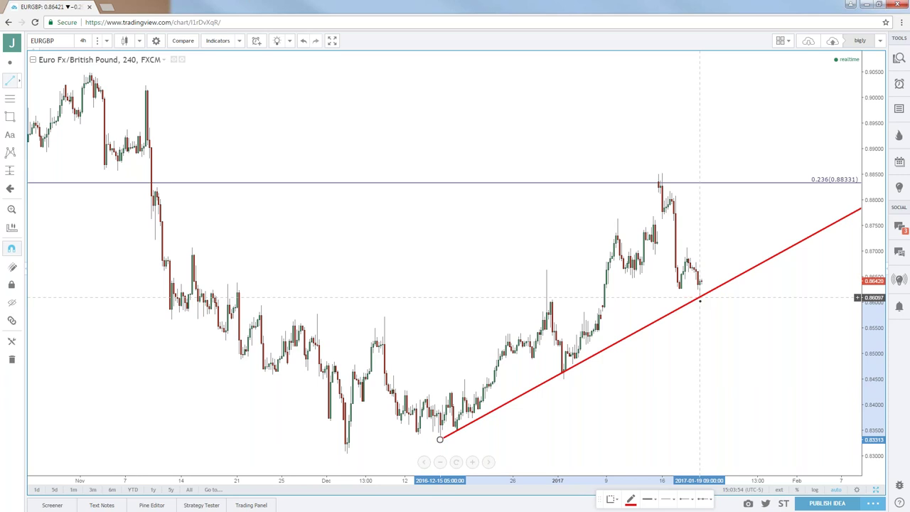
{"action": "left_click", "coordinate": [699, 300]}
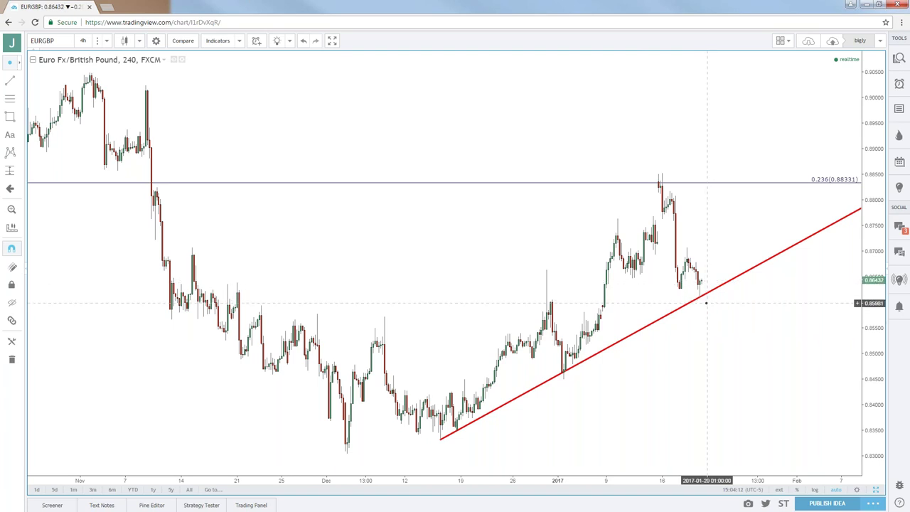
{"action": "scroll", "coordinate": [706, 302], "scroll_direction": "down", "scroll_amount": 2}
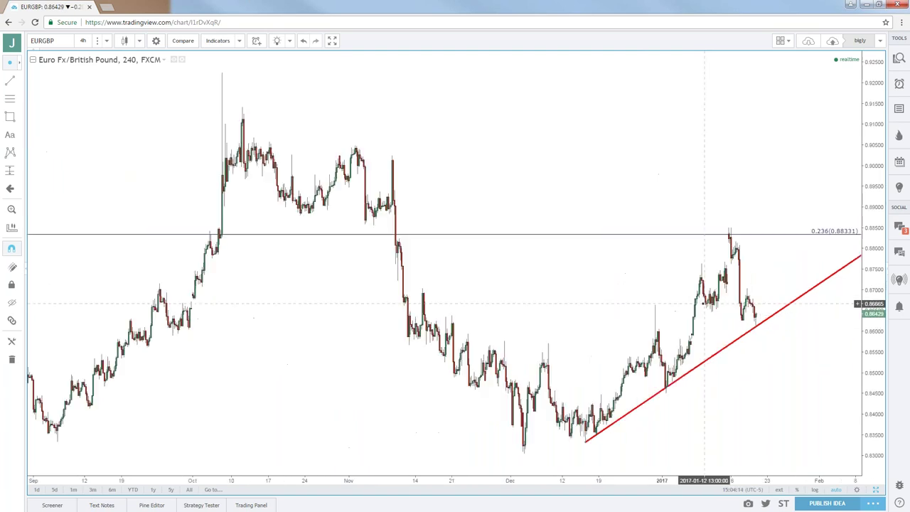
{"action": "scroll", "coordinate": [540, 348], "scroll_direction": "down", "scroll_amount": 2}
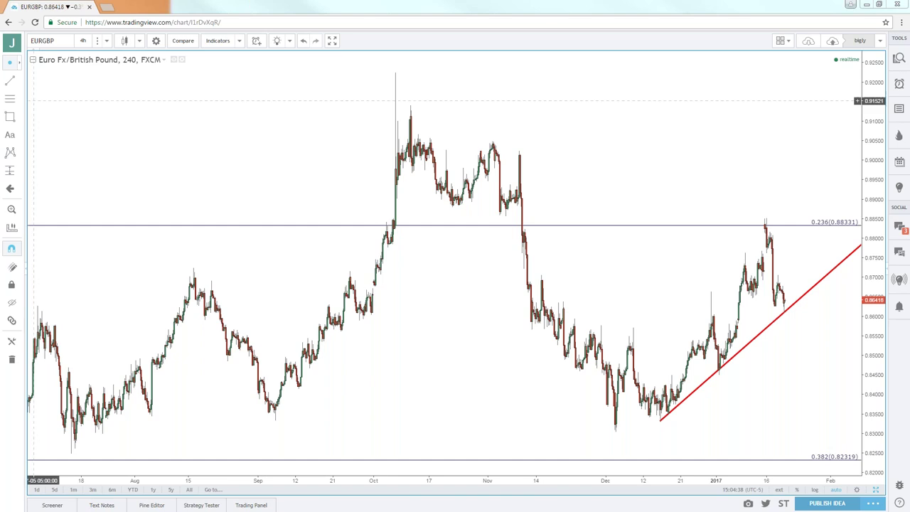
{"action": "left_click", "coordinate": [82, 41]}
- Set the EURGBP interval to 5 minutes and zoom out to show several days
{"action": "left_click", "coordinate": [92, 84]}
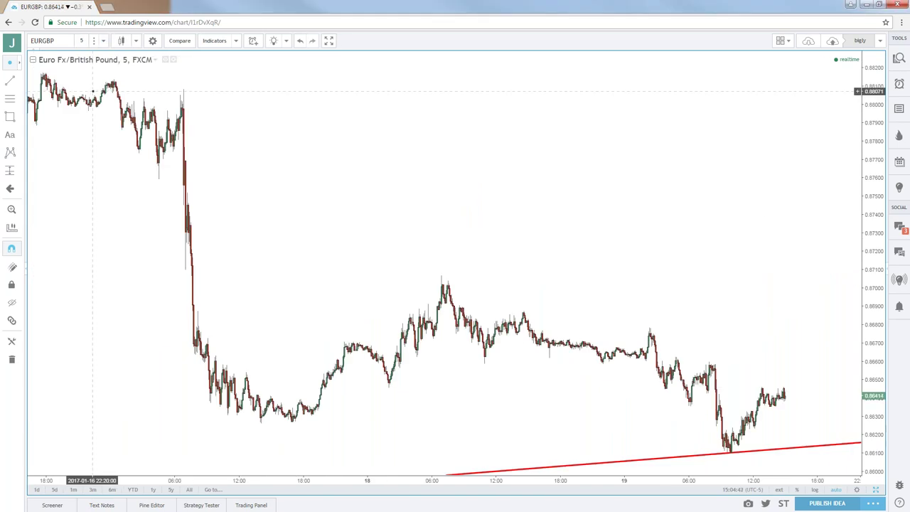
{"action": "scroll", "coordinate": [92, 91], "scroll_direction": "down", "scroll_amount": 1}
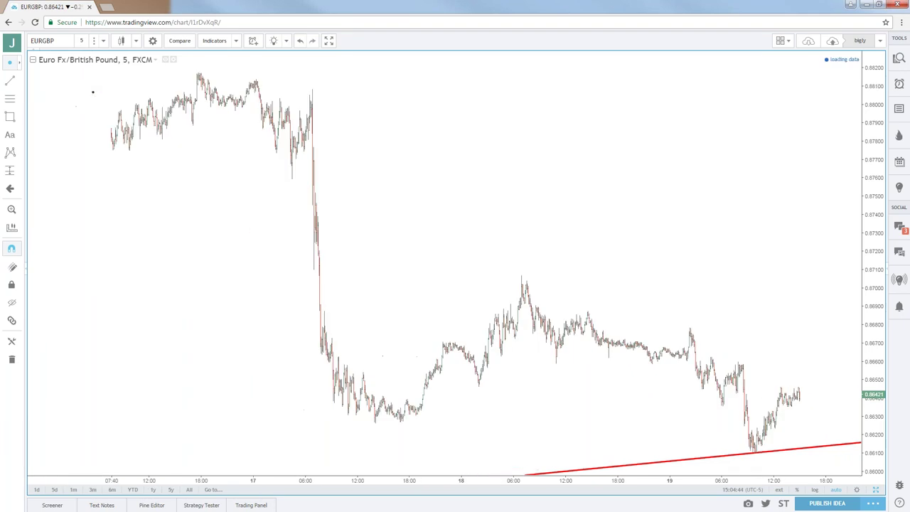
{"action": "scroll", "coordinate": [92, 91], "scroll_direction": "down", "scroll_amount": 1}
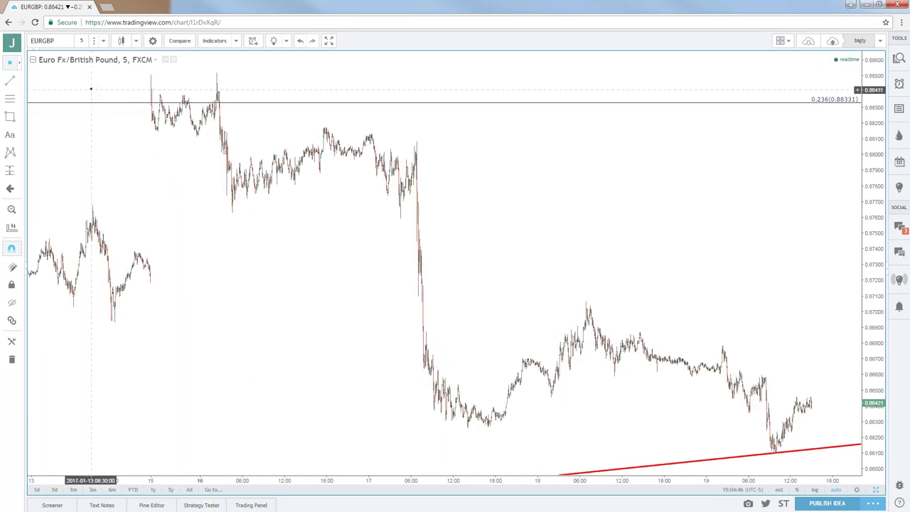
{"action": "left_click", "coordinate": [81, 40]}
- Put the EURGBP chart on 1-hour bars
{"action": "left_click", "coordinate": [83, 143]}
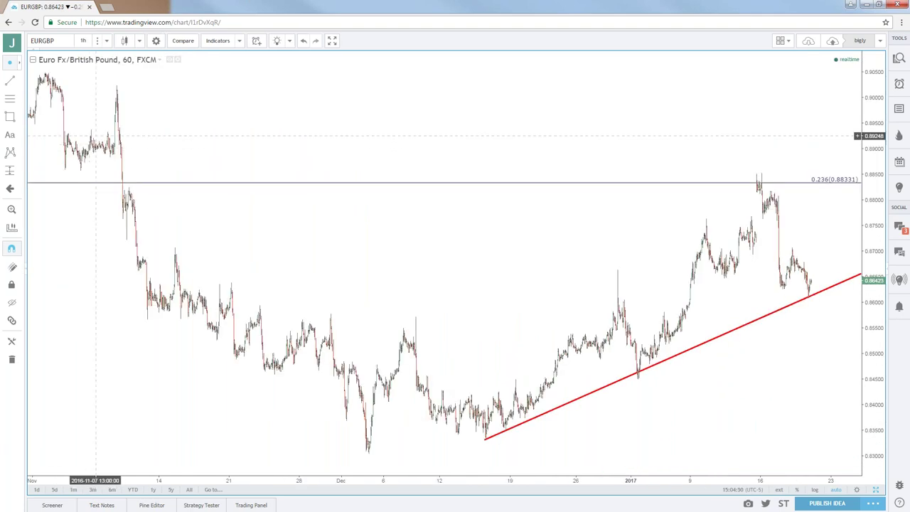
{"action": "left_click", "coordinate": [83, 40]}
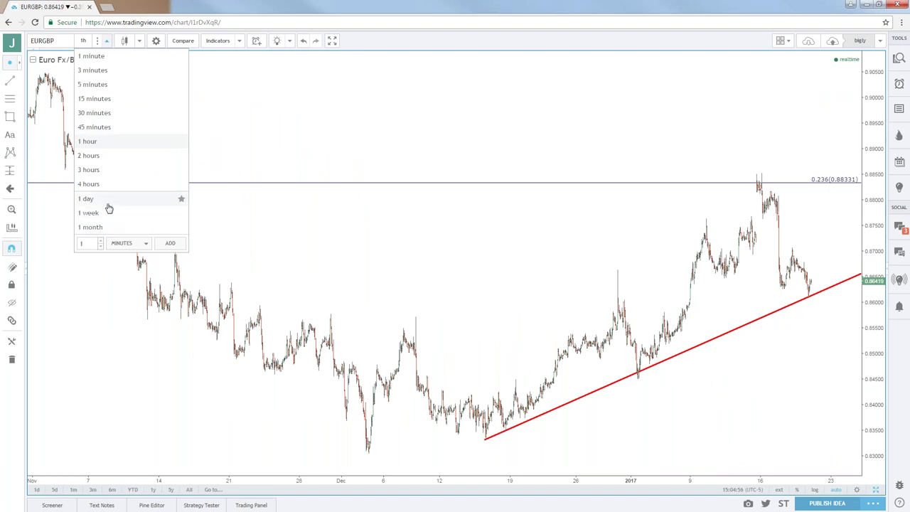
{"action": "left_click", "coordinate": [558, 254]}
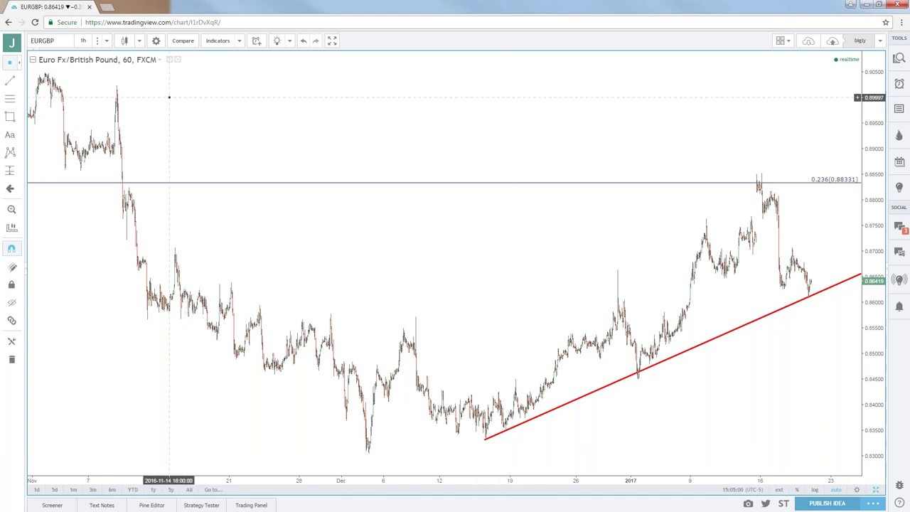
- Change EURGBP to daily candles to show the long-term Fibonacci levels
{"action": "left_click", "coordinate": [83, 40]}
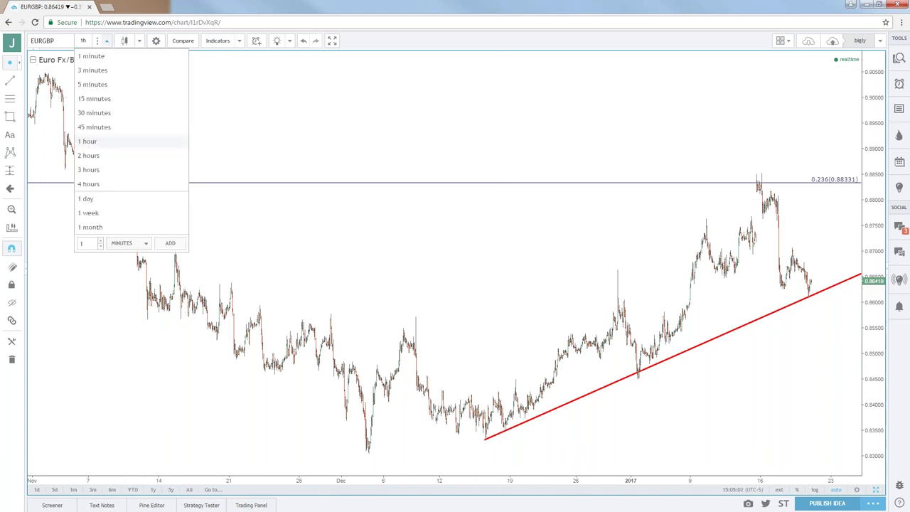
{"action": "left_click", "coordinate": [91, 201]}
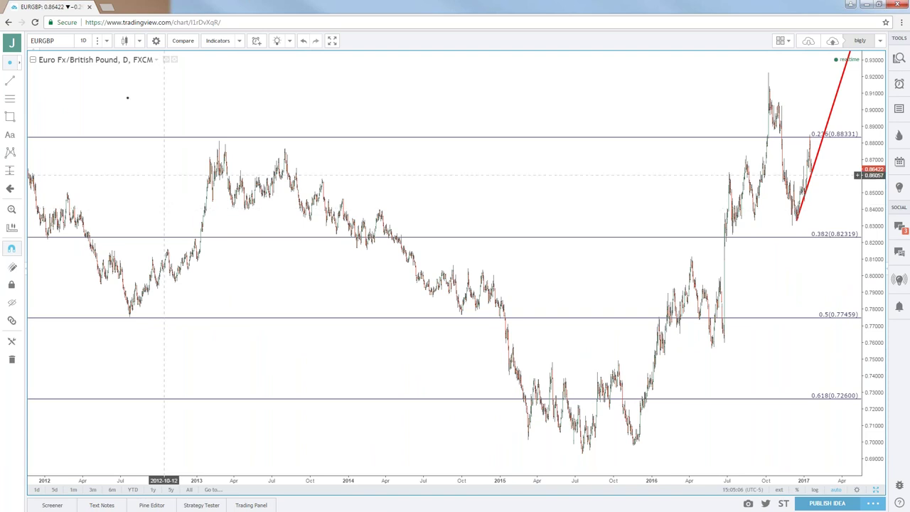
{"action": "left_click", "coordinate": [83, 40]}
- Set EURGBP to the 1-minute interval to inspect today's moves near the trendline
{"action": "left_click", "coordinate": [102, 57]}
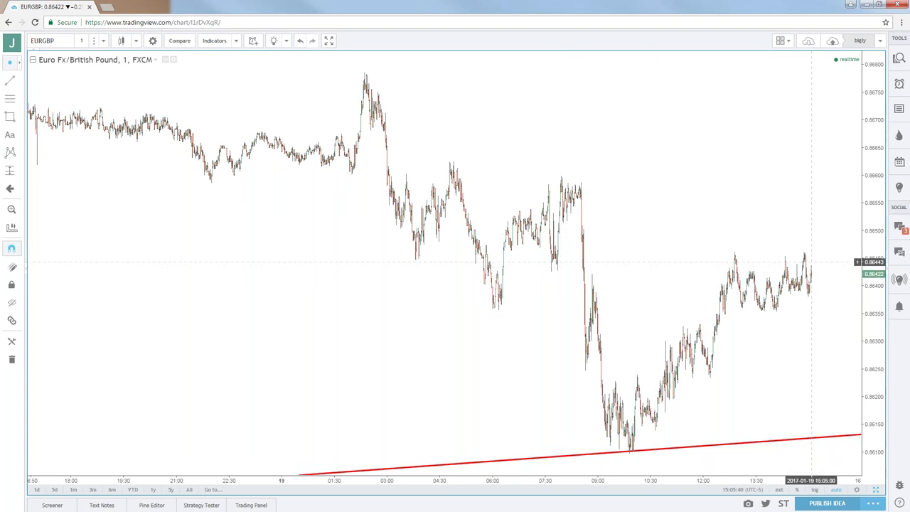
- Return EURGBP to daily candles, zoomed out to show 2008–2017 Fibonacci levels
{"action": "left_click_drag", "start_coordinate": [812, 264], "coordinate": [816, 231]}
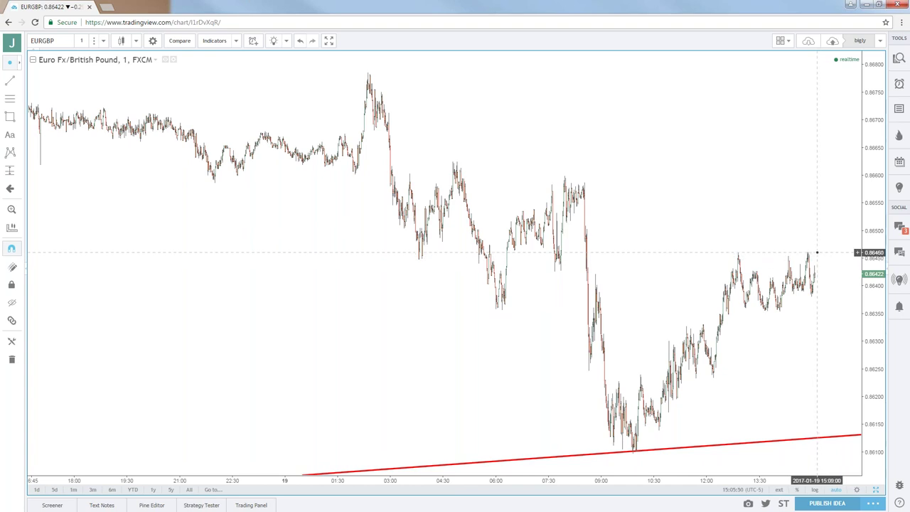
{"action": "scroll", "coordinate": [803, 247], "scroll_direction": "down", "scroll_amount": 2}
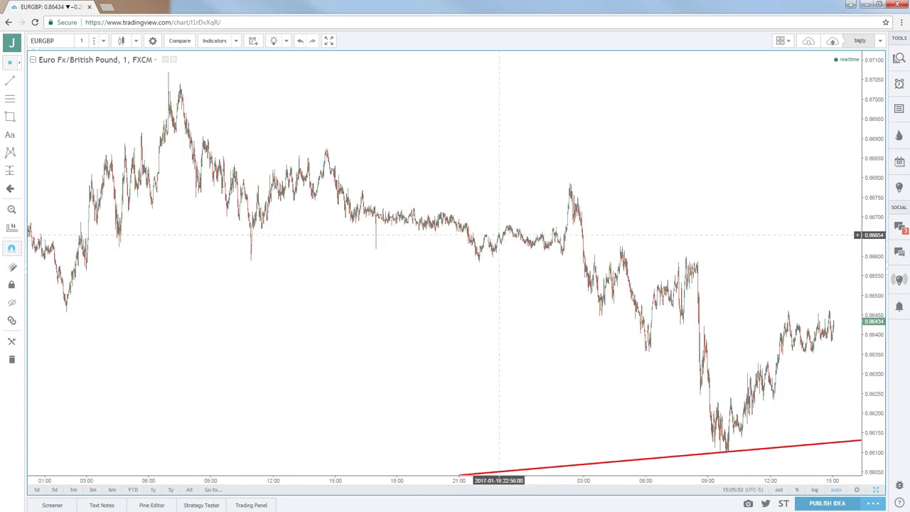
{"action": "left_click", "coordinate": [103, 40]}
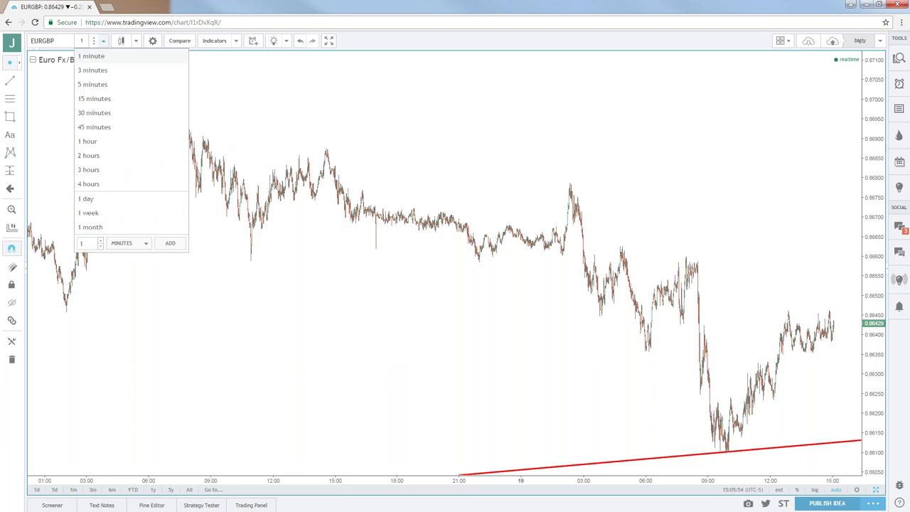
{"action": "left_click", "coordinate": [87, 198]}
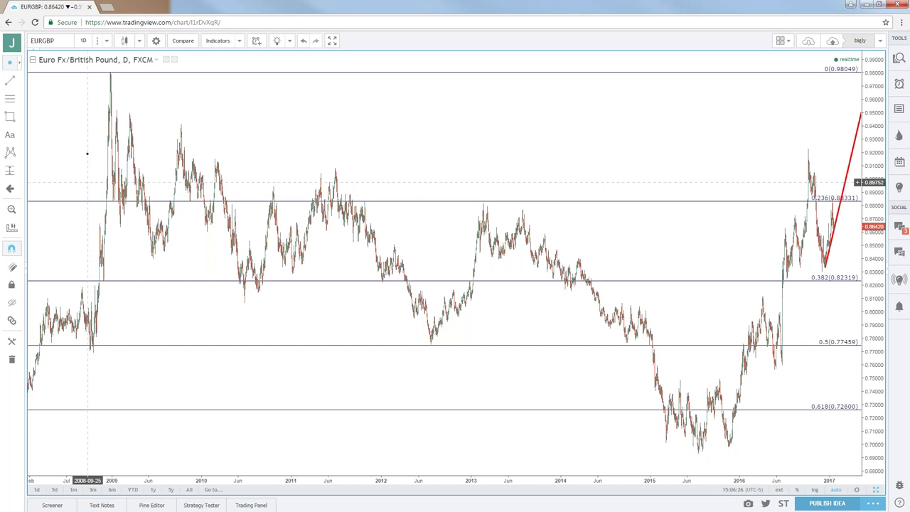
{"action": "left_click", "coordinate": [84, 43]}
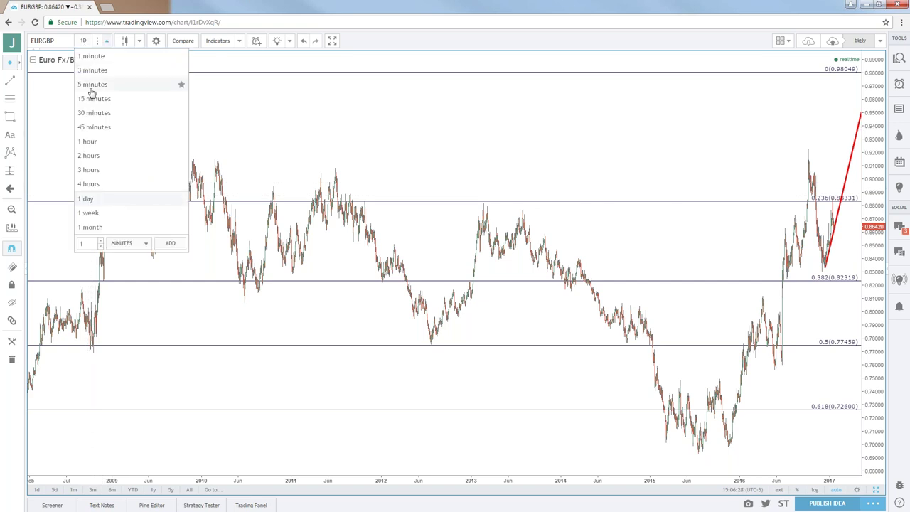
{"action": "left_click", "coordinate": [92, 85]}
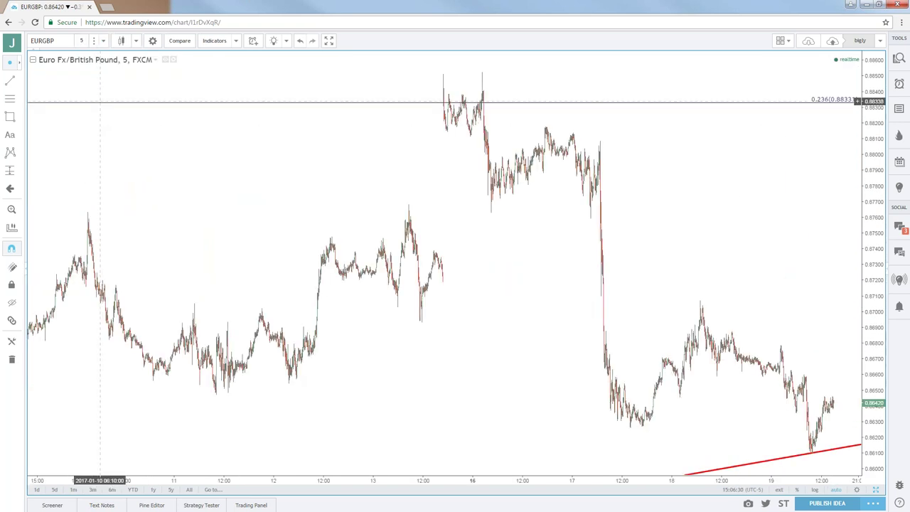
{"action": "left_click", "coordinate": [83, 41]}
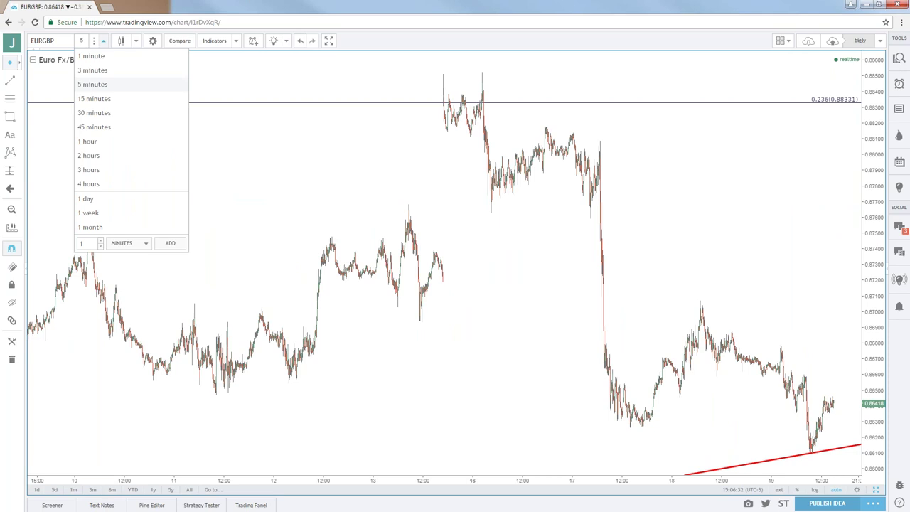
{"action": "left_click", "coordinate": [89, 198]}
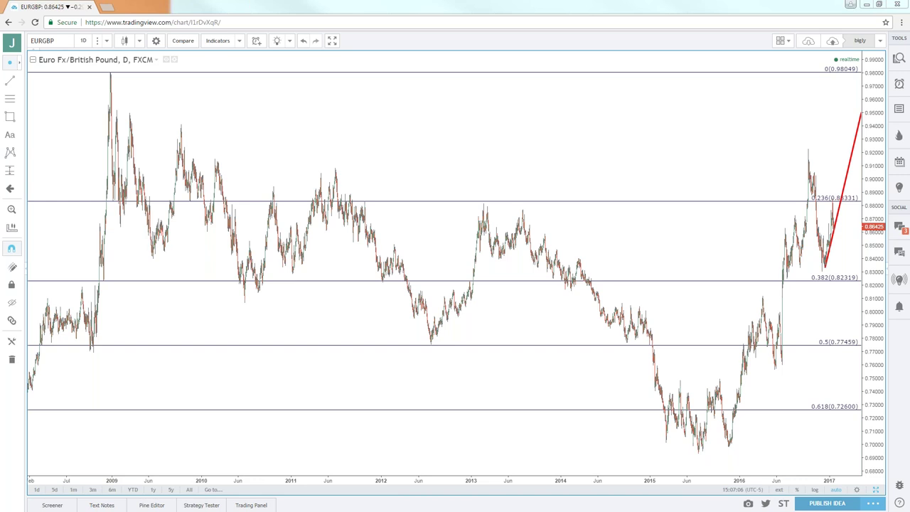
{"action": "left_click", "coordinate": [44, 40]}
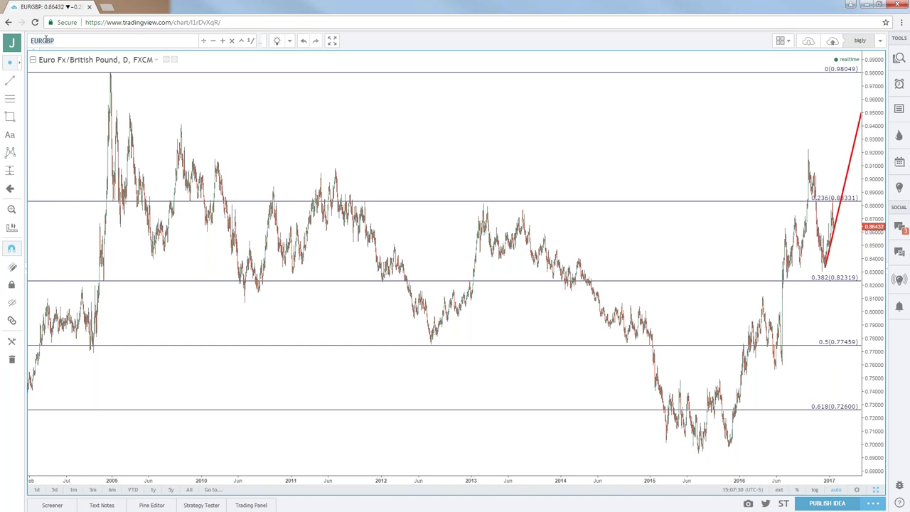
- Load the EURUSD chart in place of EURGBP
{"action": "left_click", "coordinate": [79, 42]}
{"action": "type", "text": "EURUSD"}
{"action": "key", "text": "Return"}
- Switch the chart symbol to NZDUSD
{"action": "left_click", "coordinate": [43, 41]}
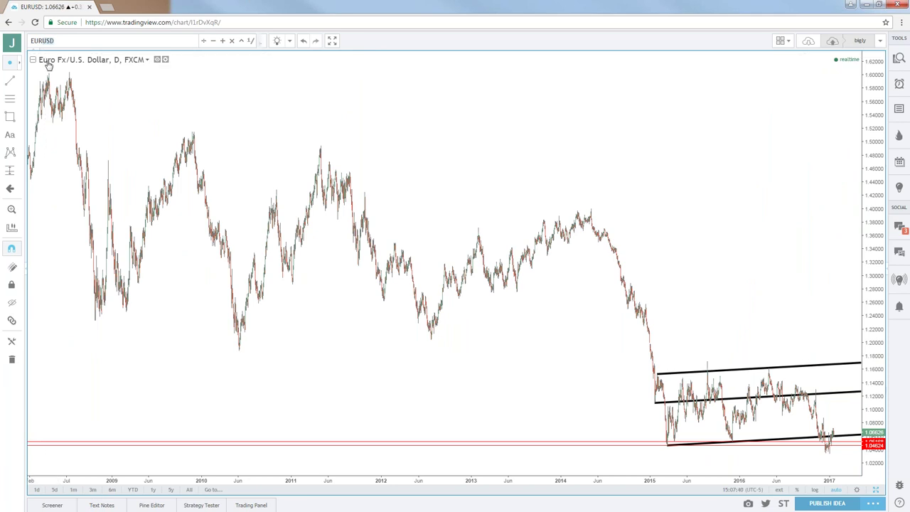
{"action": "type", "text": "NZDUSD"}
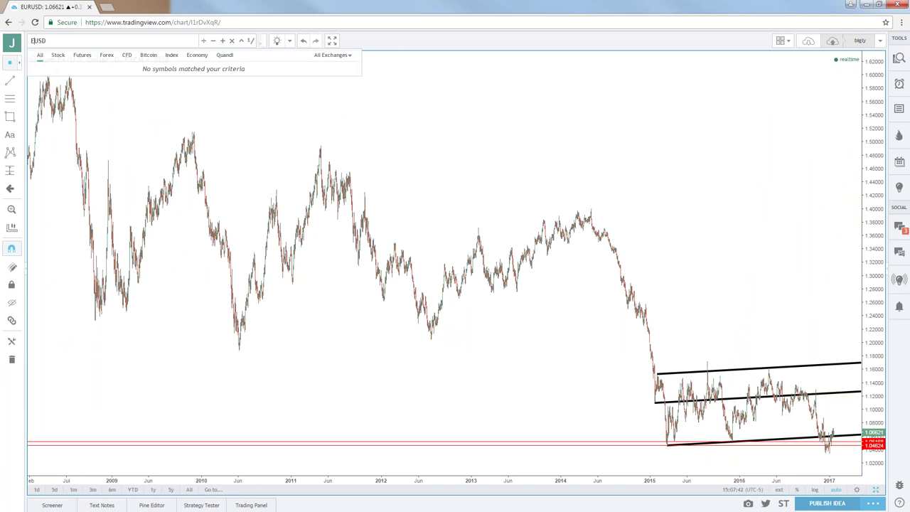
{"action": "key", "text": "Return"}
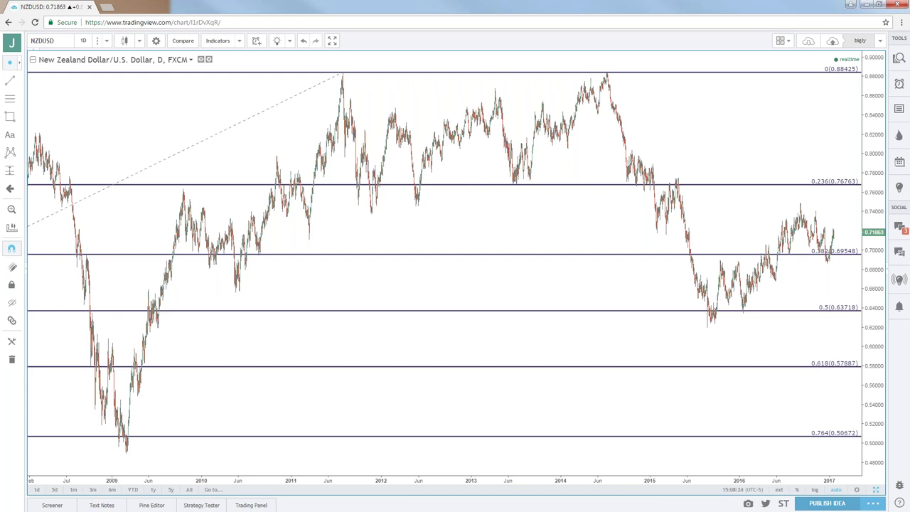
- Switch back to the EURUSD daily chart with its channel lines
{"action": "left_click", "coordinate": [61, 40]}
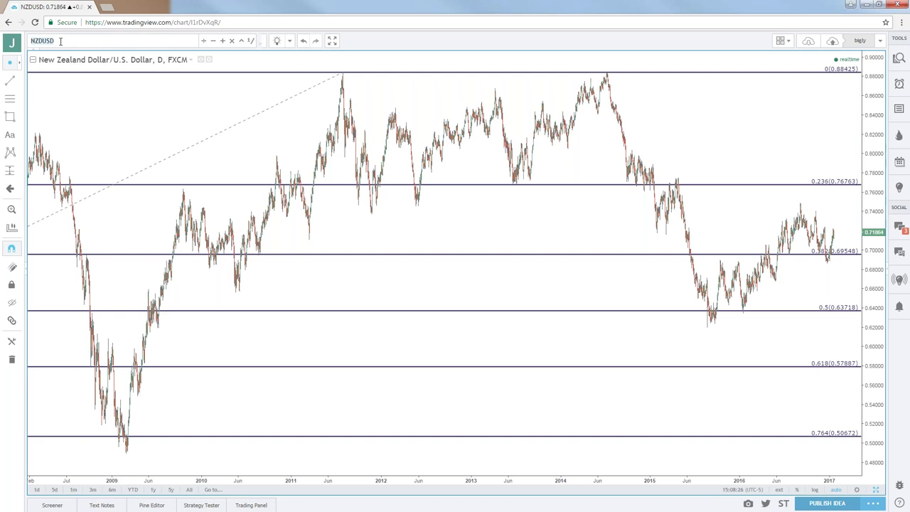
{"action": "type", "text": "EURUSD"}
{"action": "key", "text": "Return"}
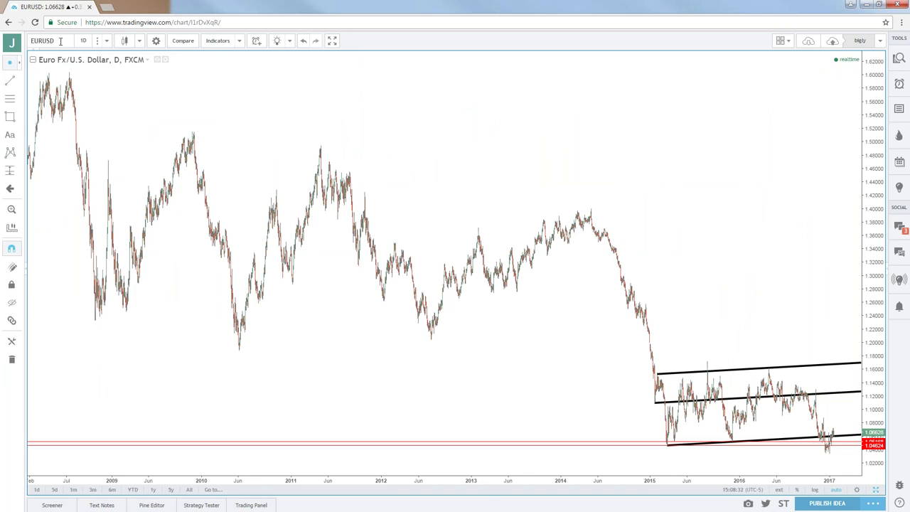
- Zoom into late-2016 to early-2017 EURUSD candles and minimize the stray Twitter window
{"action": "scroll", "coordinate": [498, 152], "scroll_direction": "up", "scroll_amount": 5}
{"action": "scroll", "coordinate": [492, 154], "scroll_direction": "up", "scroll_amount": 3}
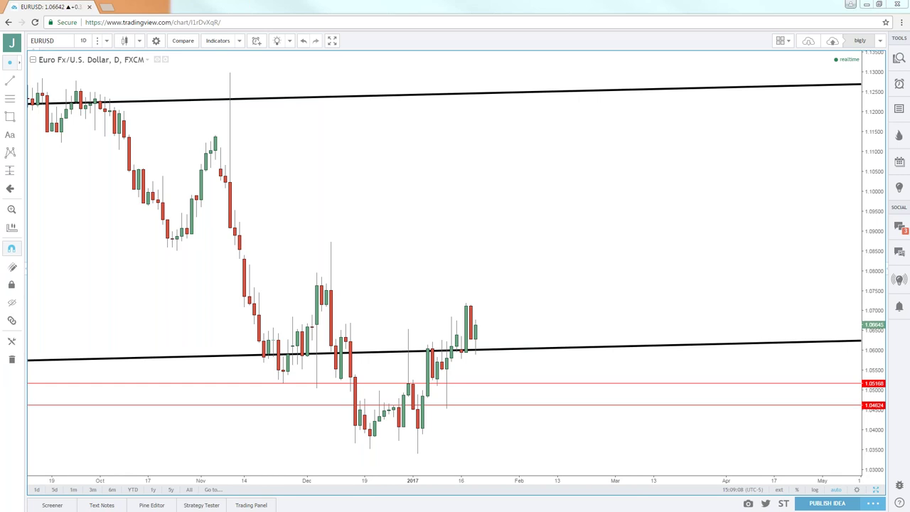
{"action": "key", "text": "alt+Tab"}
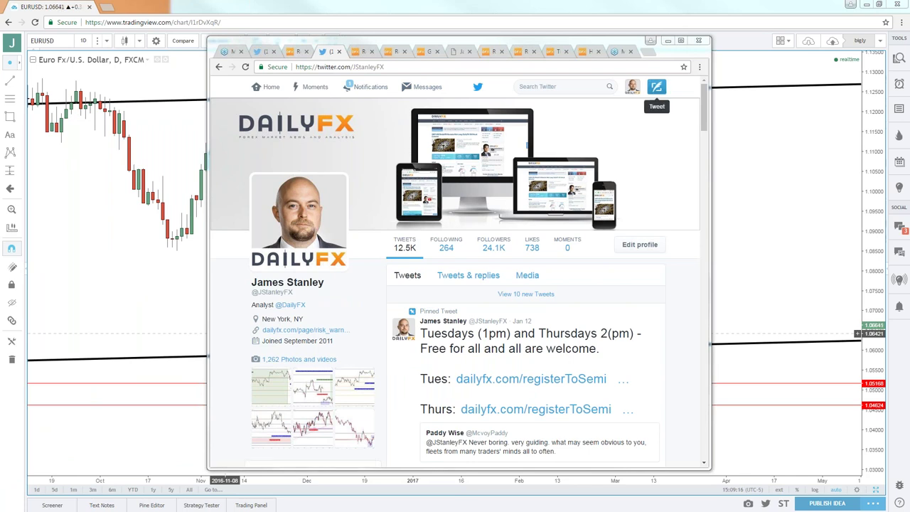
{"action": "left_click", "coordinate": [644, 47]}
{"action": "left_click", "coordinate": [667, 40]}
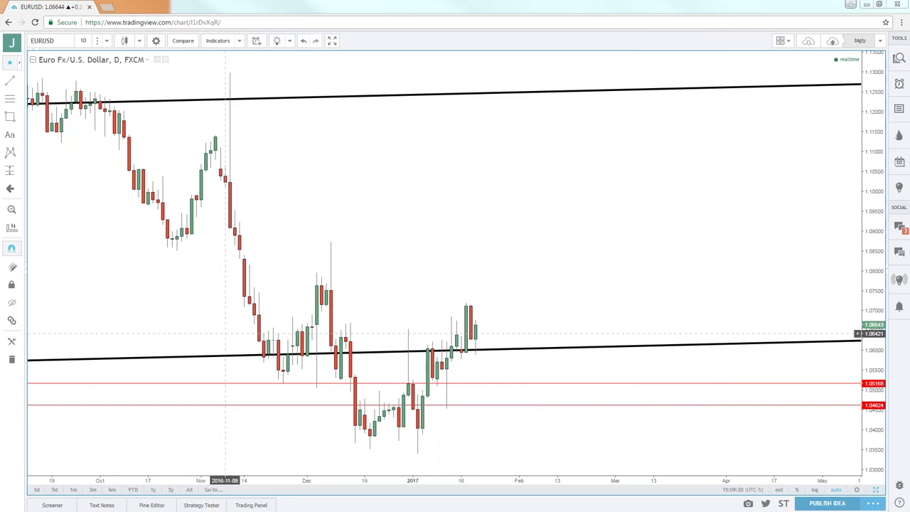